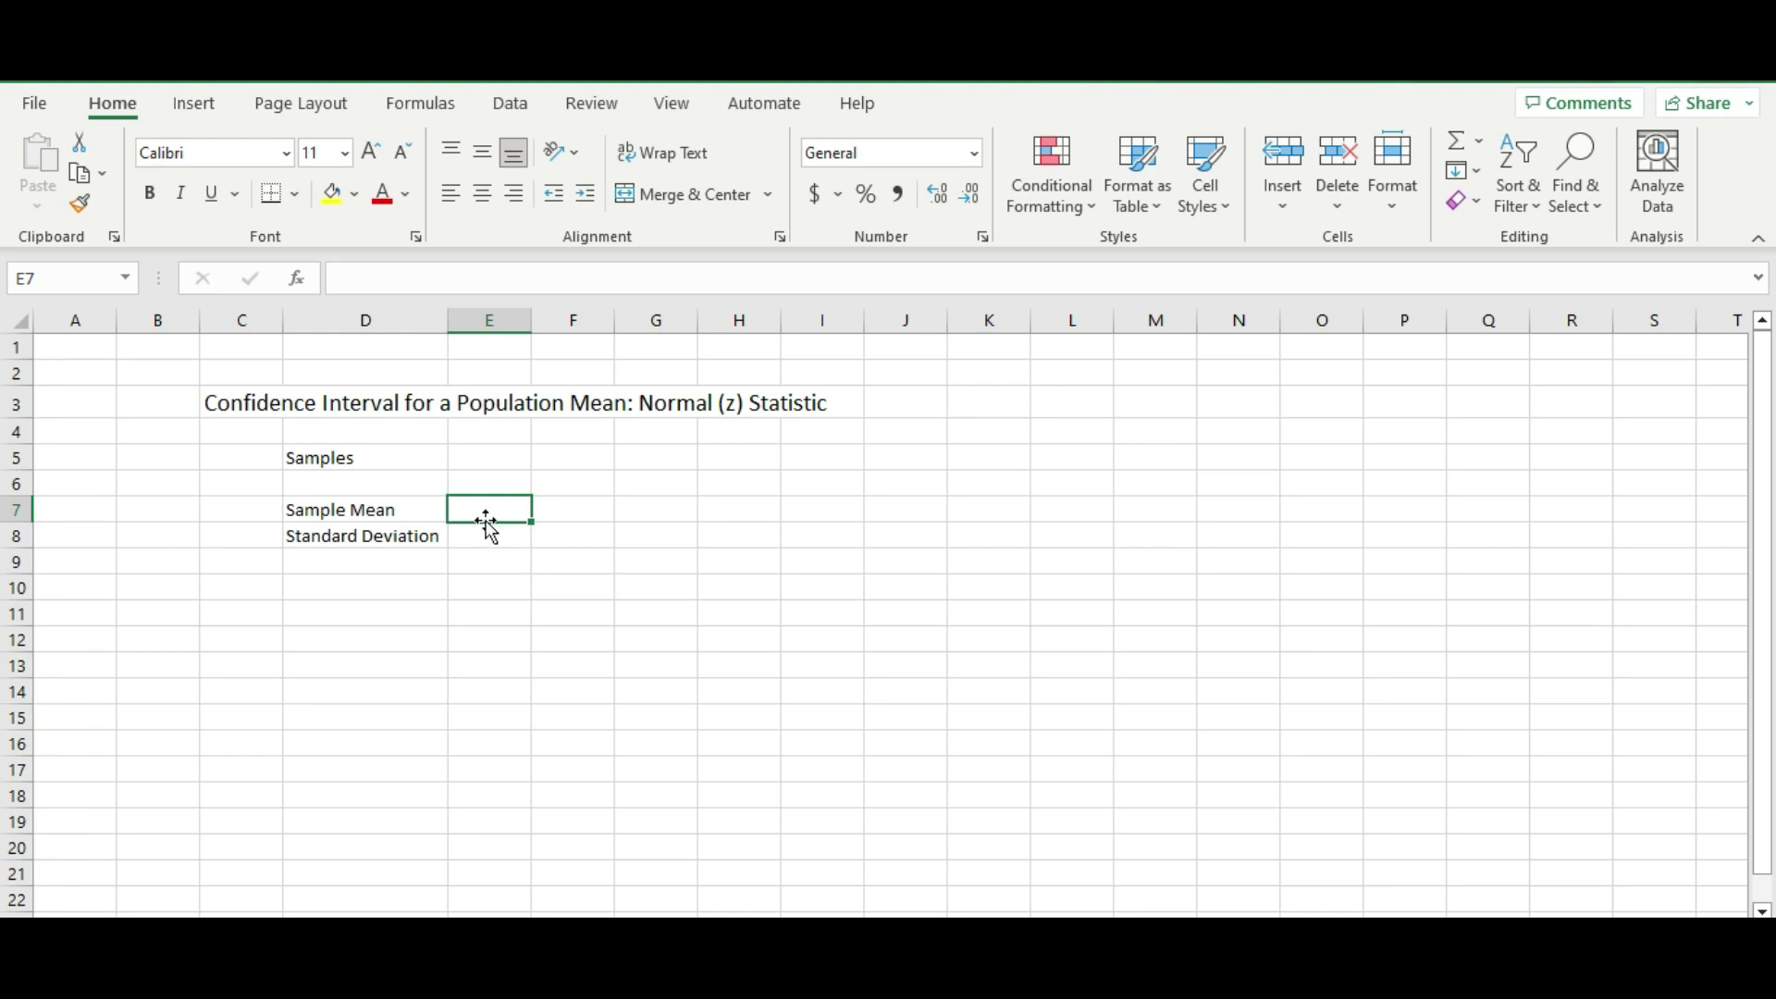
Step: Look over the input cells, then clear a stray 15 typed into G7
{"action": "left_click", "coordinate": [476, 481]}
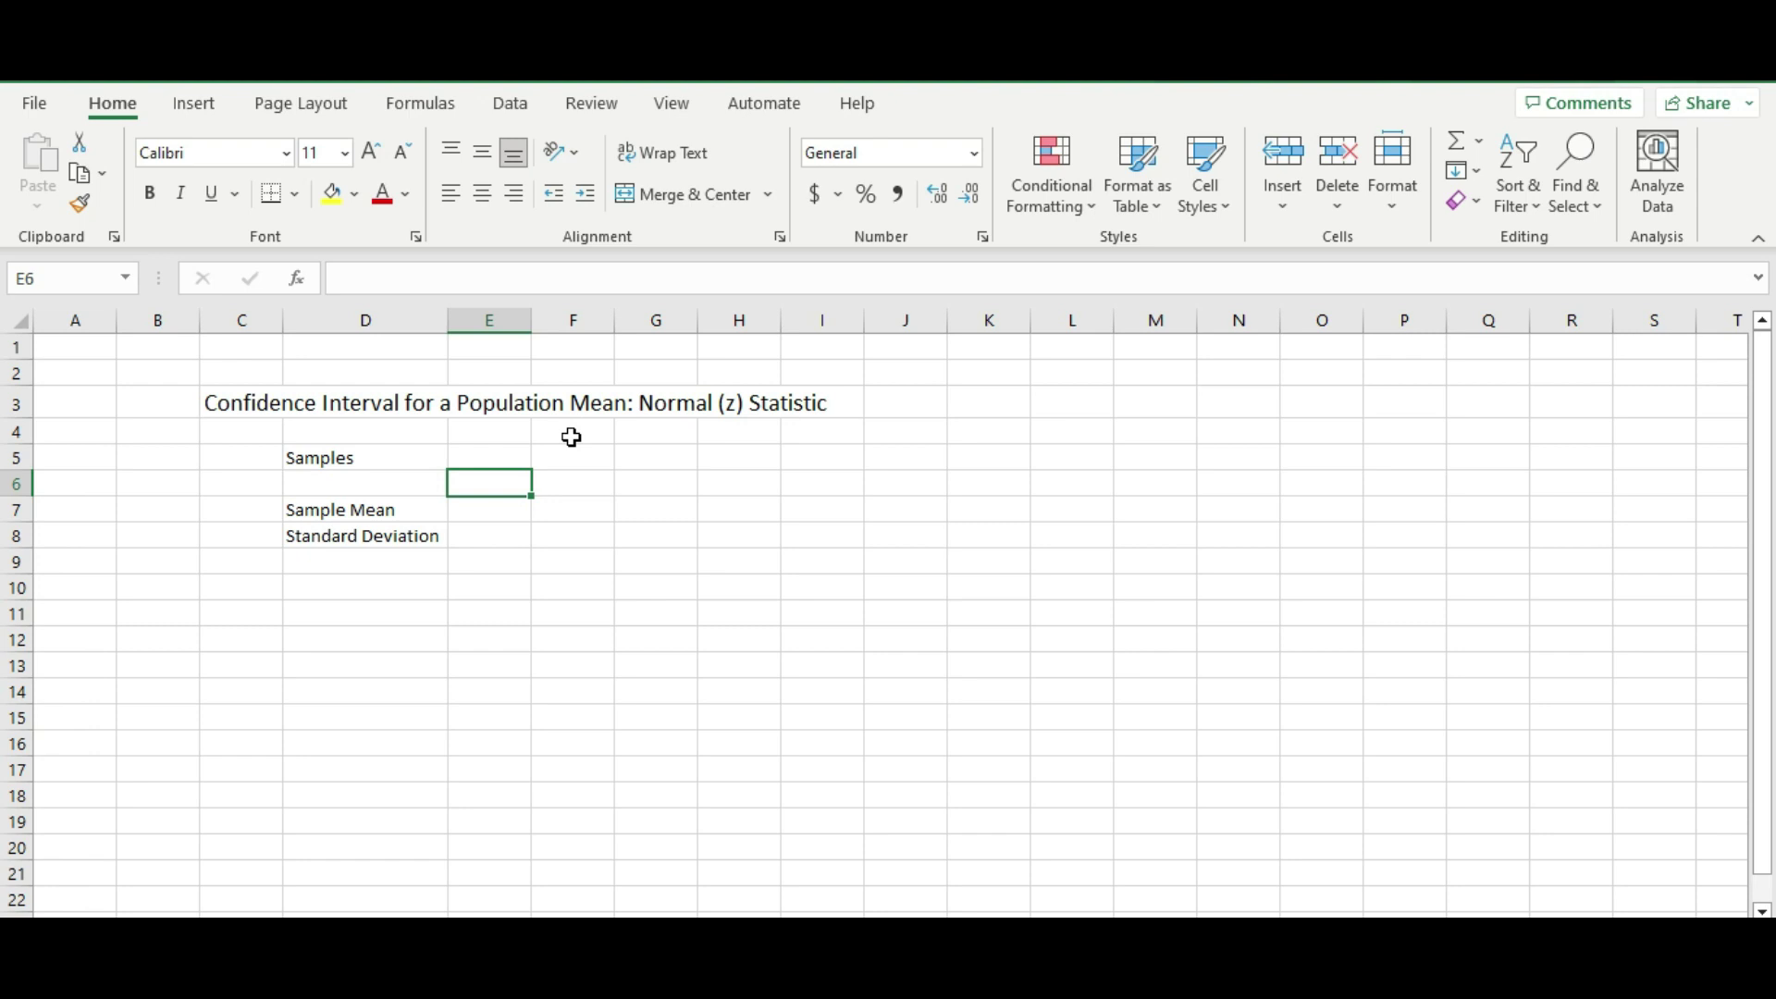
{"action": "left_click", "coordinate": [508, 531]}
{"action": "left_click", "coordinate": [491, 495]}
{"action": "left_click", "coordinate": [468, 456]}
{"action": "left_click", "coordinate": [470, 555]}
{"action": "left_click", "coordinate": [341, 614]}
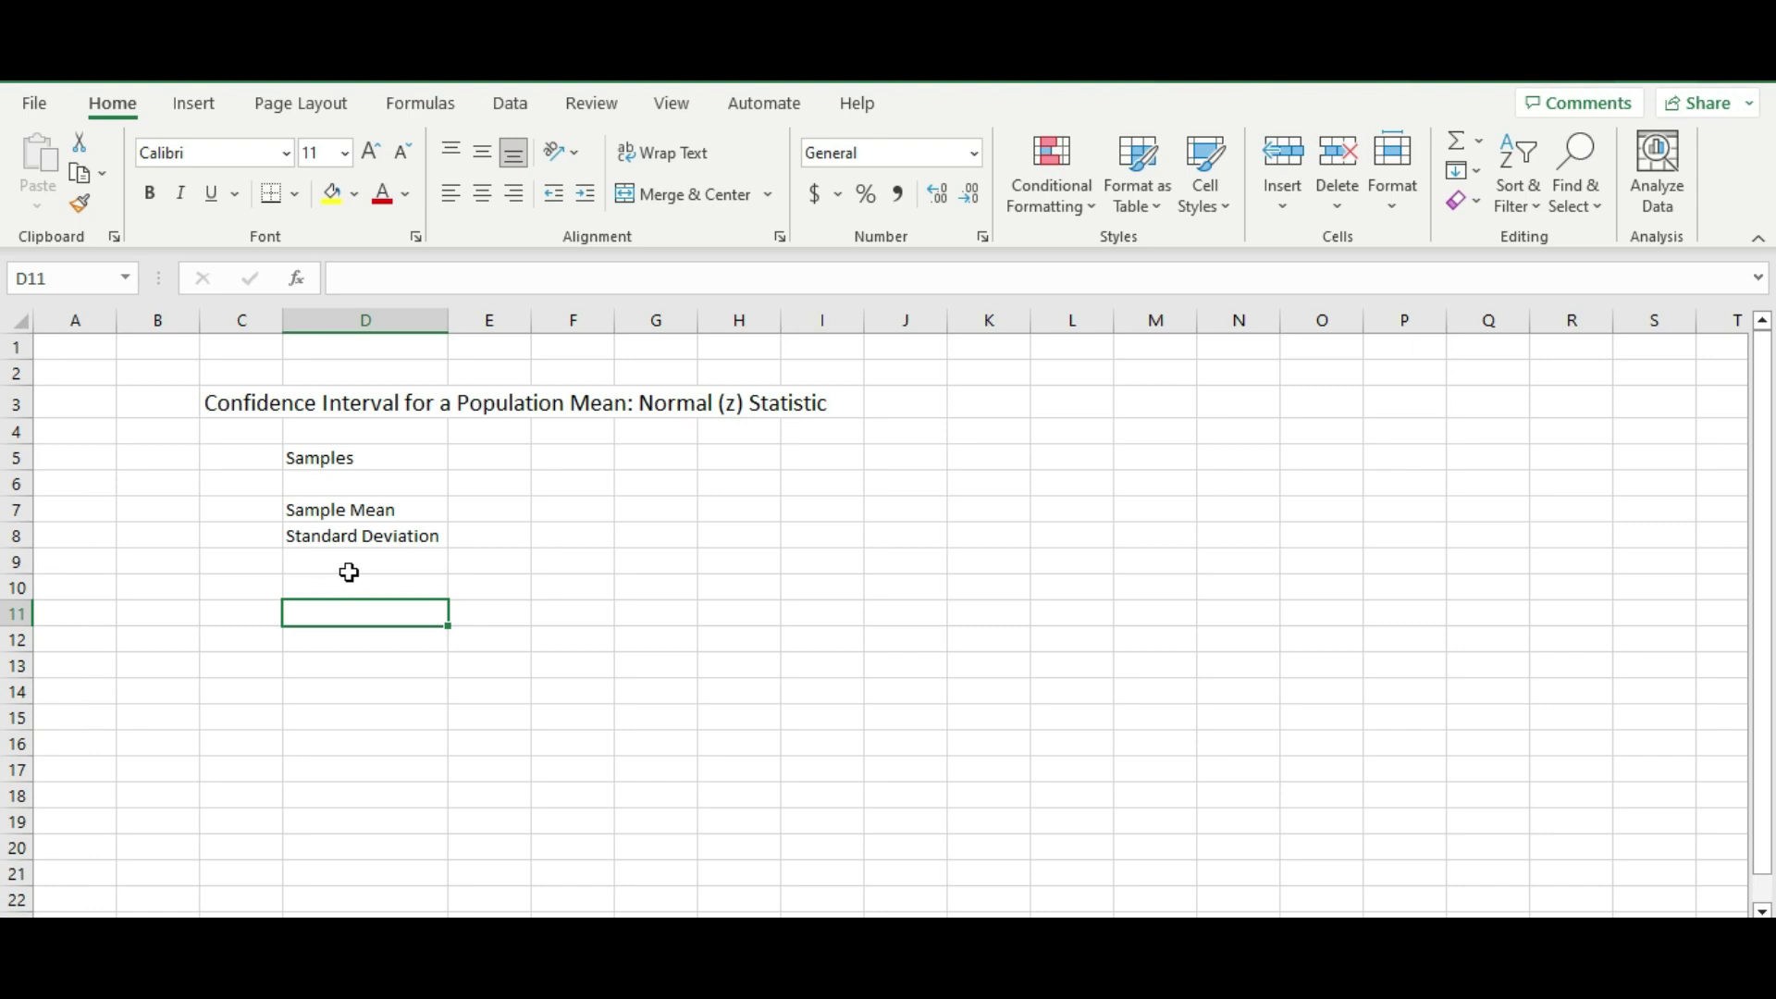
{"action": "left_click", "coordinate": [511, 533]}
{"action": "left_click", "coordinate": [518, 509]}
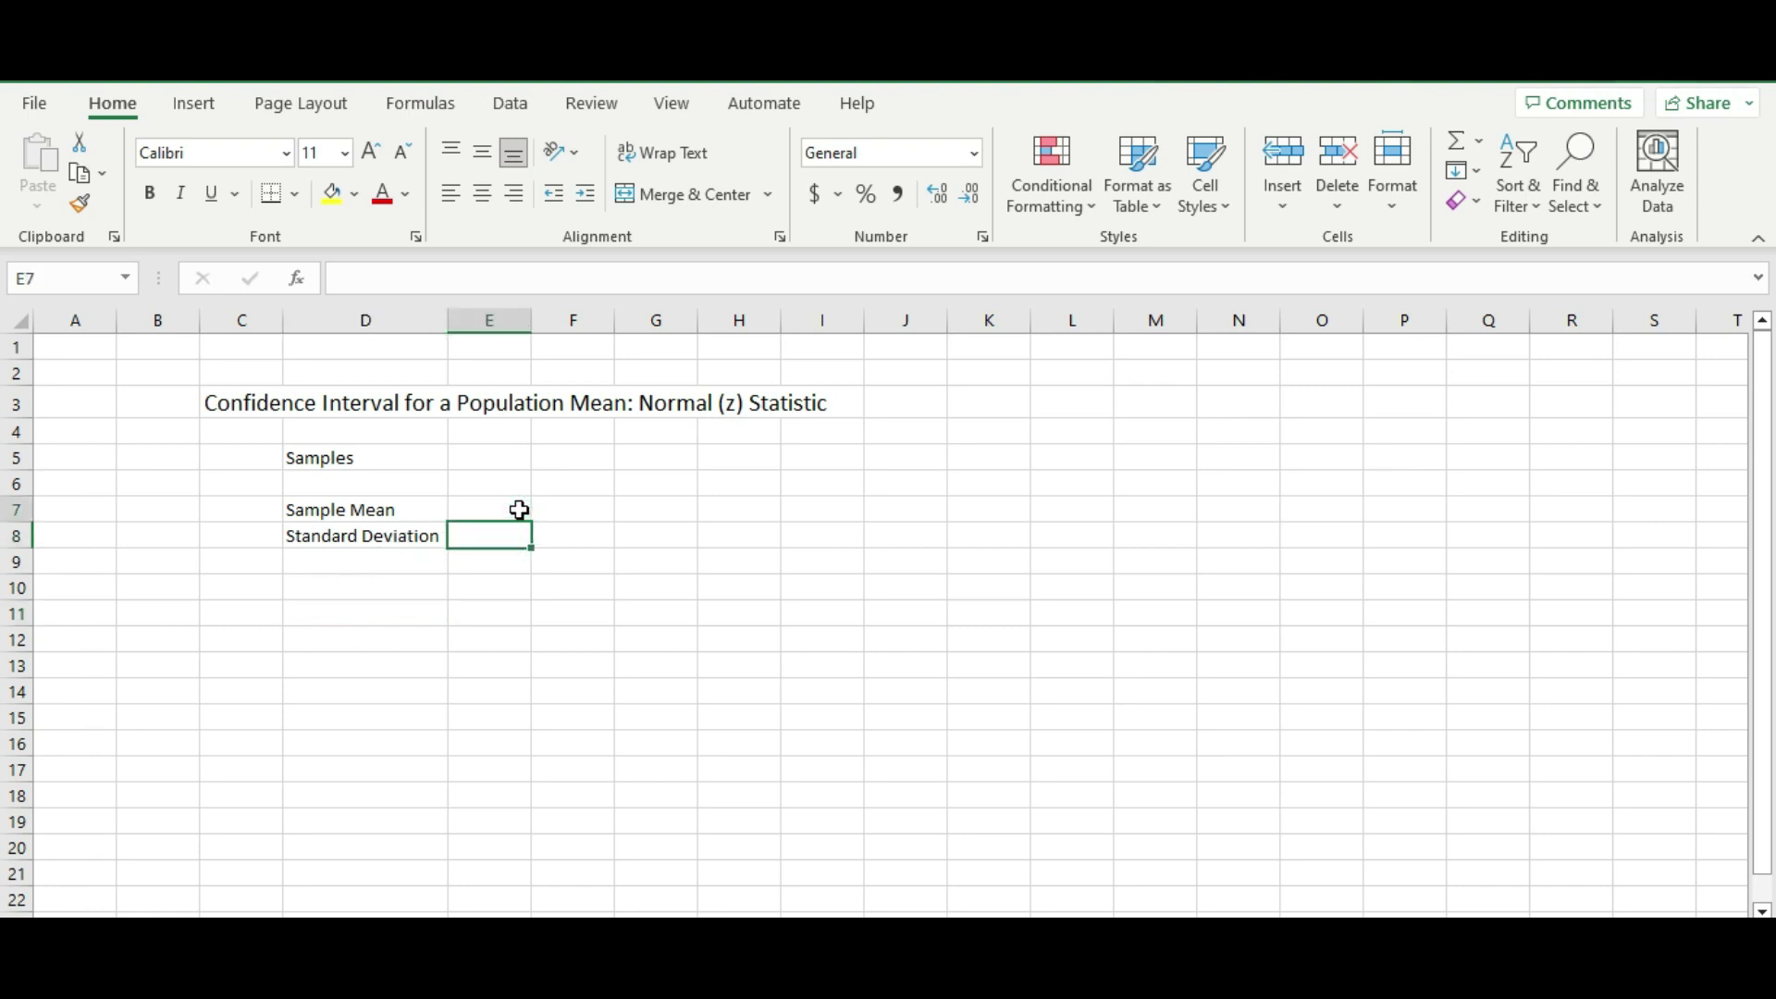
{"action": "left_click", "coordinate": [595, 541]}
{"action": "left_click", "coordinate": [518, 565]}
{"action": "left_click", "coordinate": [495, 509]}
{"action": "left_click", "coordinate": [487, 537]}
{"action": "left_click", "coordinate": [557, 559]}
{"action": "left_click", "coordinate": [601, 539]}
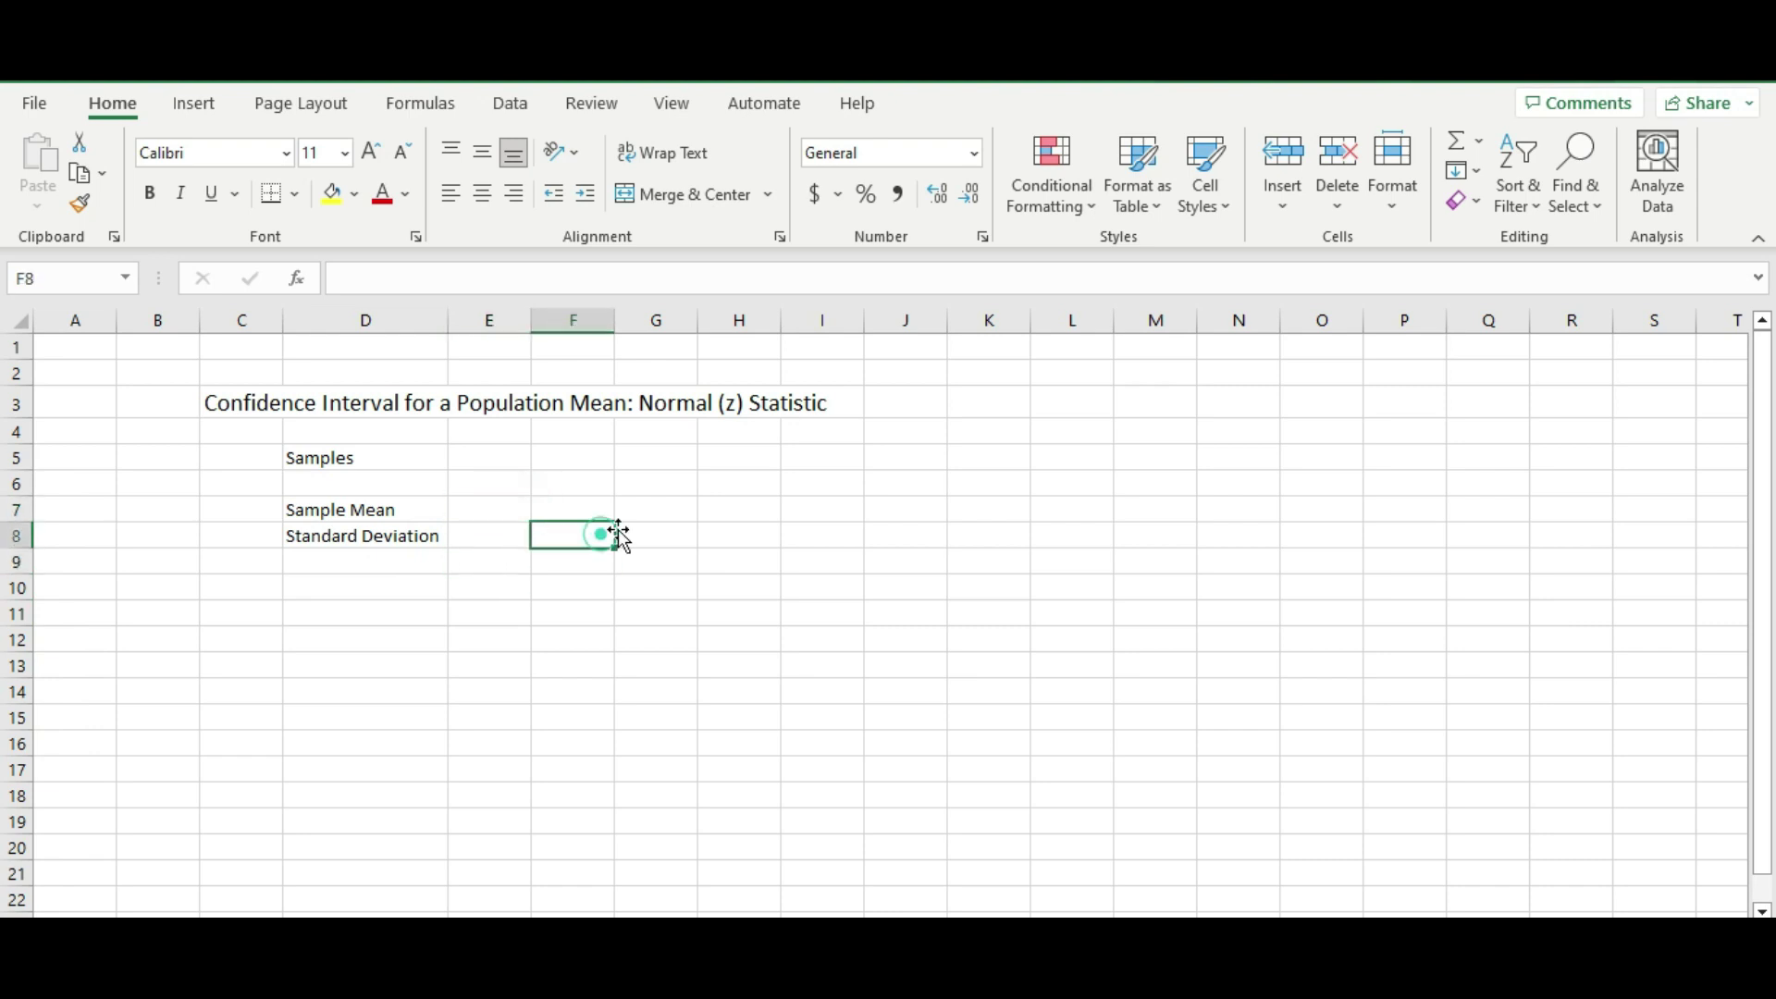
{"action": "left_click", "coordinate": [658, 514]}
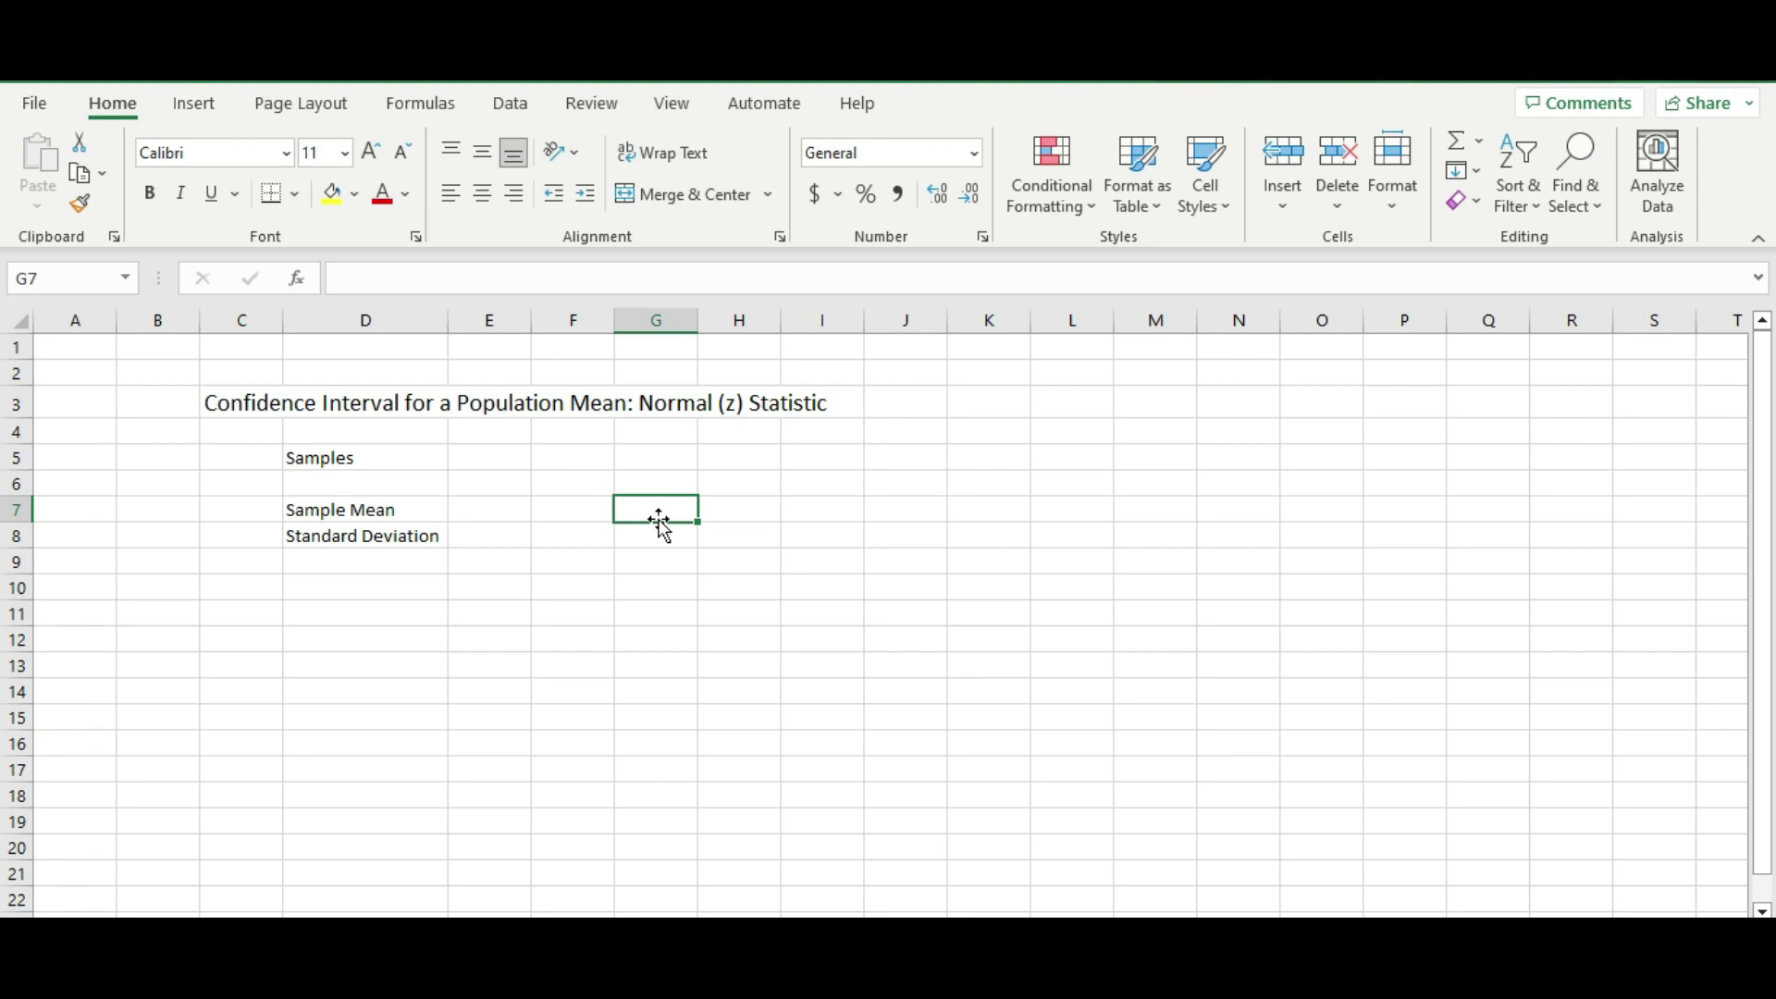
{"action": "key", "text": "Right"}
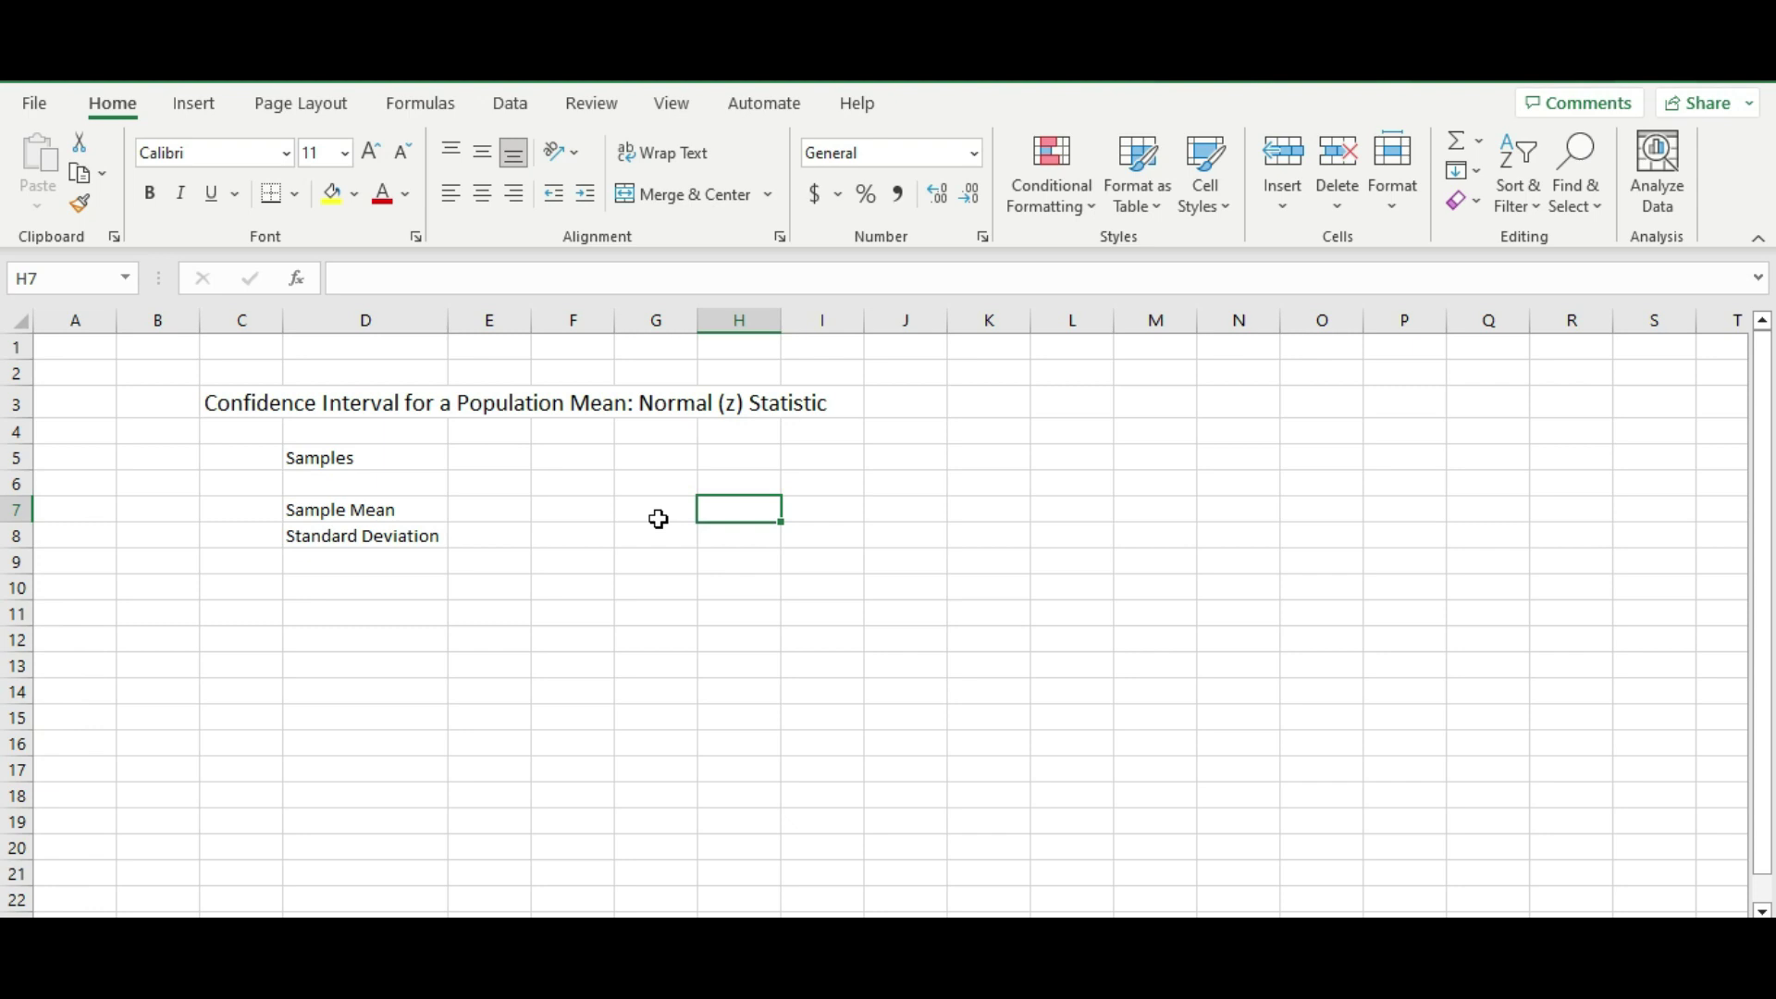
{"action": "key", "text": "Left"}
{"action": "key", "text": "Left"}
{"action": "key", "text": "Right"}
{"action": "key", "text": "Right"}
{"action": "left_click", "coordinate": [658, 519]}
{"action": "type", "text": "15"}
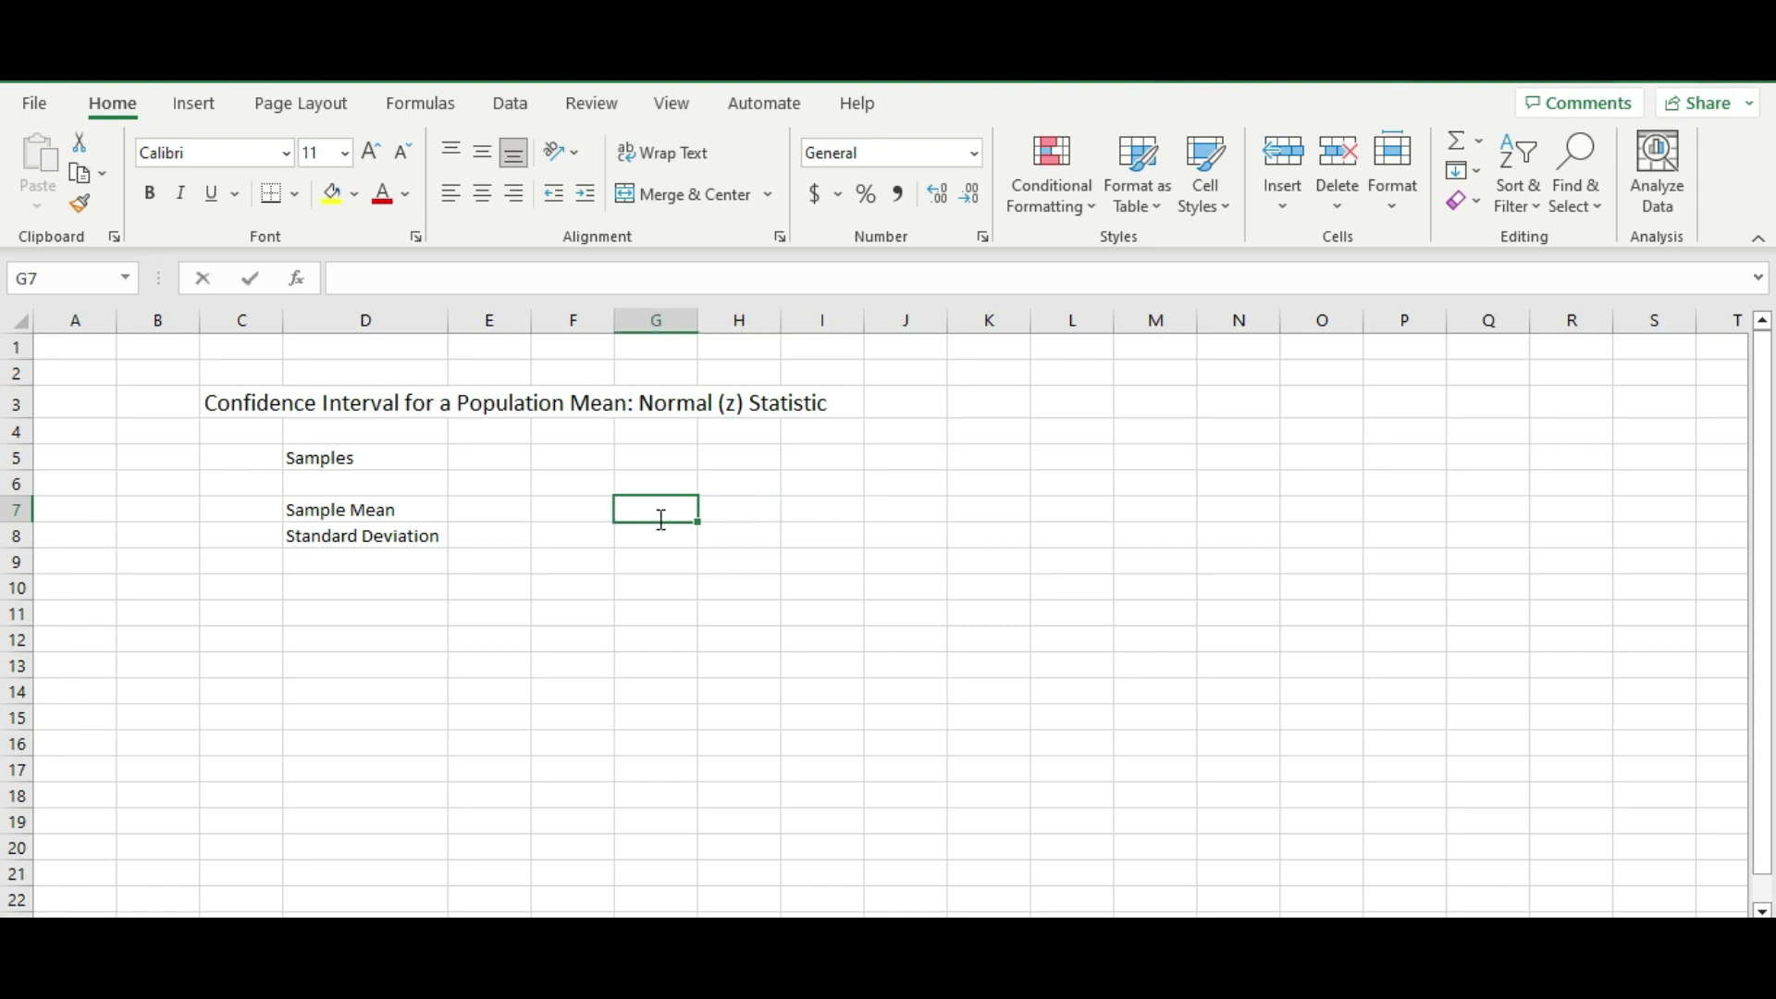
{"action": "key", "text": "BackSpace"}
{"action": "key", "text": "BackSpace"}
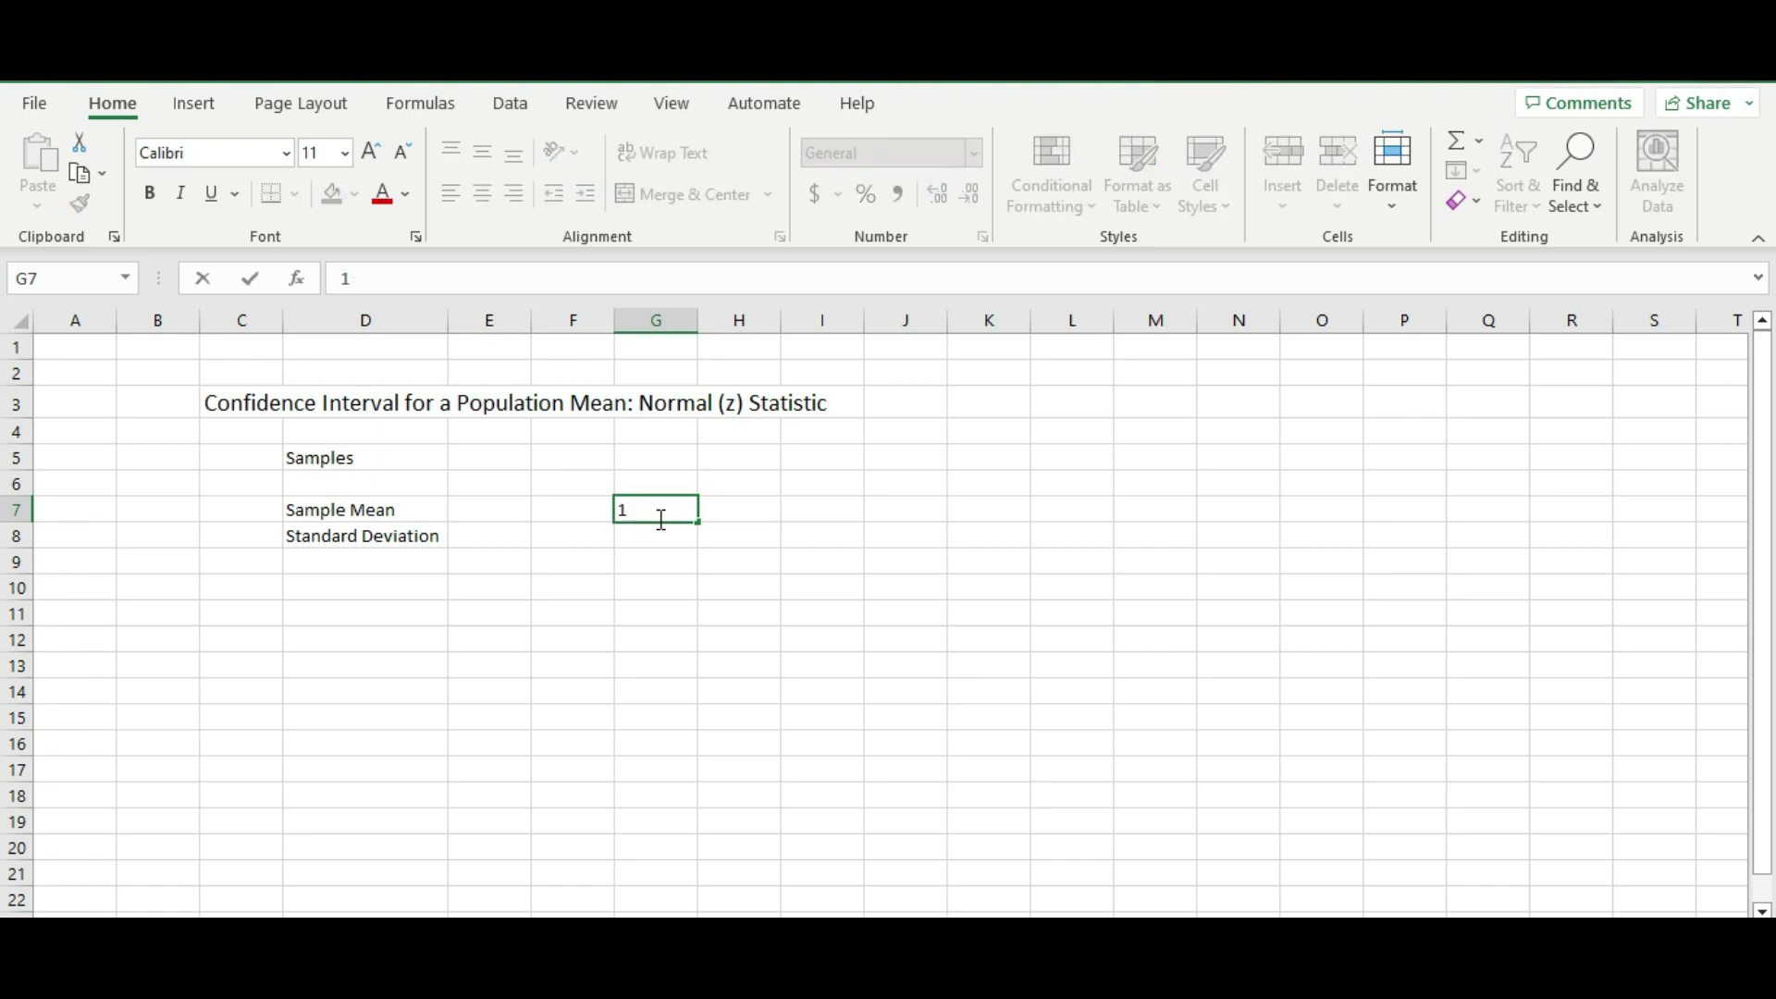
{"action": "key", "text": "Escape"}
Step: Enter 150 in E5 with the note 'samples of males who have bank accounts' in F5
{"action": "key", "text": "Left"}
{"action": "key", "text": "Left"}
{"action": "key", "text": "Up"}
{"action": "key", "text": "Up"}
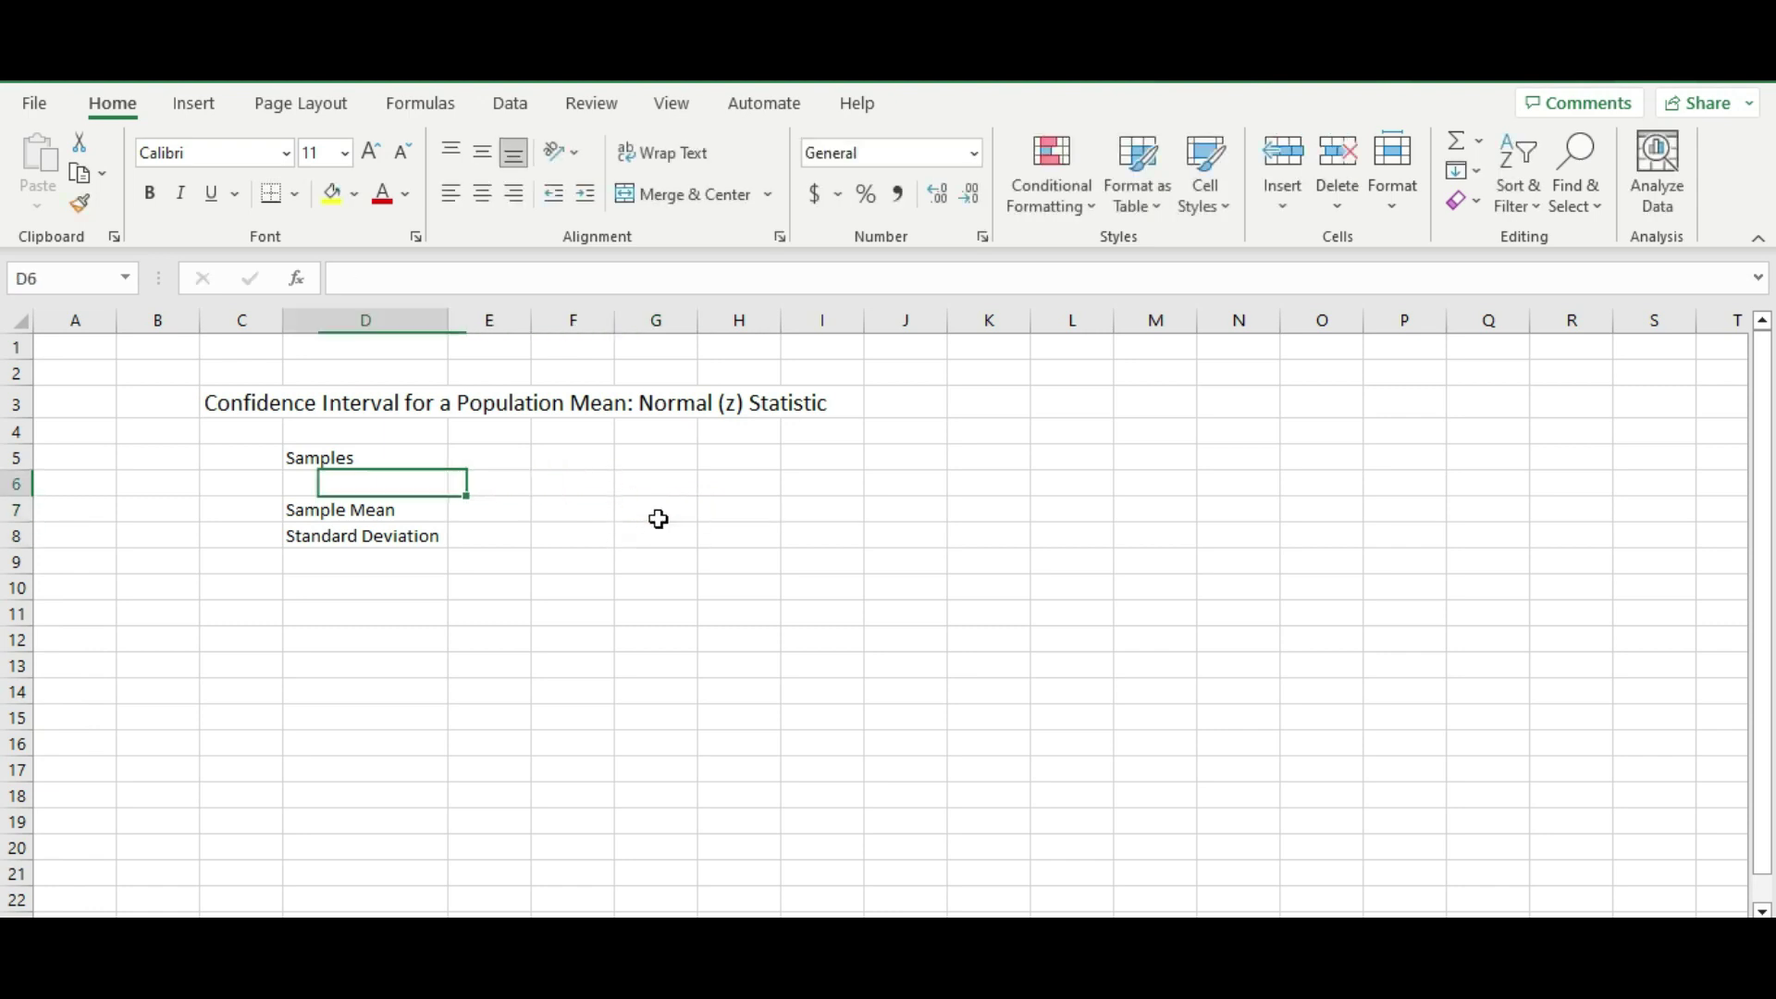
{"action": "type", "text": "150"}
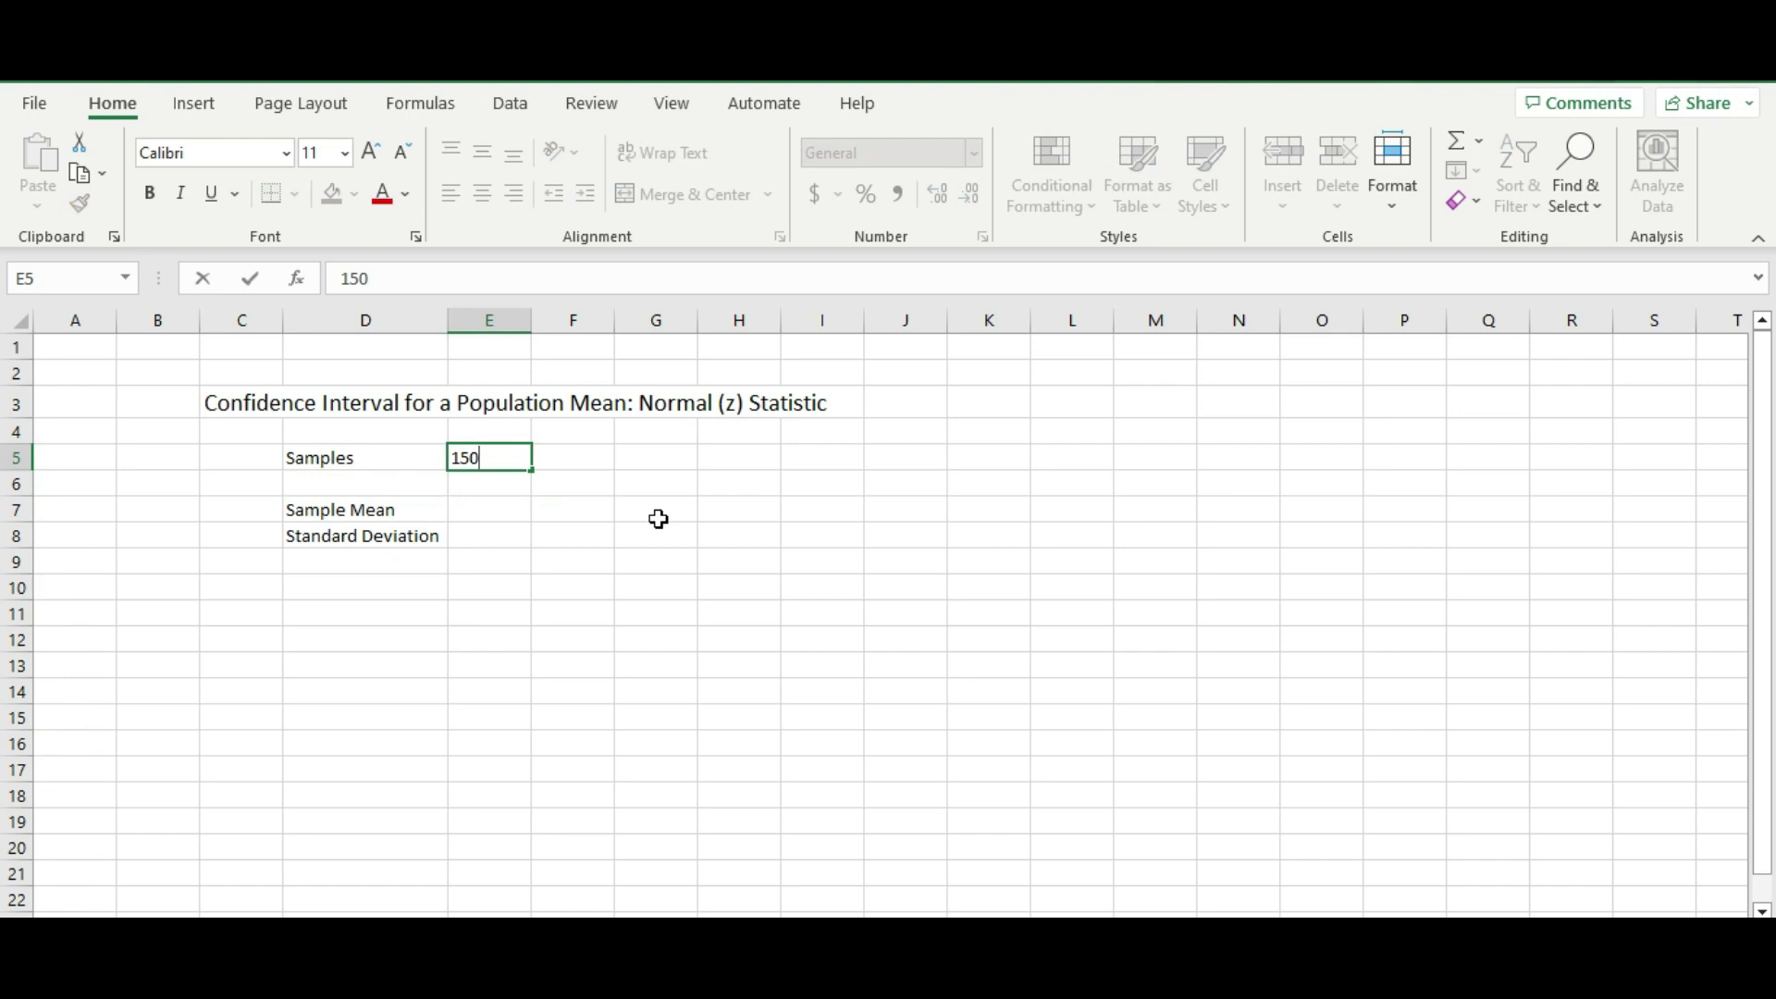
{"action": "key", "text": "Tab"}
{"action": "type", "text": "samples"}
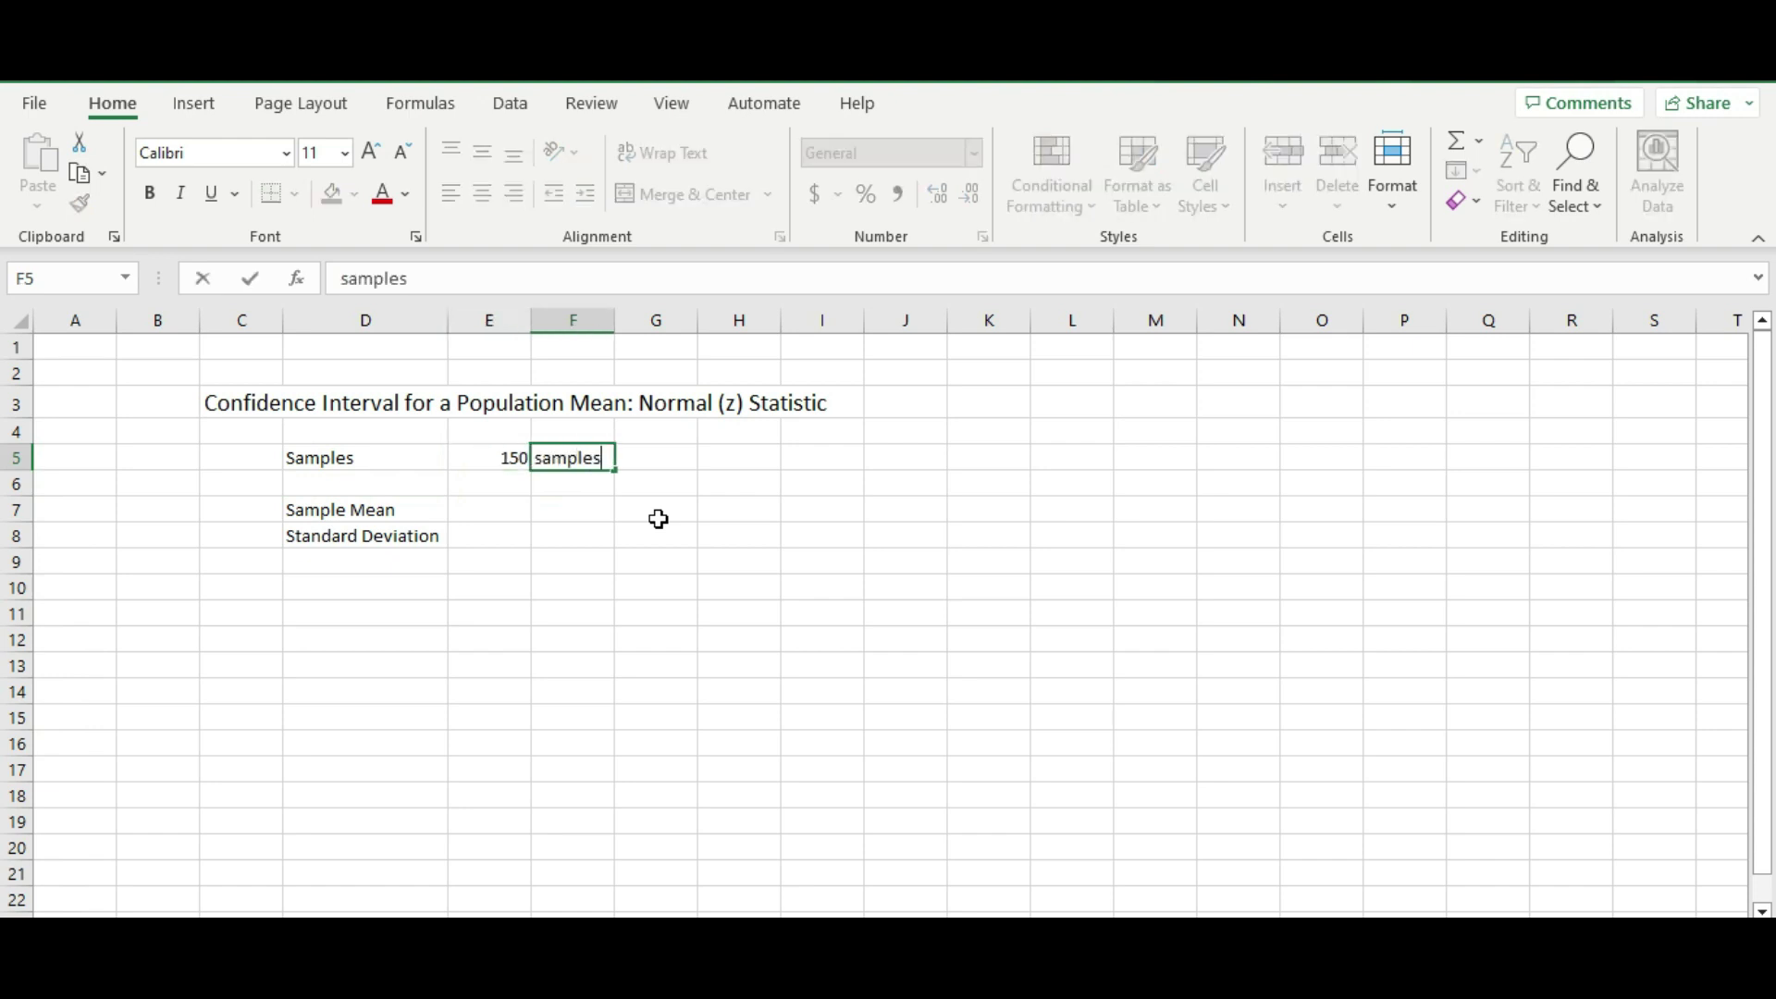
{"action": "type", "text": " of males who have bank accounts"}
{"action": "key", "text": "Return"}
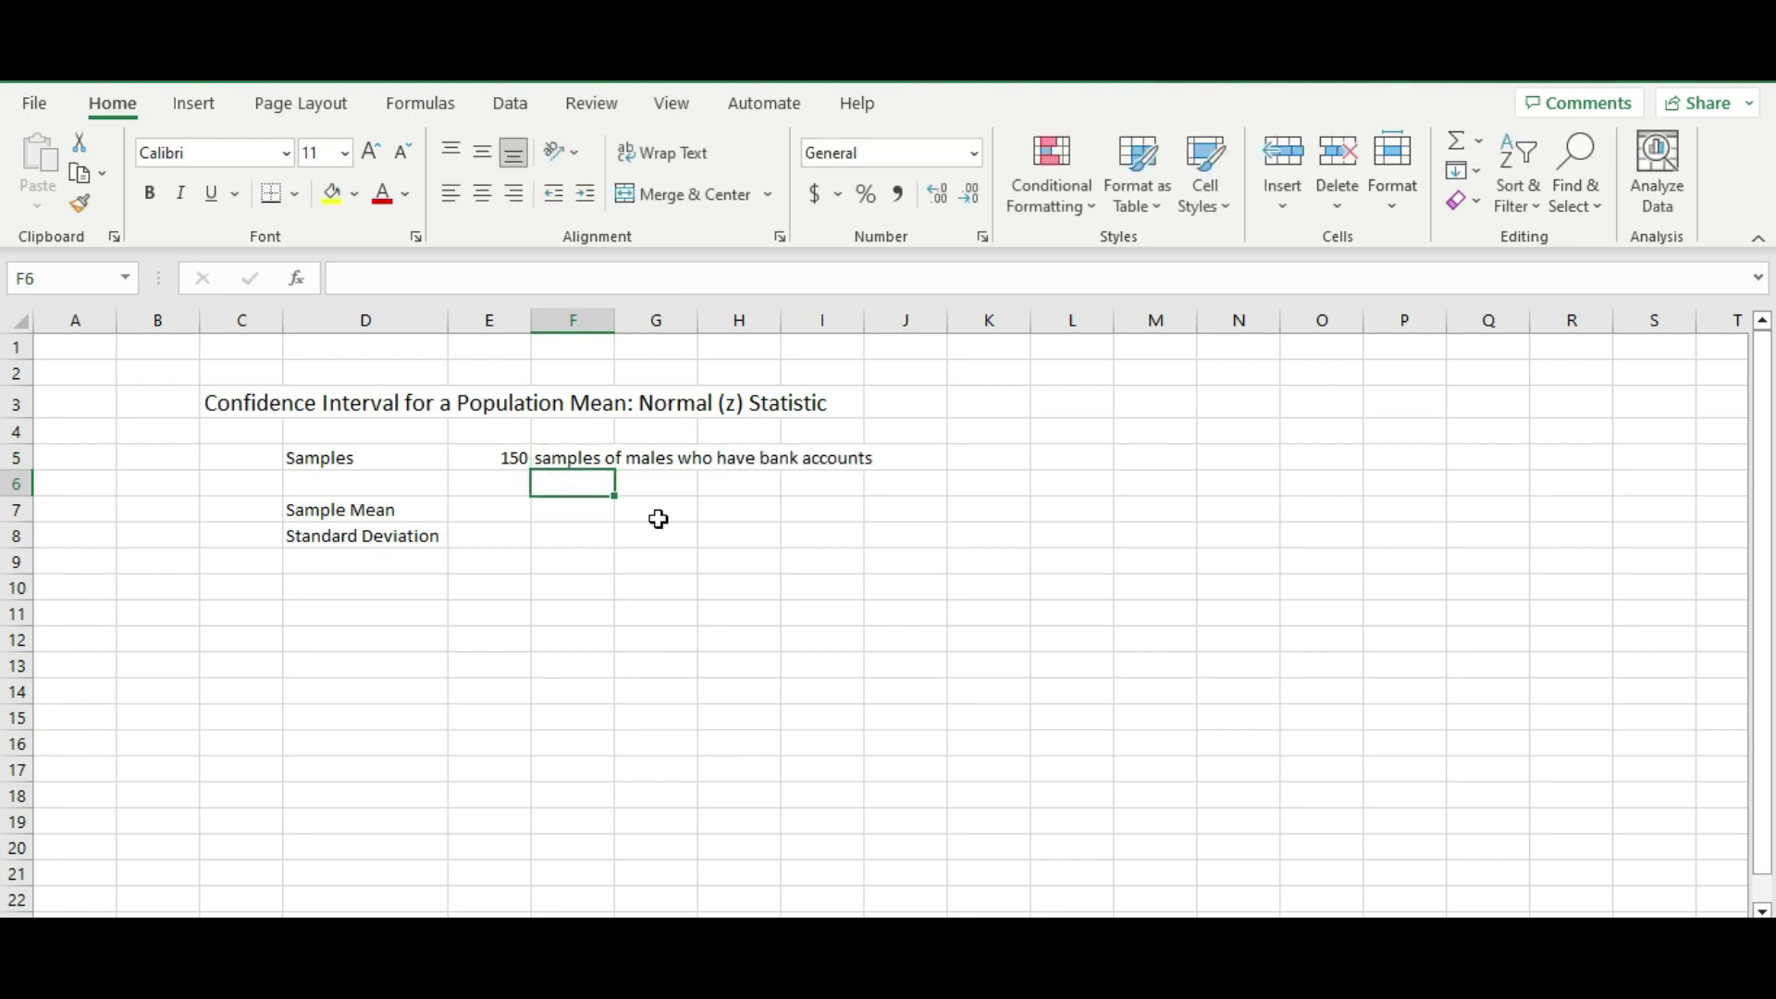
{"action": "key", "text": "Left"}
{"action": "key", "text": "Down"}
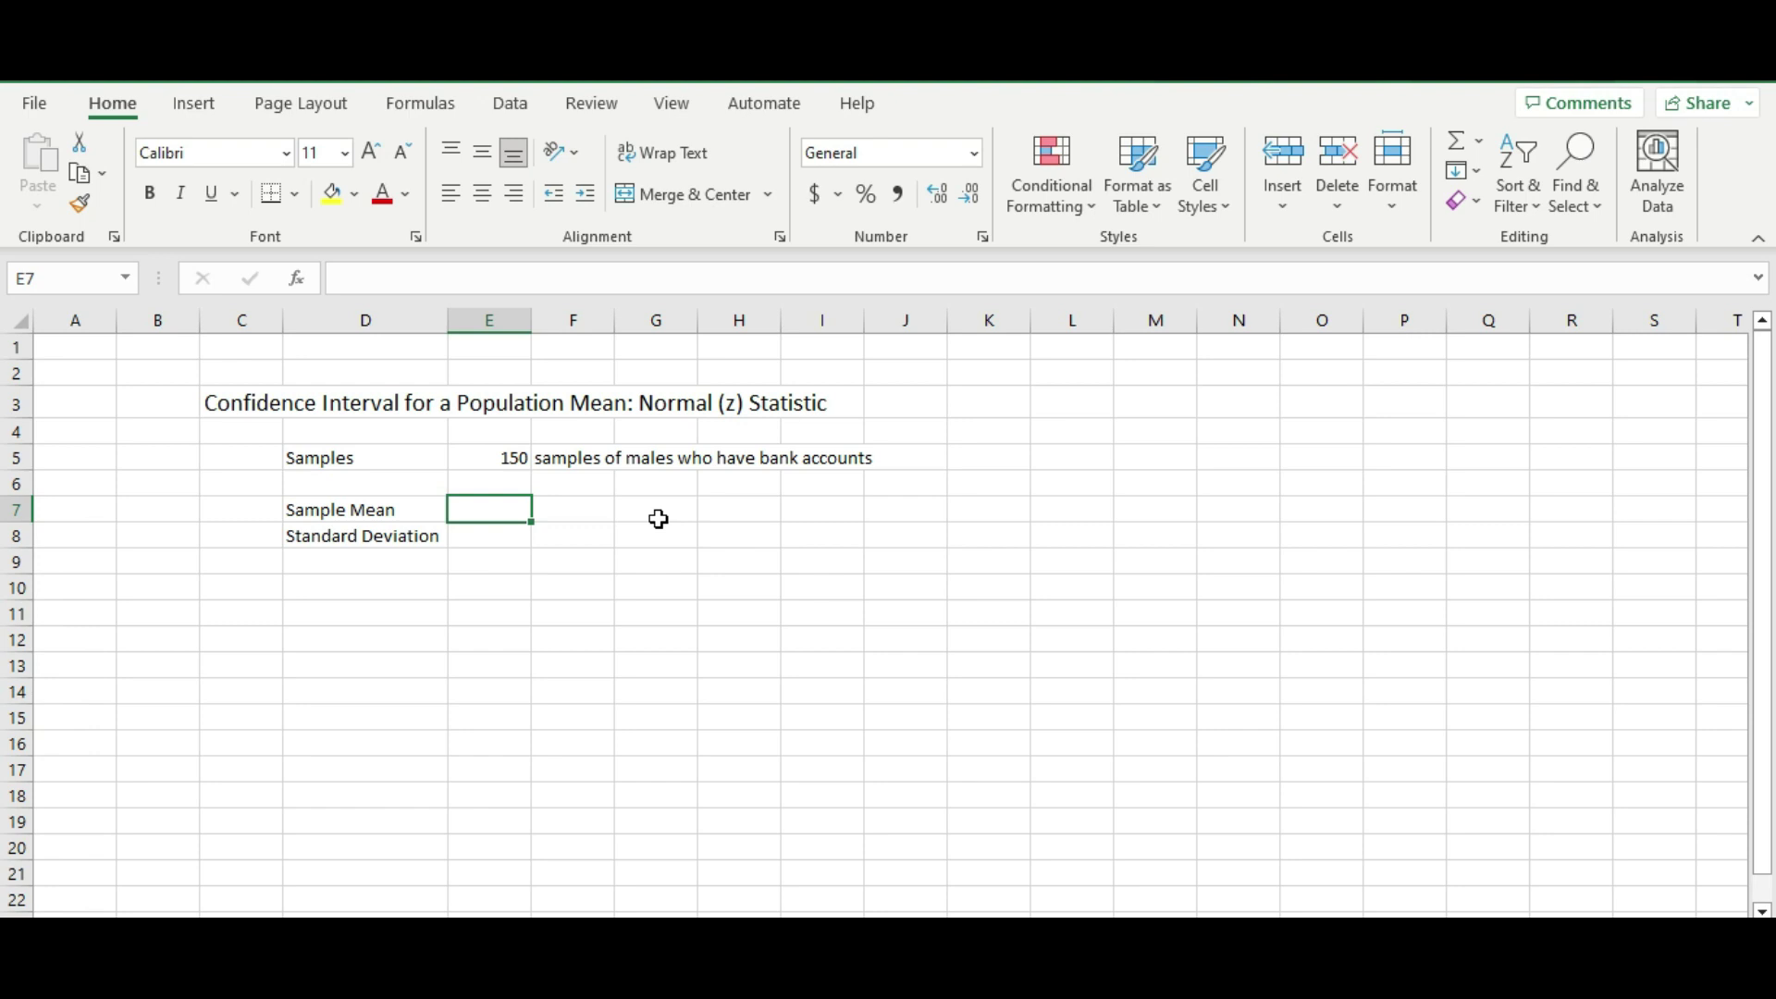
Step: Enter the sample mean 10000 in E7
{"action": "key", "text": "Left"}
{"action": "key", "text": "Down"}
{"action": "key", "text": "Right"}
{"action": "key", "text": "Up"}
{"action": "type", "text": "10000"}
{"action": "key", "text": "Return"}
{"action": "key", "text": "Up"}
Step: Apply Comma Style to column E and remove both decimals from the sample count 150
{"action": "left_click", "coordinate": [490, 320]}
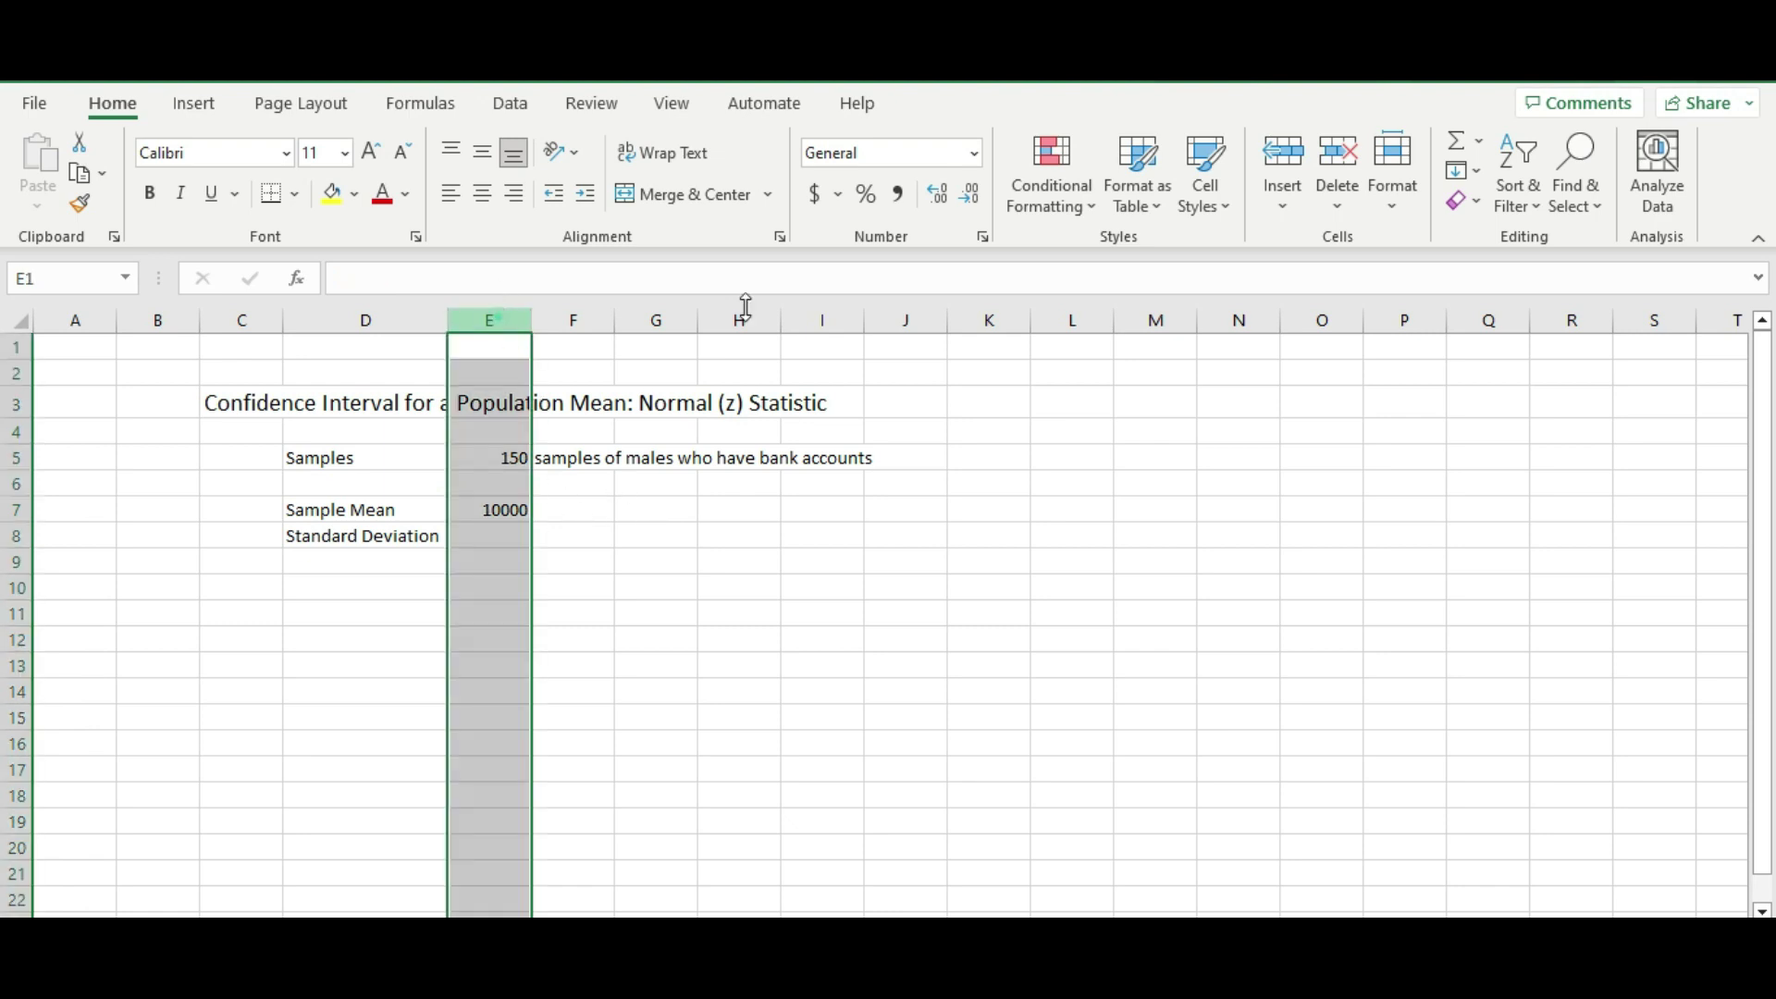
{"action": "left_click", "coordinate": [898, 192]}
{"action": "left_click", "coordinate": [483, 582]}
{"action": "left_click", "coordinate": [496, 559]}
{"action": "left_click", "coordinate": [507, 482]}
{"action": "left_click", "coordinate": [514, 458]}
{"action": "left_click", "coordinate": [970, 196]}
{"action": "left_click", "coordinate": [970, 197]}
Step: Enter the standard deviation 500 in E8
{"action": "left_click", "coordinate": [528, 536]}
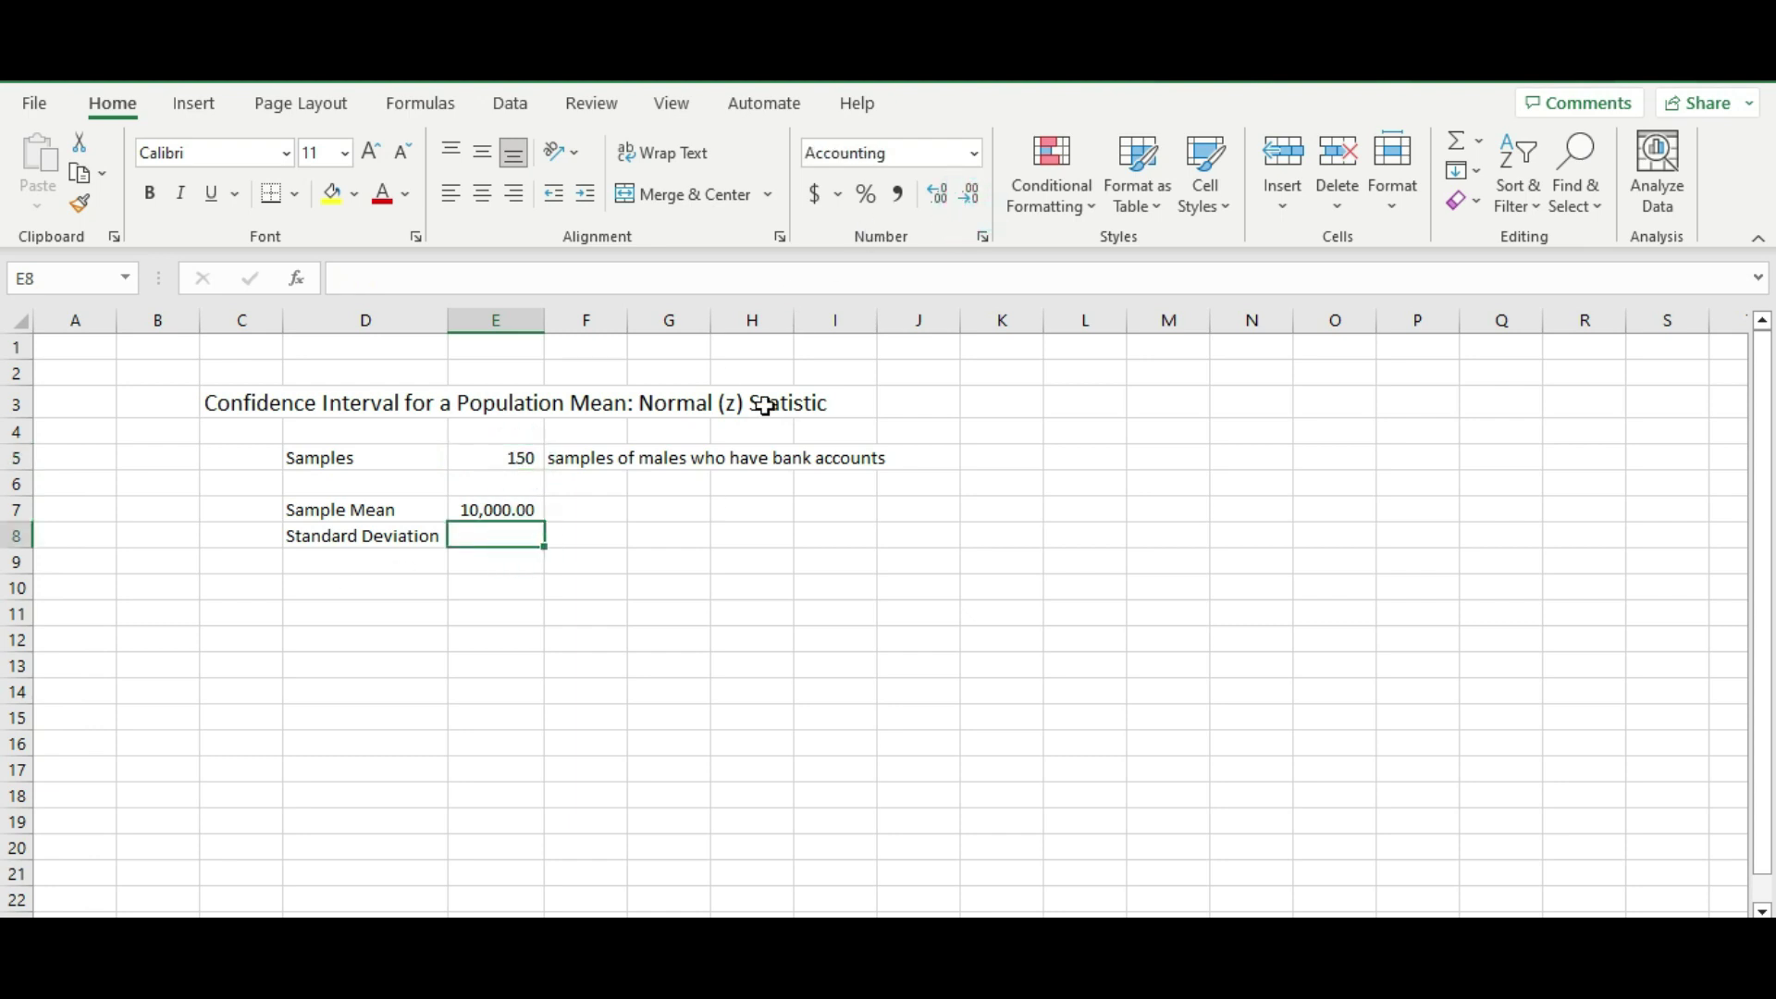
{"action": "key", "text": "Up"}
{"action": "key", "text": "Down"}
{"action": "type", "text": "5"}
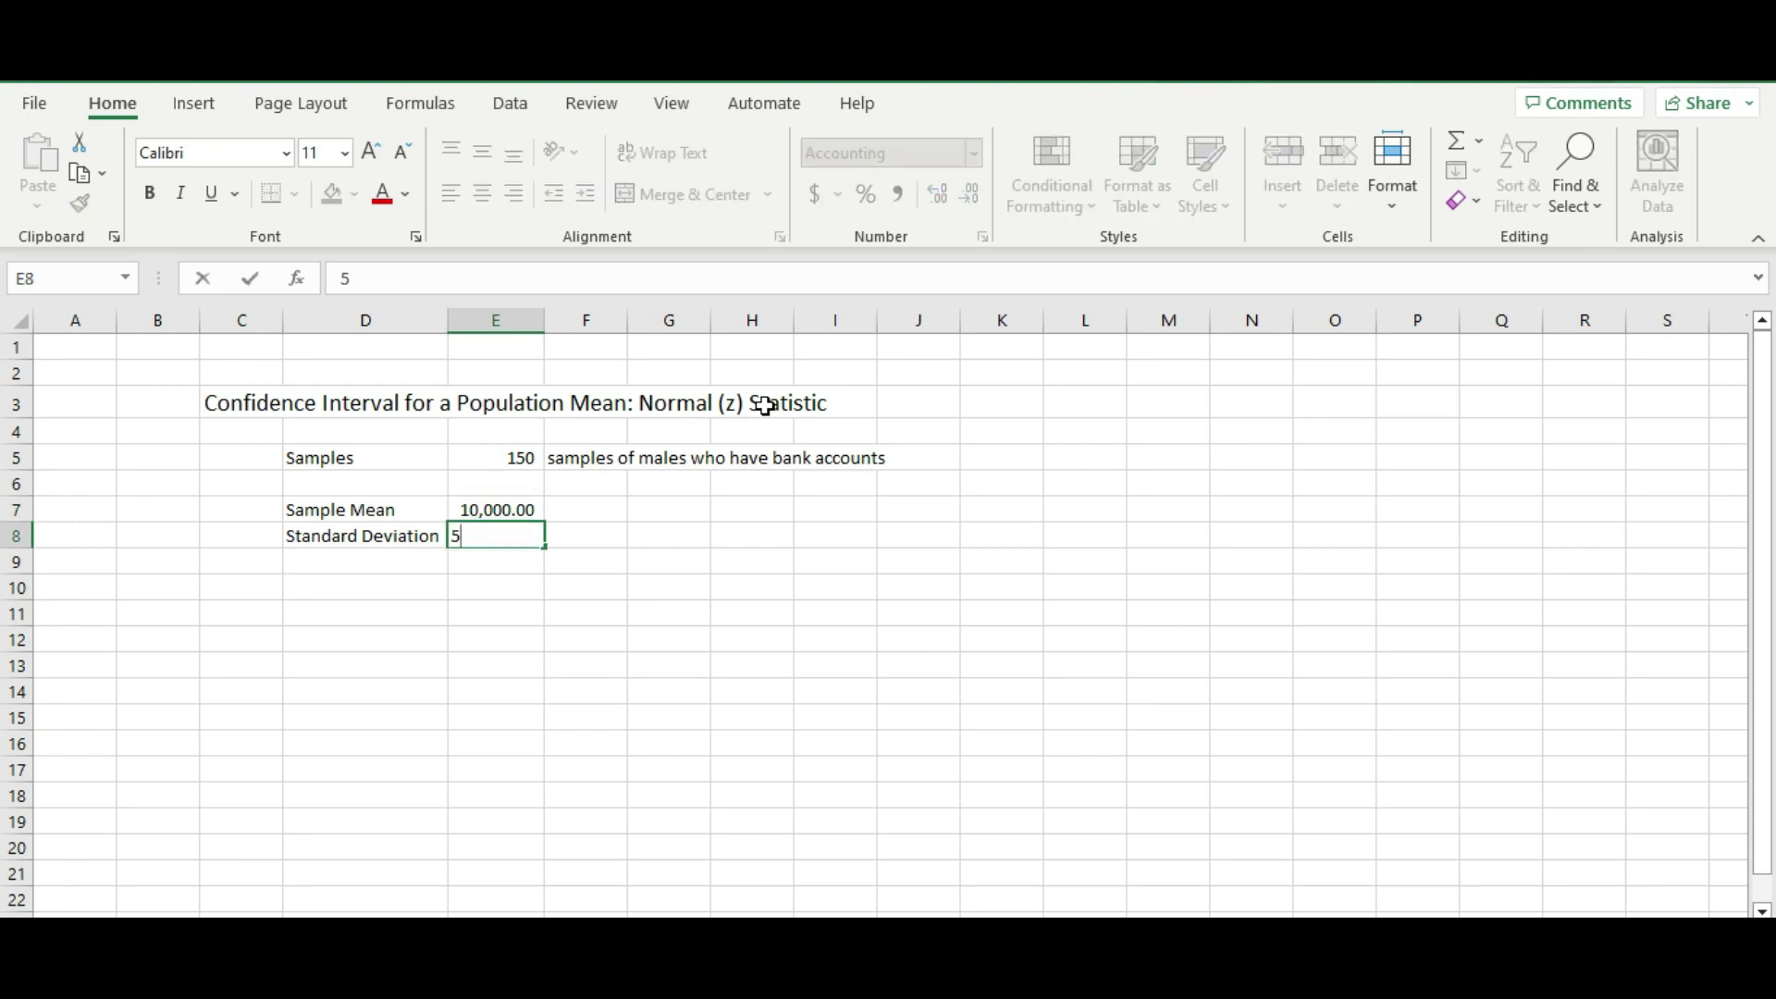
{"action": "type", "text": "00"}
{"action": "key", "text": "Return"}
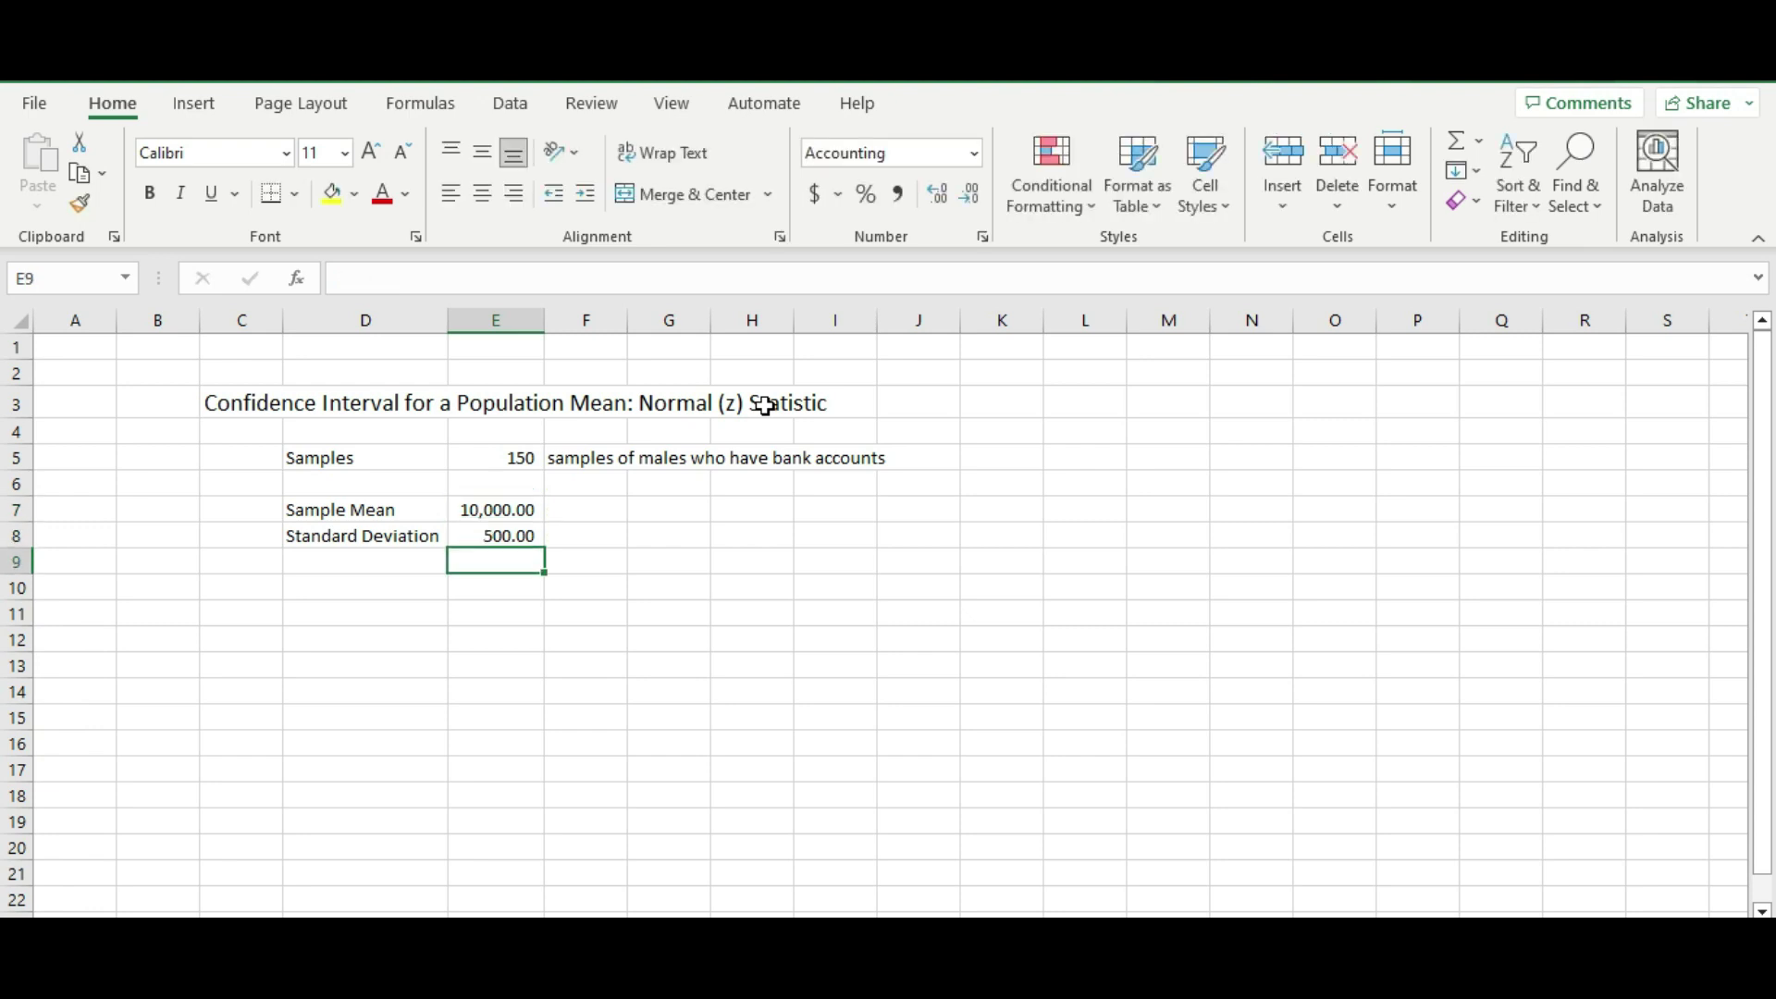
{"action": "key", "text": "Left"}
{"action": "key", "text": "Down"}
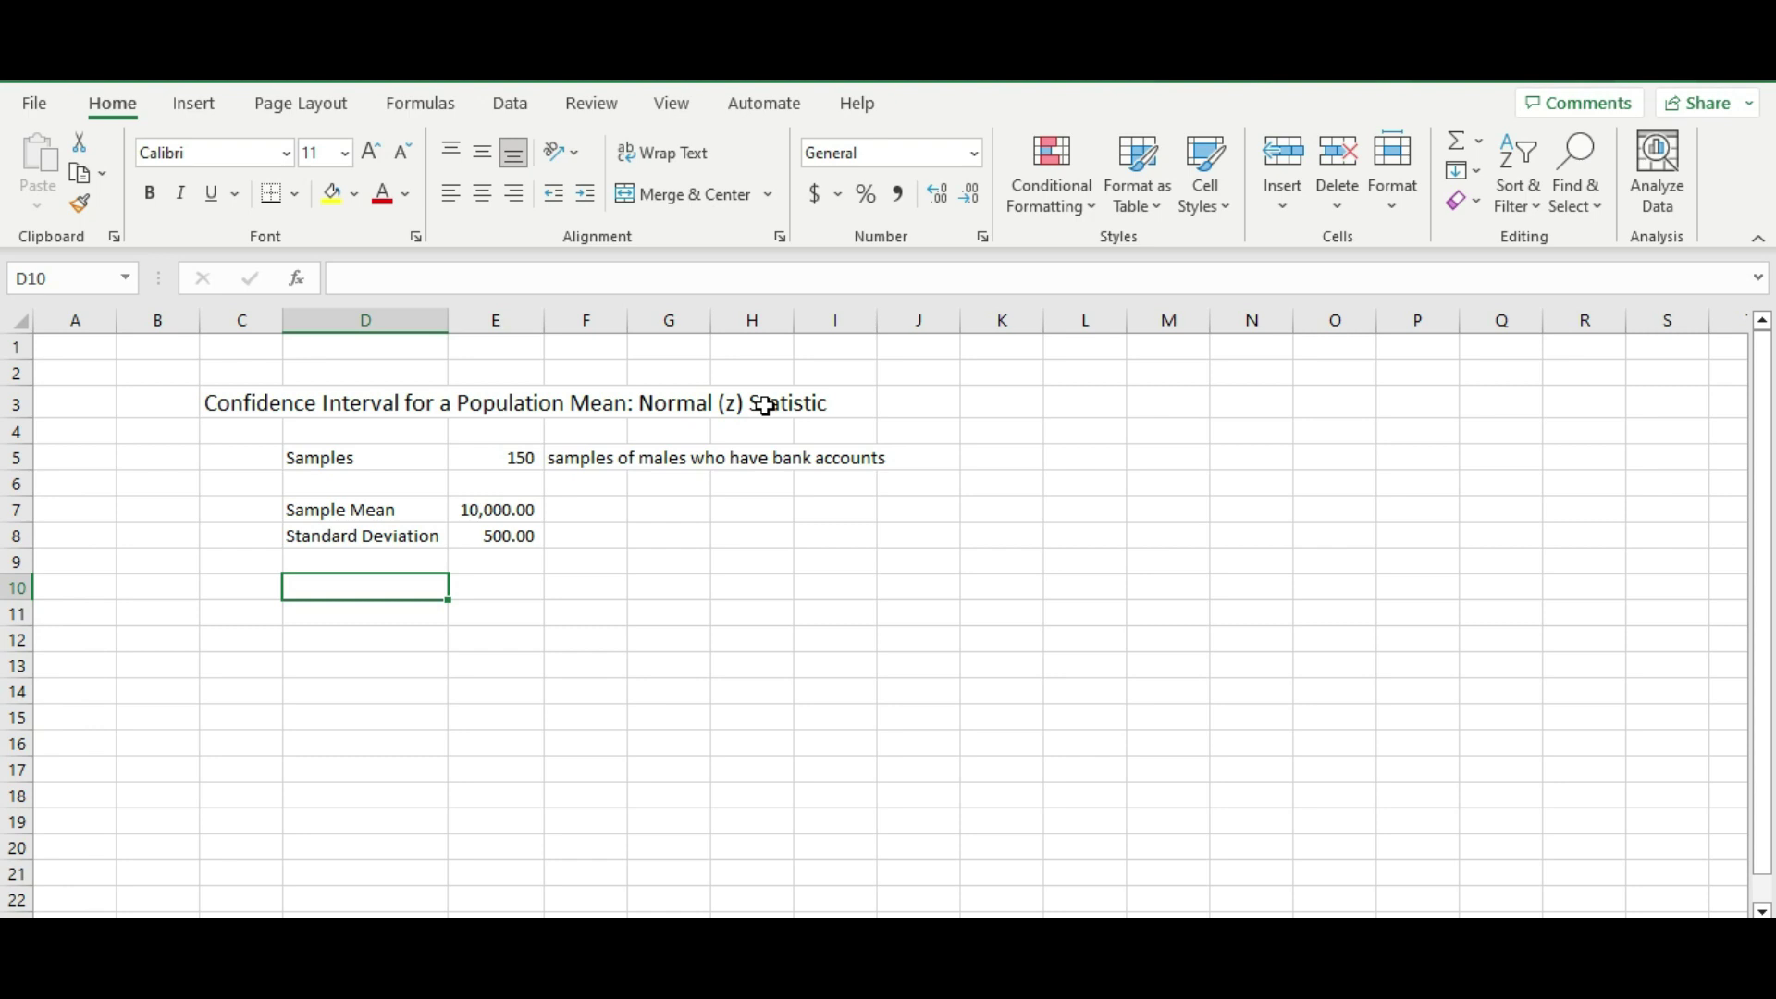
{"action": "key", "text": "Down"}
{"action": "key", "text": "Up"}
{"action": "key", "text": "Right"}
{"action": "key", "text": "Up"}
{"action": "key", "text": "Up"}
{"action": "key", "text": "Up"}
{"action": "key", "text": "Left"}
{"action": "key", "text": "Down"}
{"action": "key", "text": "Right"}
{"action": "key", "text": "Down"}
{"action": "key", "text": "Down"}
{"action": "key", "text": "Down"}
{"action": "key", "text": "Left"}
{"action": "key", "text": "Up"}
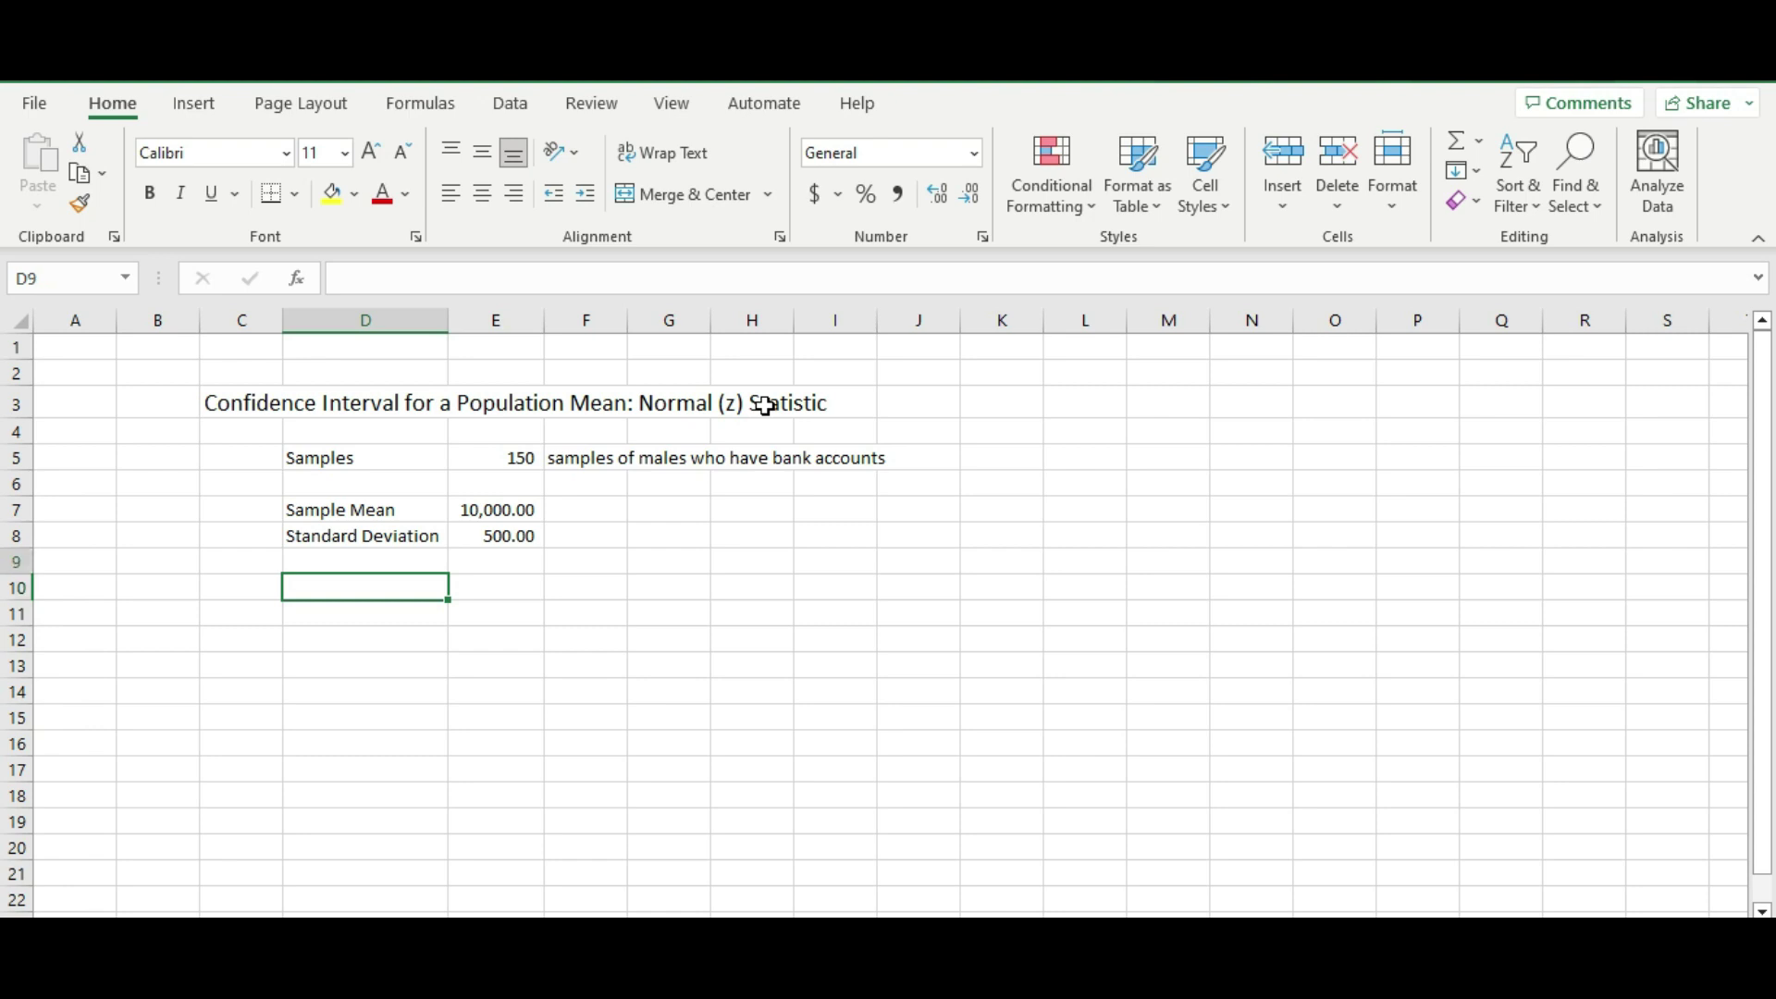
{"action": "key", "text": "Up"}
{"action": "key", "text": "Up"}
{"action": "key", "text": "Up"}
{"action": "key", "text": "Right"}
{"action": "key", "text": "Right"}
{"action": "key", "text": "Left"}
{"action": "key", "text": "Down"}
{"action": "key", "text": "Down"}
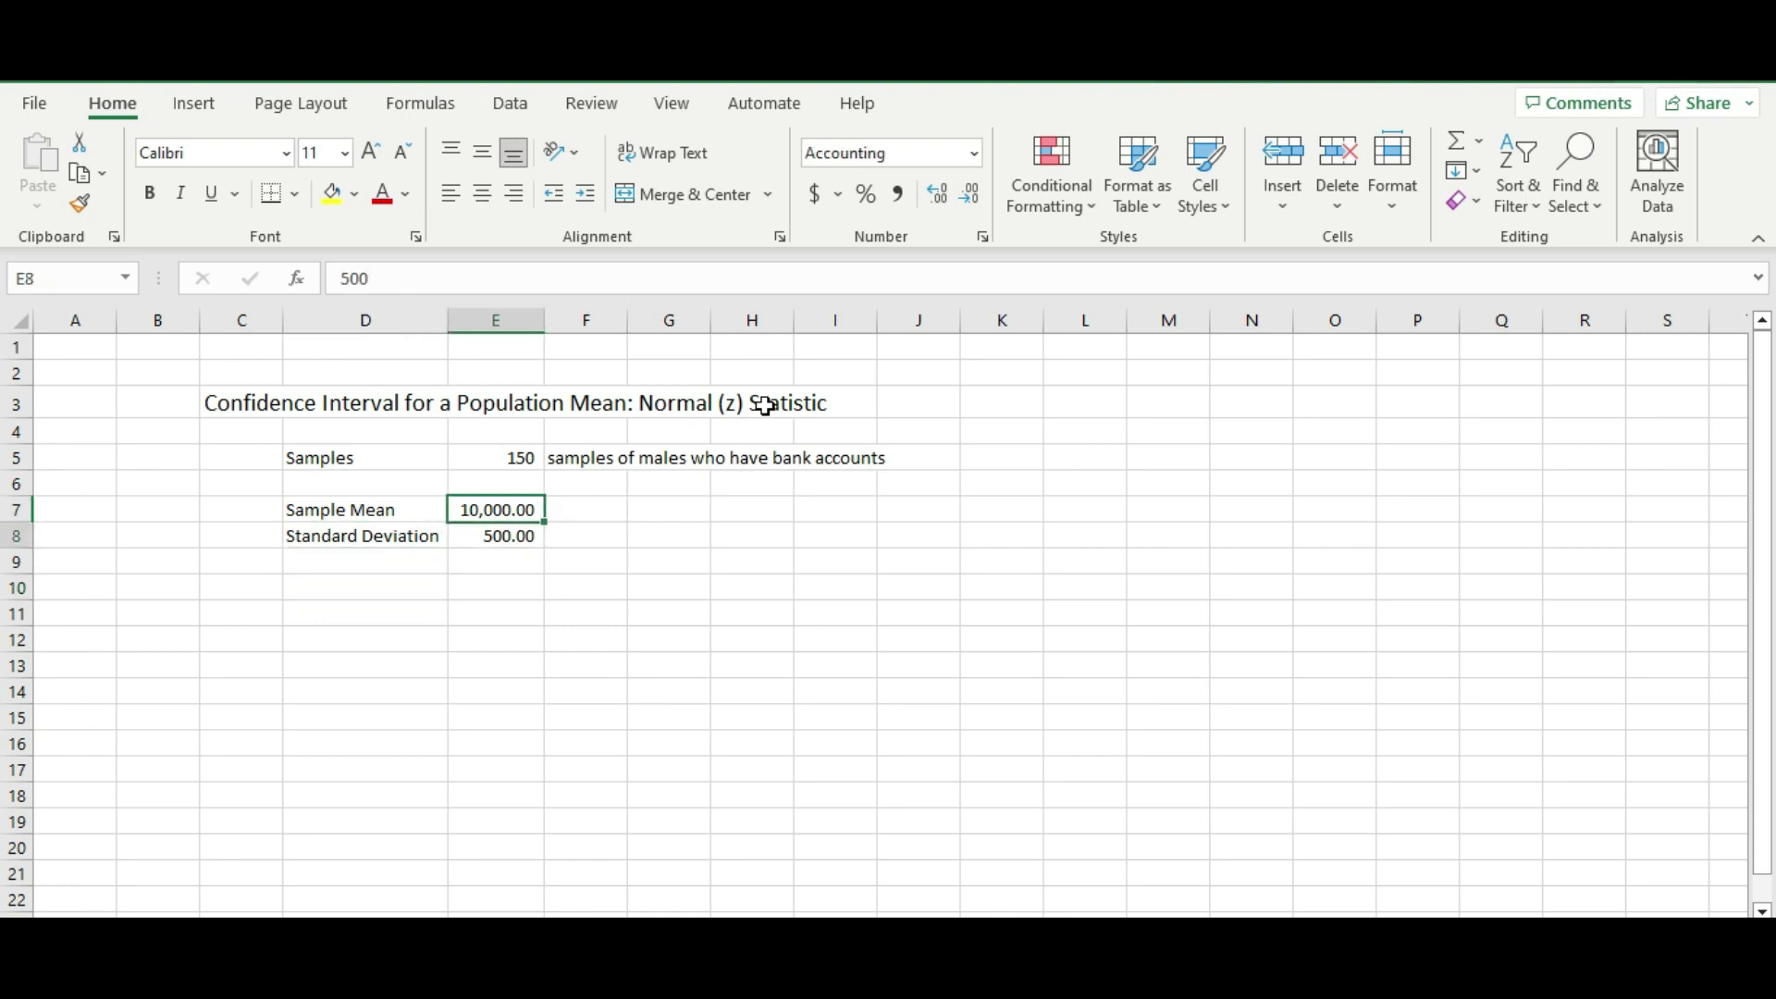
{"action": "key", "text": "Left"}
{"action": "key", "text": "Down"}
{"action": "key", "text": "Down"}
{"action": "key", "text": "Up"}
{"action": "type", "text": "="}
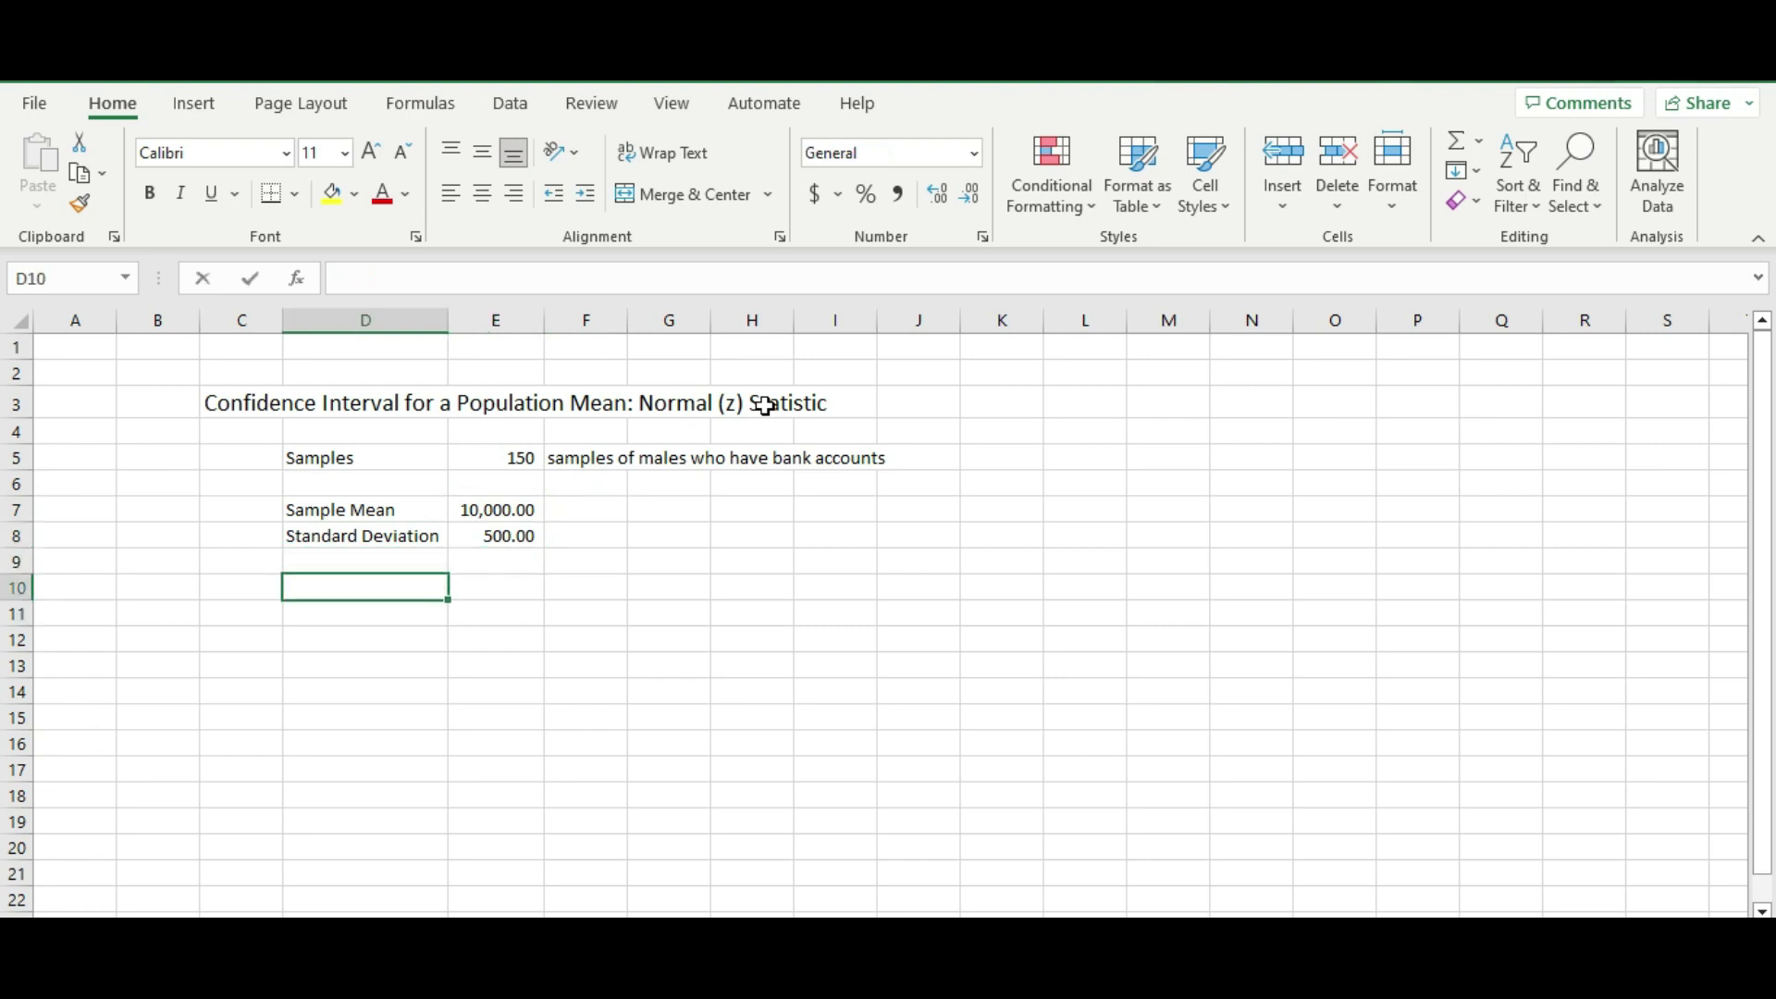
{"action": "key", "text": "BackSpace"}
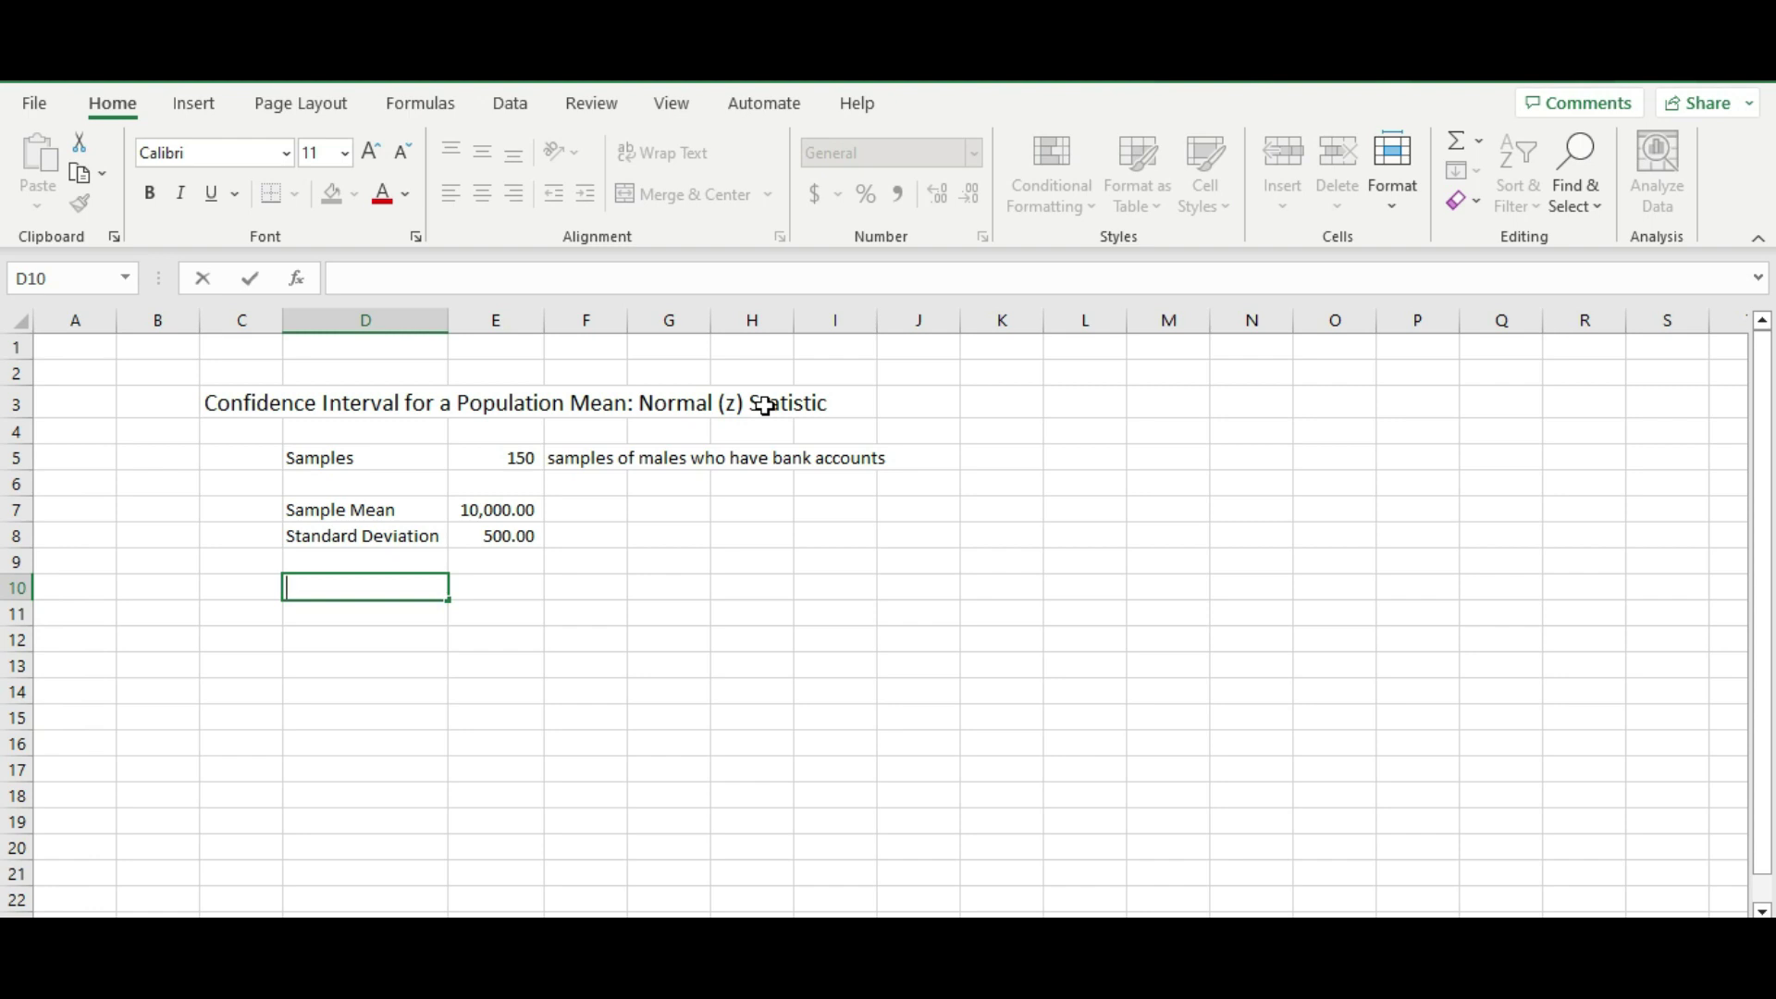
Step: Enter the z value 1.96 in E10 and 95% in F10
{"action": "key", "text": "Tab"}
{"action": "type", "text": "1.96"}
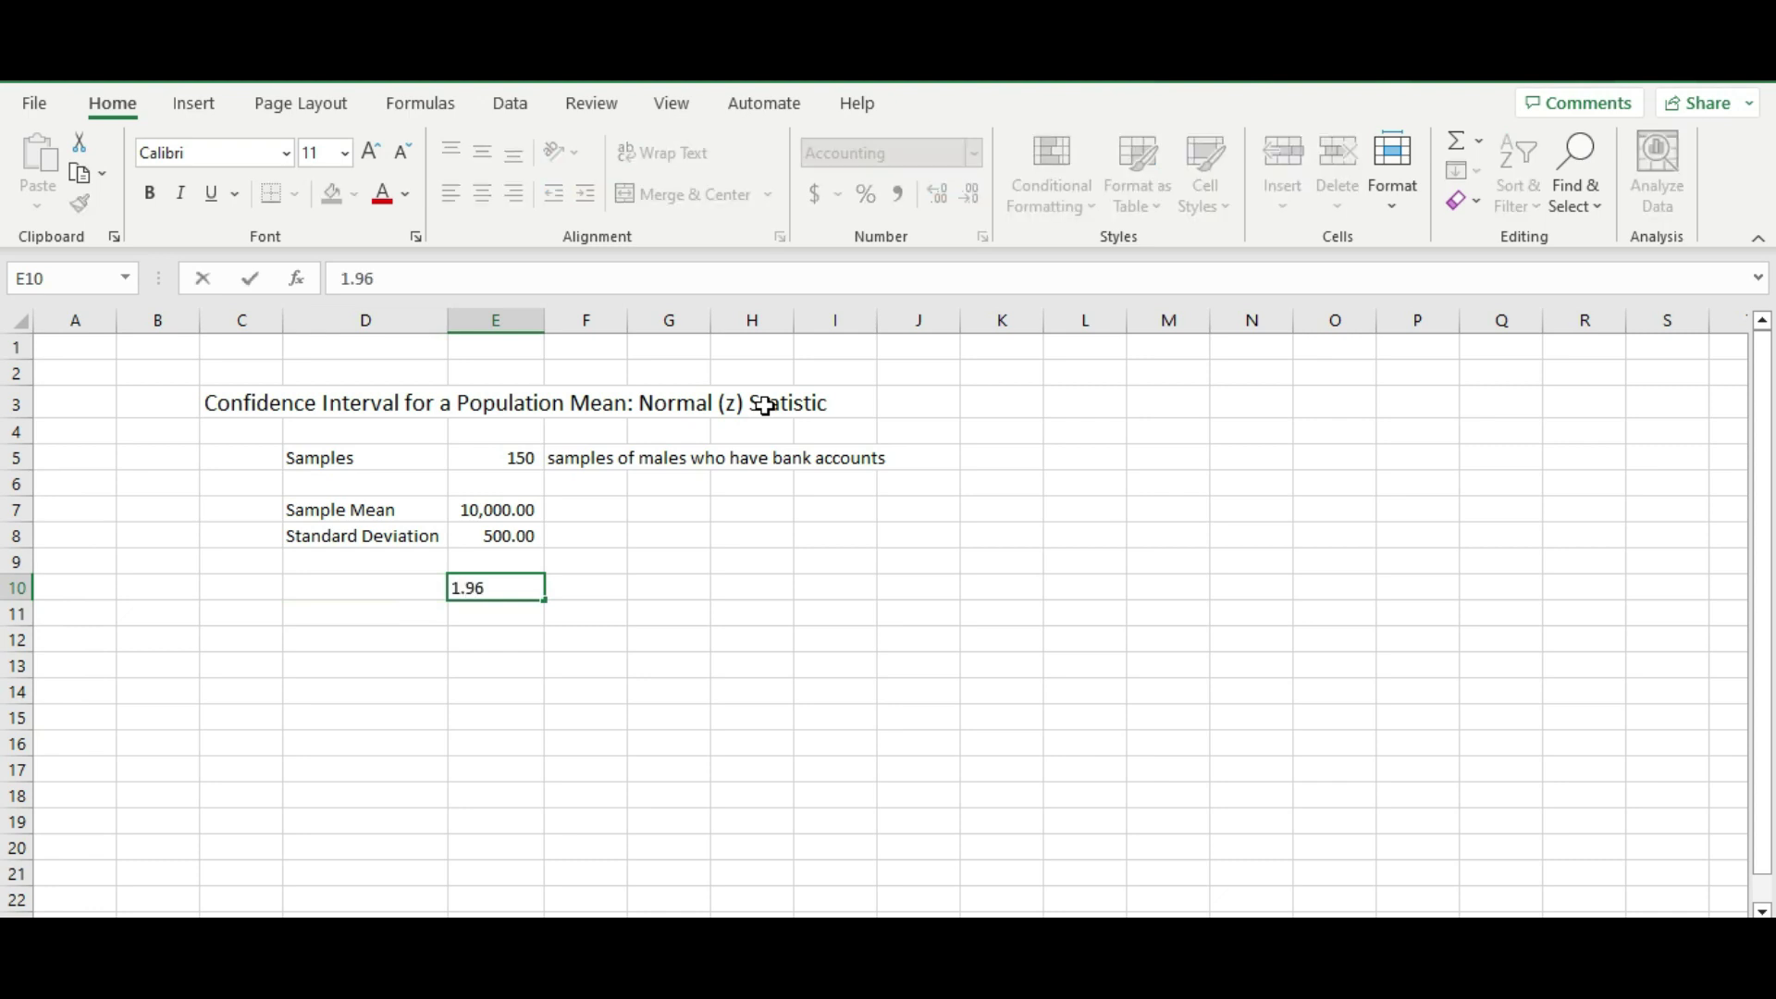
{"action": "key", "text": "Left"}
{"action": "key", "text": "Right"}
{"action": "key", "text": "Right"}
{"action": "key", "text": "Right"}
{"action": "key", "text": "Left"}
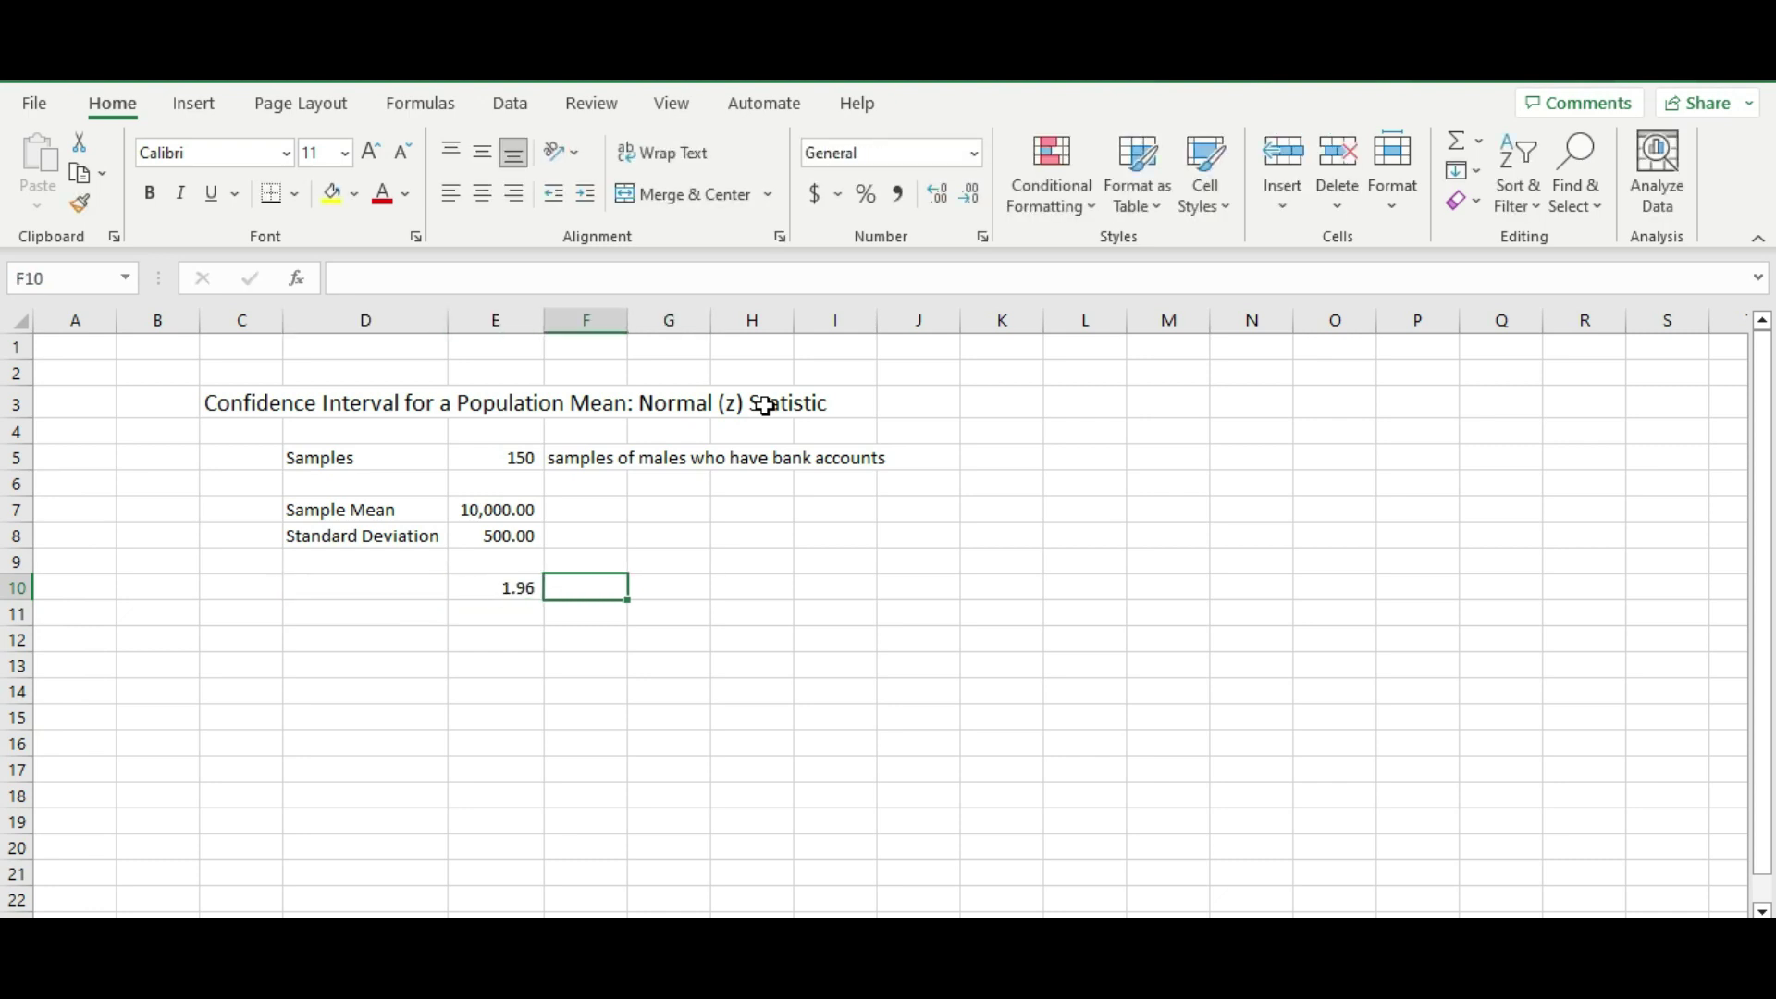
{"action": "type", "text": "95"}
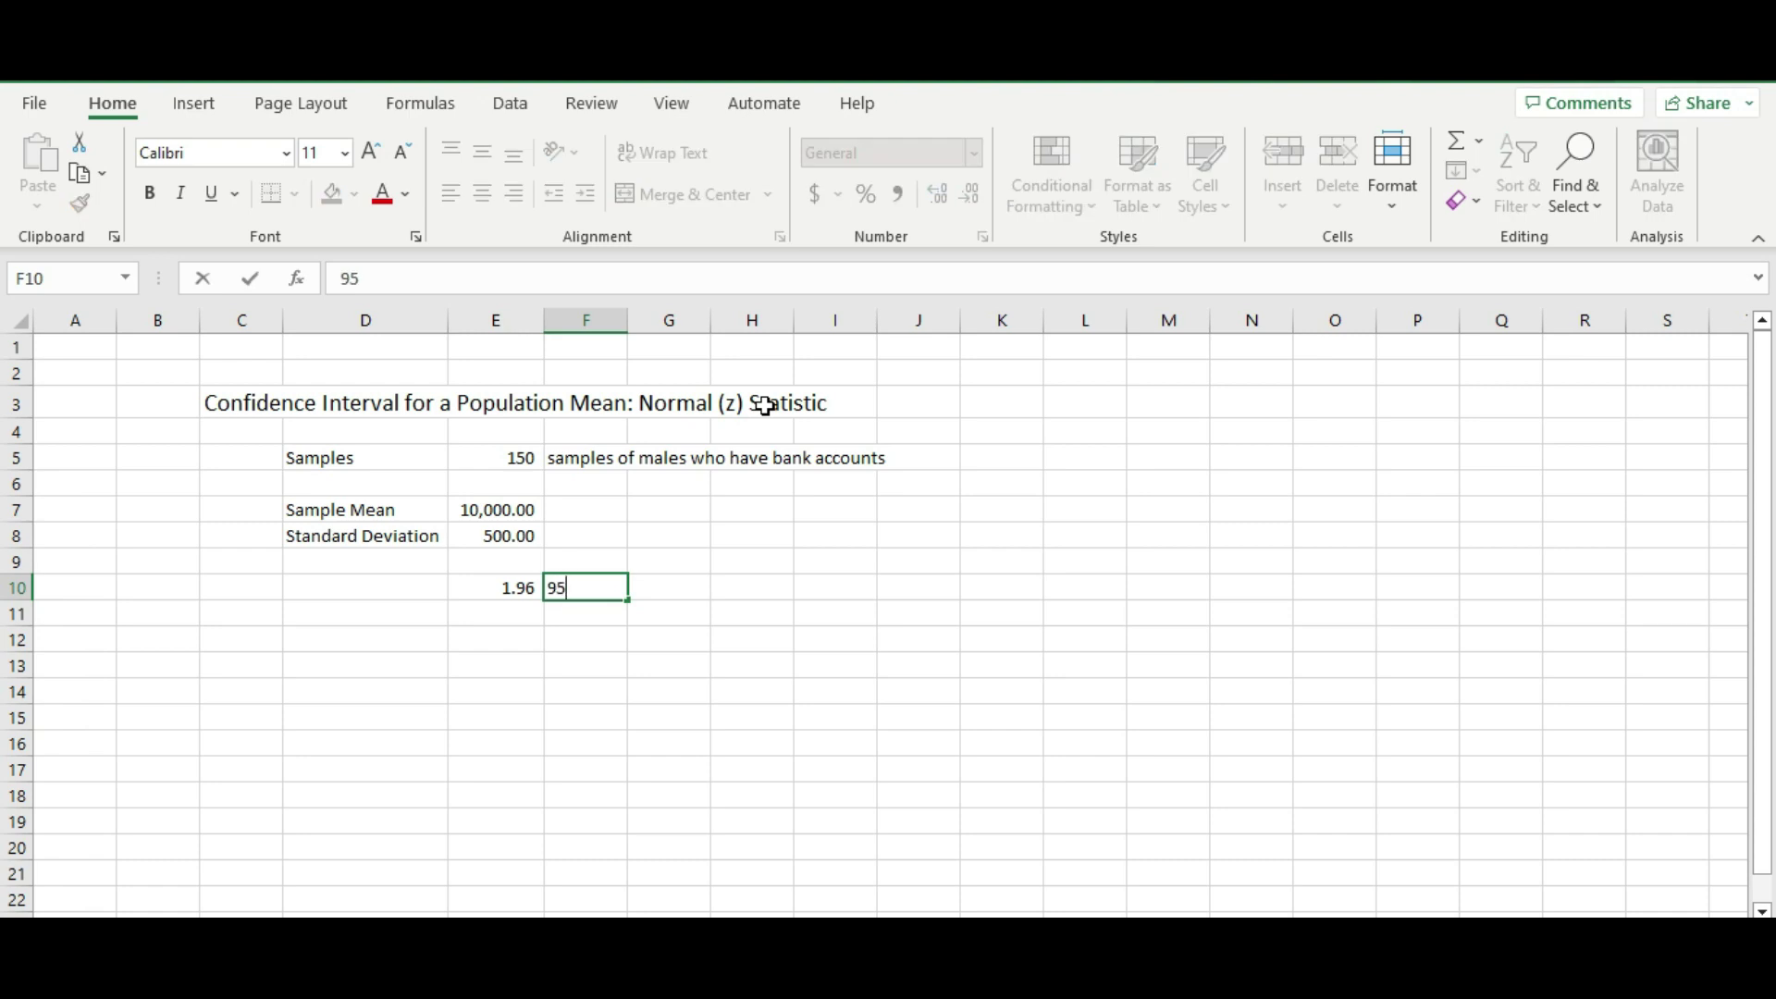
{"action": "type", "text": "%"}
{"action": "key", "text": "ctrl+Return"}
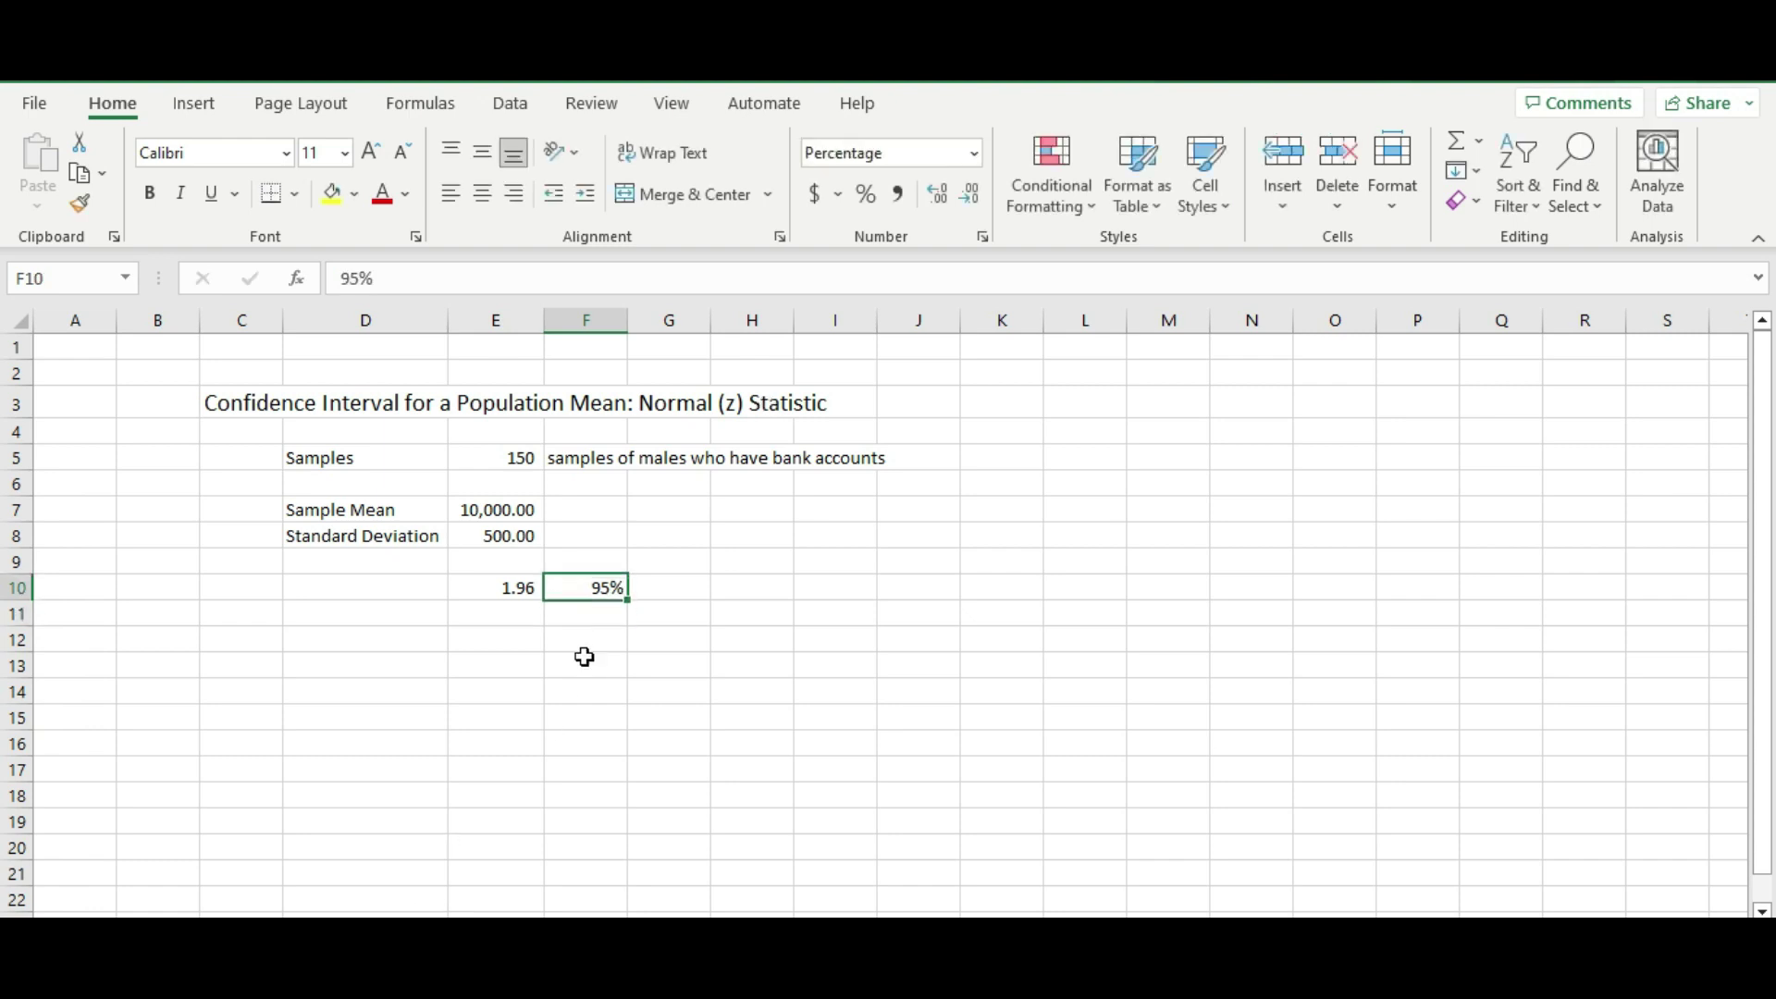
{"action": "double_click", "coordinate": [610, 592]}
{"action": "key", "text": "Return"}
{"action": "key", "text": "Up"}
Step: Try 30 in G10, then clear both G10 and F10, leaving 1.96 alone
{"action": "left_click", "coordinate": [669, 588]}
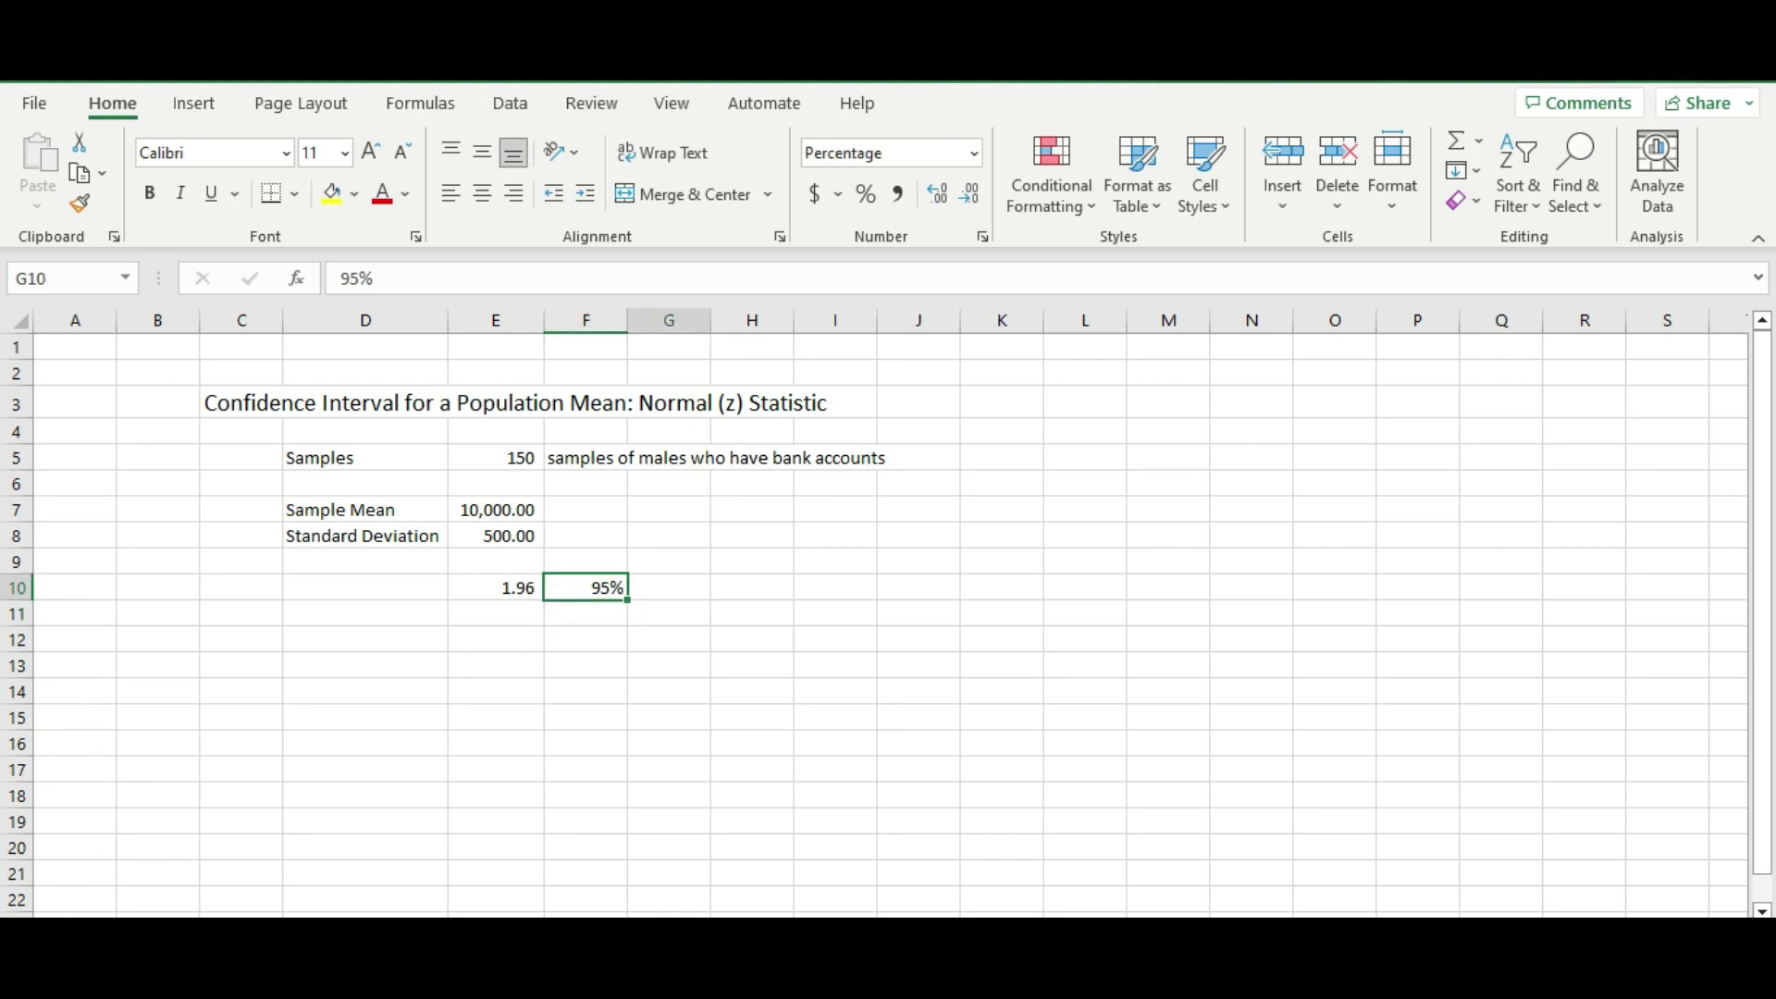
{"action": "type", "text": "30"}
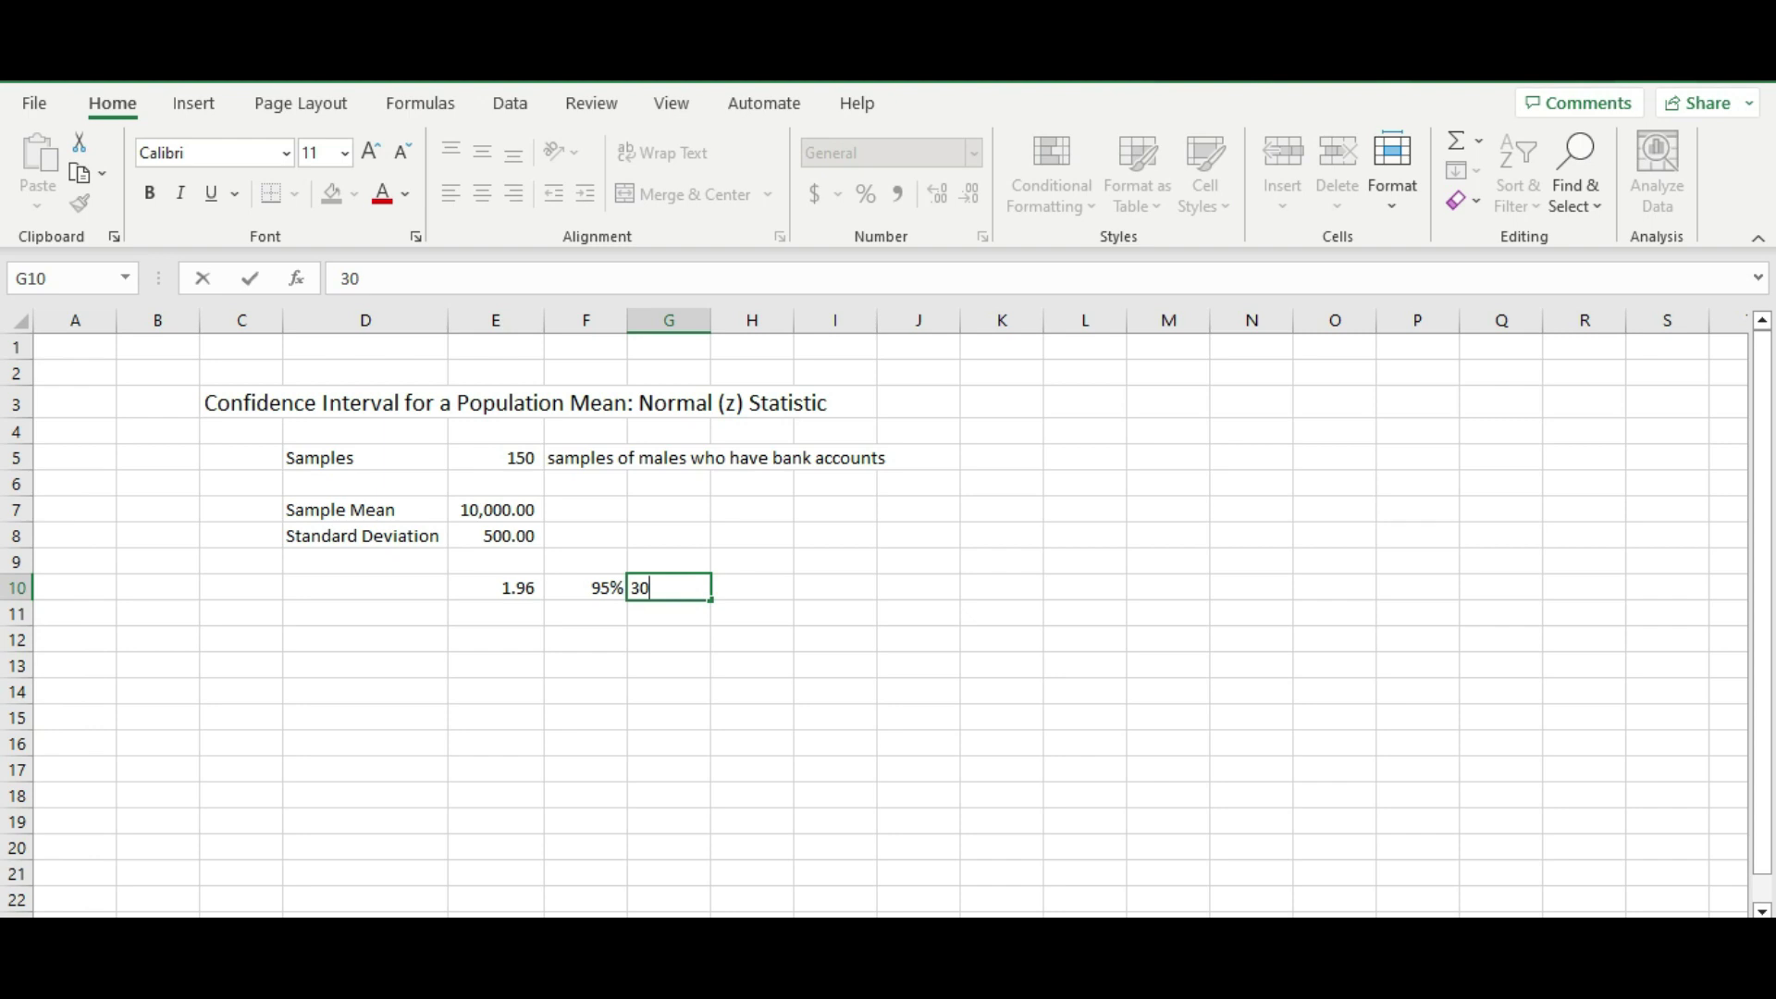
{"action": "key", "text": "Return"}
{"action": "key", "text": "Up"}
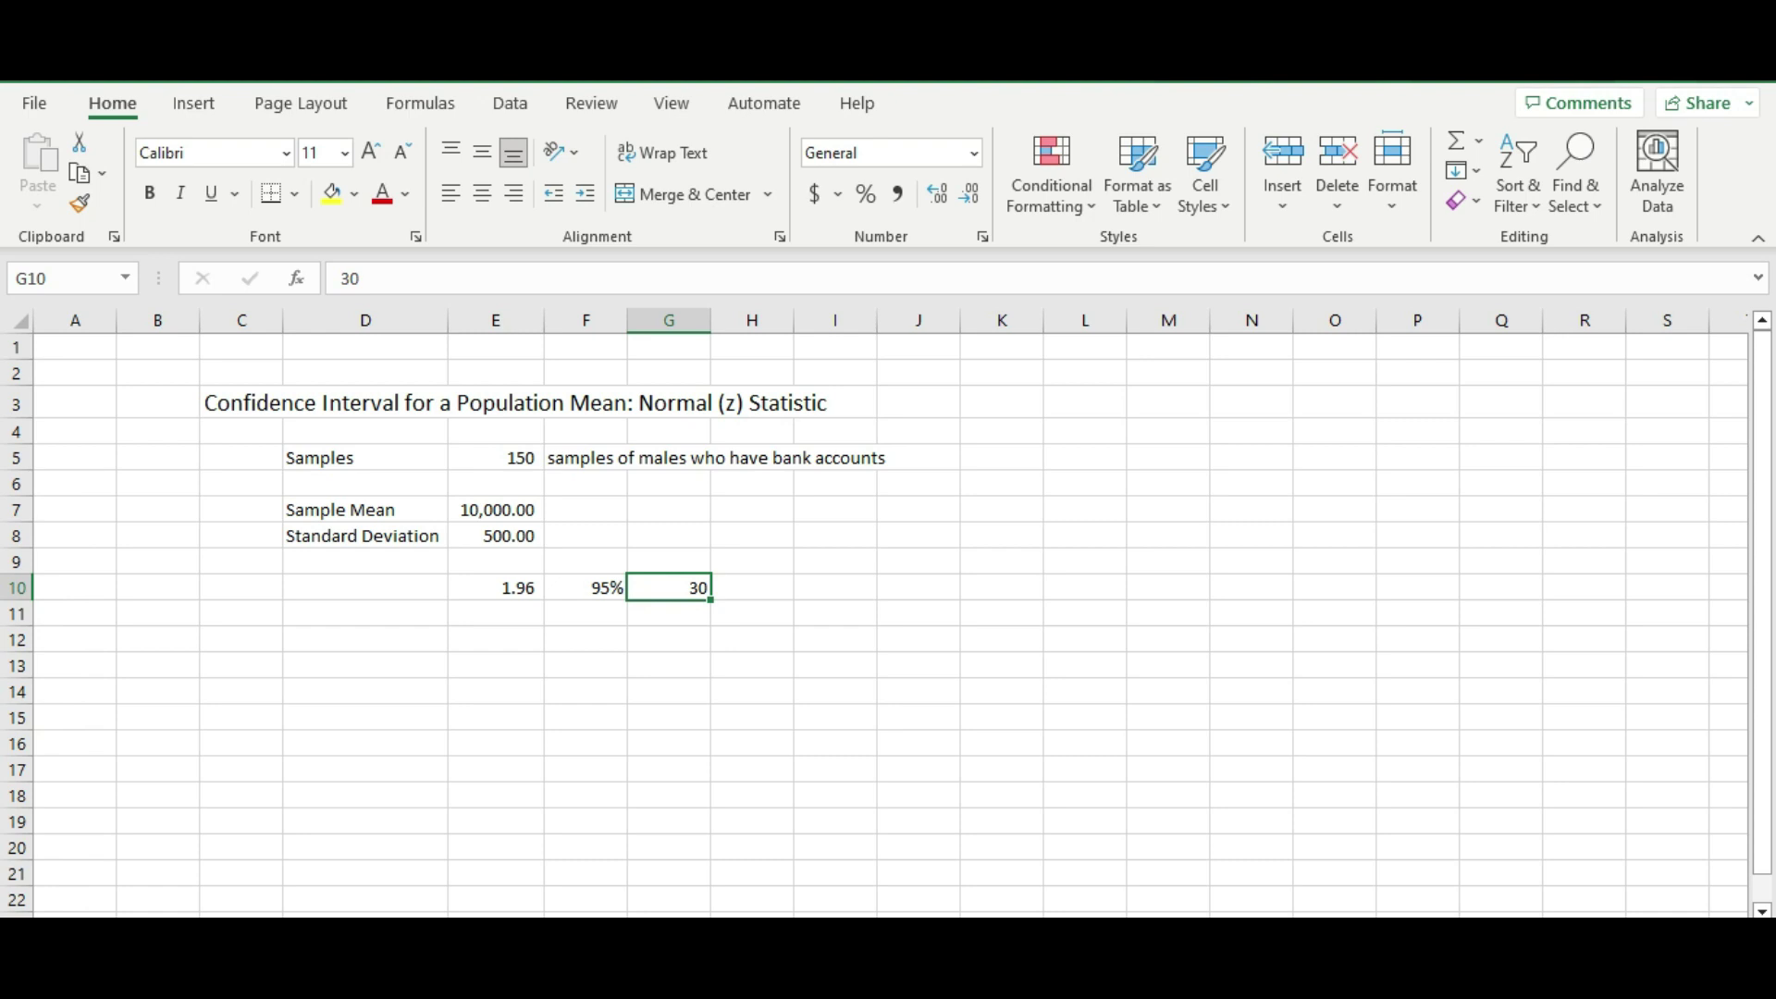
{"action": "key", "text": "Delete"}
{"action": "left_click", "coordinate": [585, 588]}
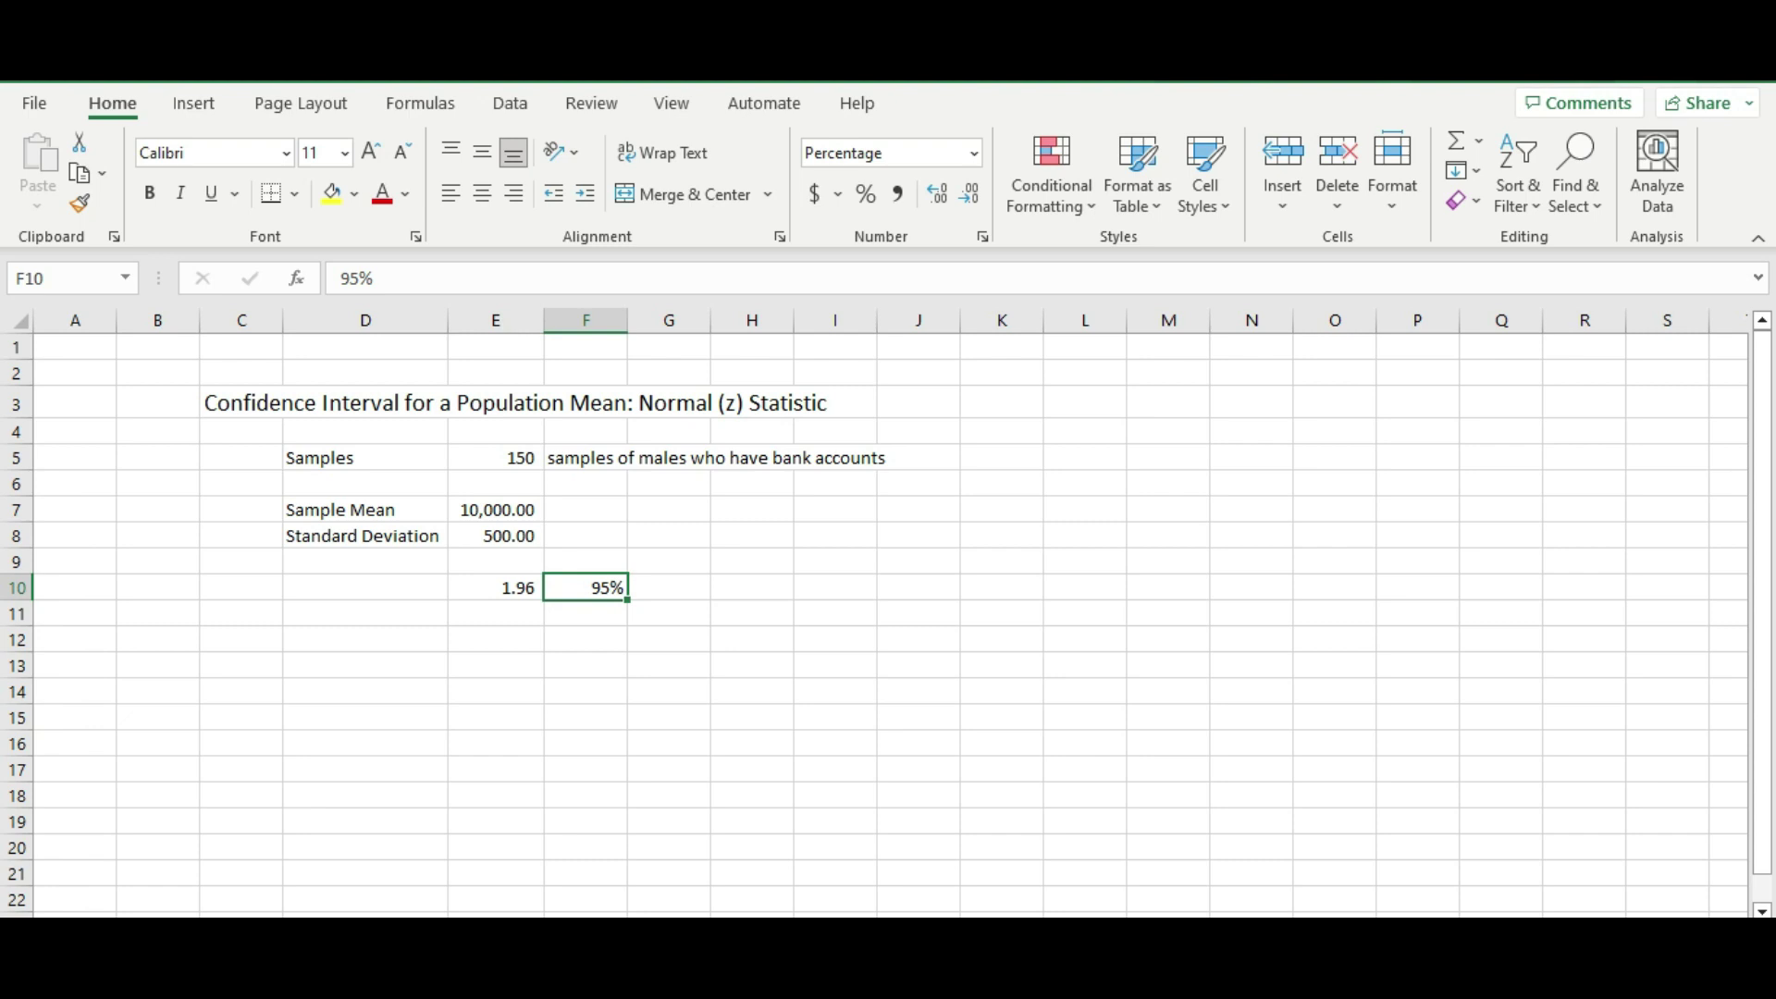
{"action": "left_click", "coordinate": [496, 588]}
{"action": "left_click", "coordinate": [585, 587]}
{"action": "key", "text": "Delete"}
{"action": "left_click", "coordinate": [495, 588]}
{"action": "left_click", "coordinate": [365, 587]}
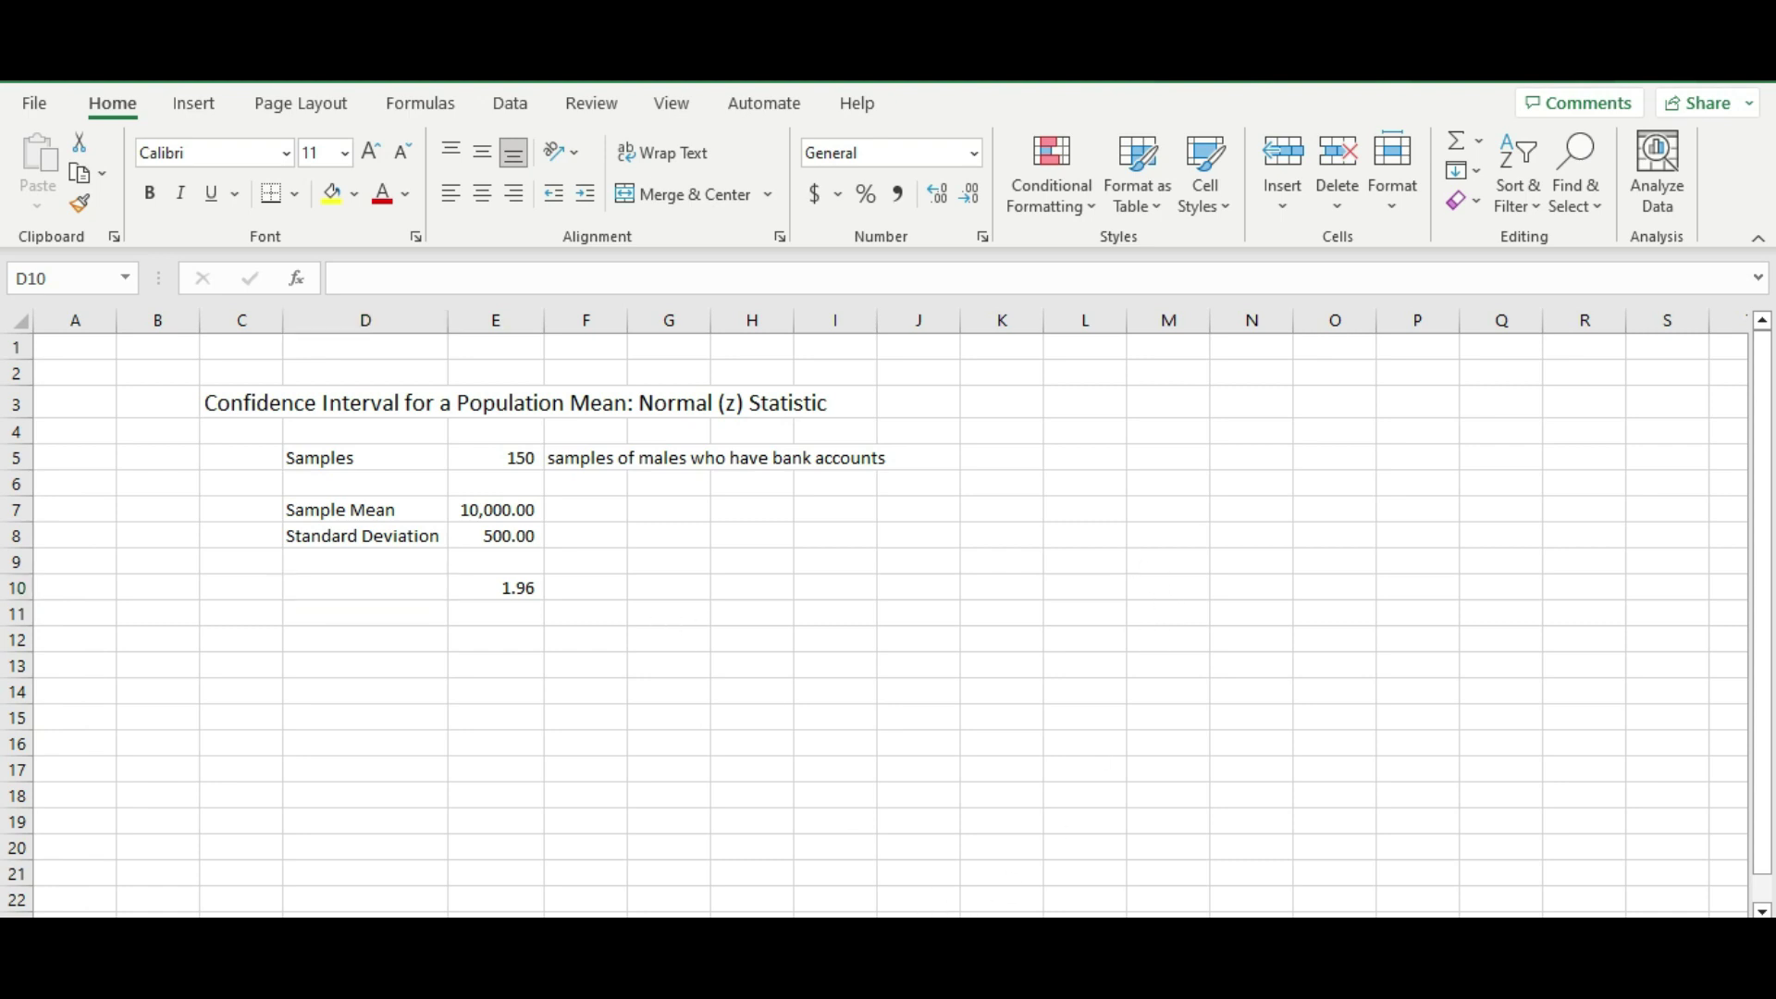
Step: Label D10 'Large sample confidence' and autofit column D to fit it
{"action": "key", "text": "alt+Tab"}
{"action": "key", "text": "alt+Tab"}
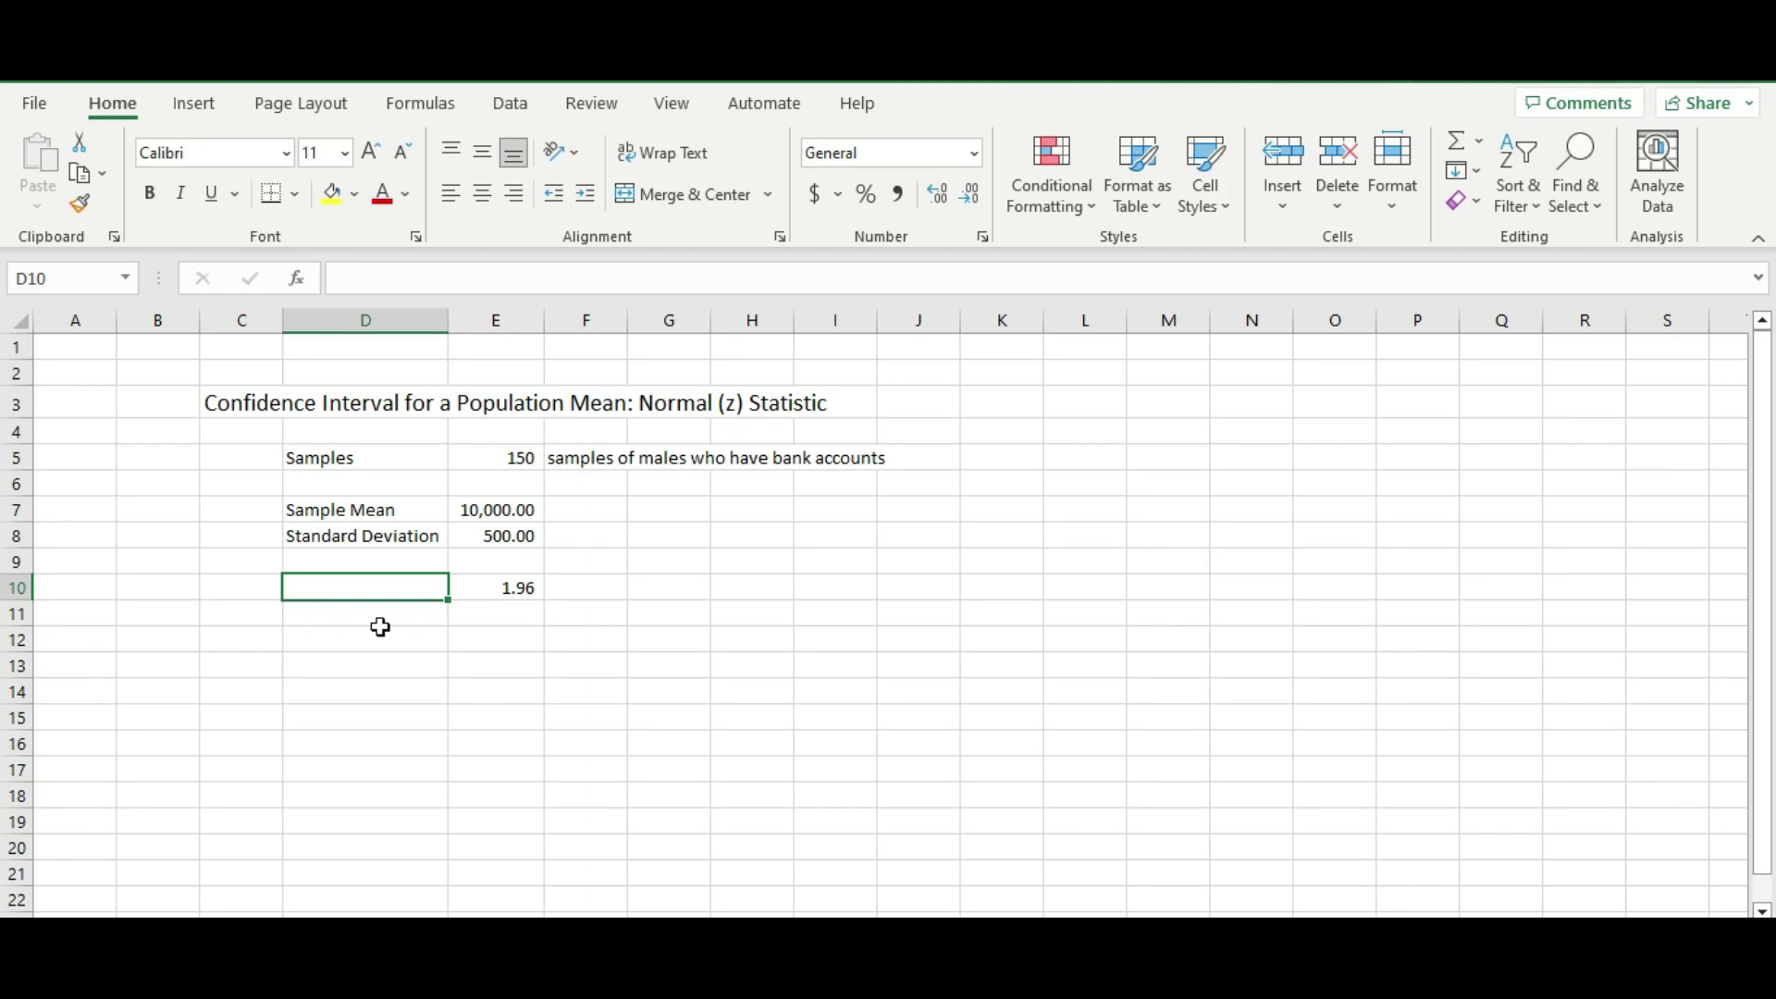
{"action": "type", "text": "Large "}
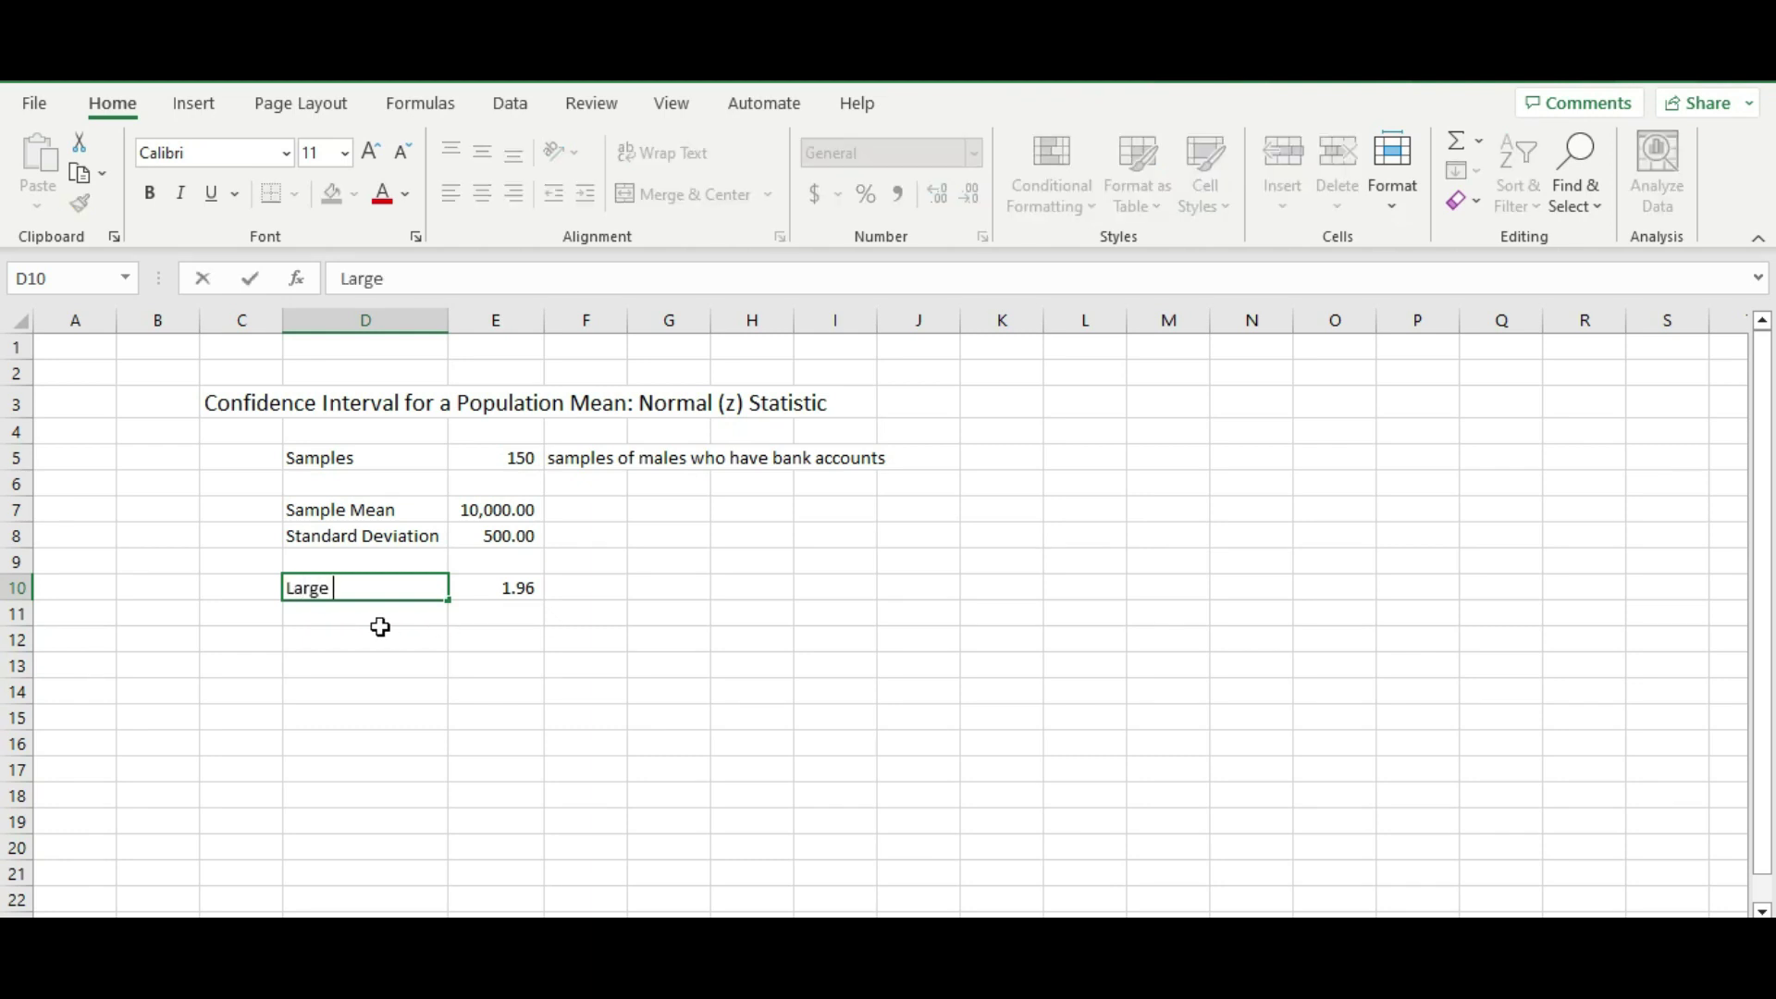
{"action": "type", "text": "sample cofi"}
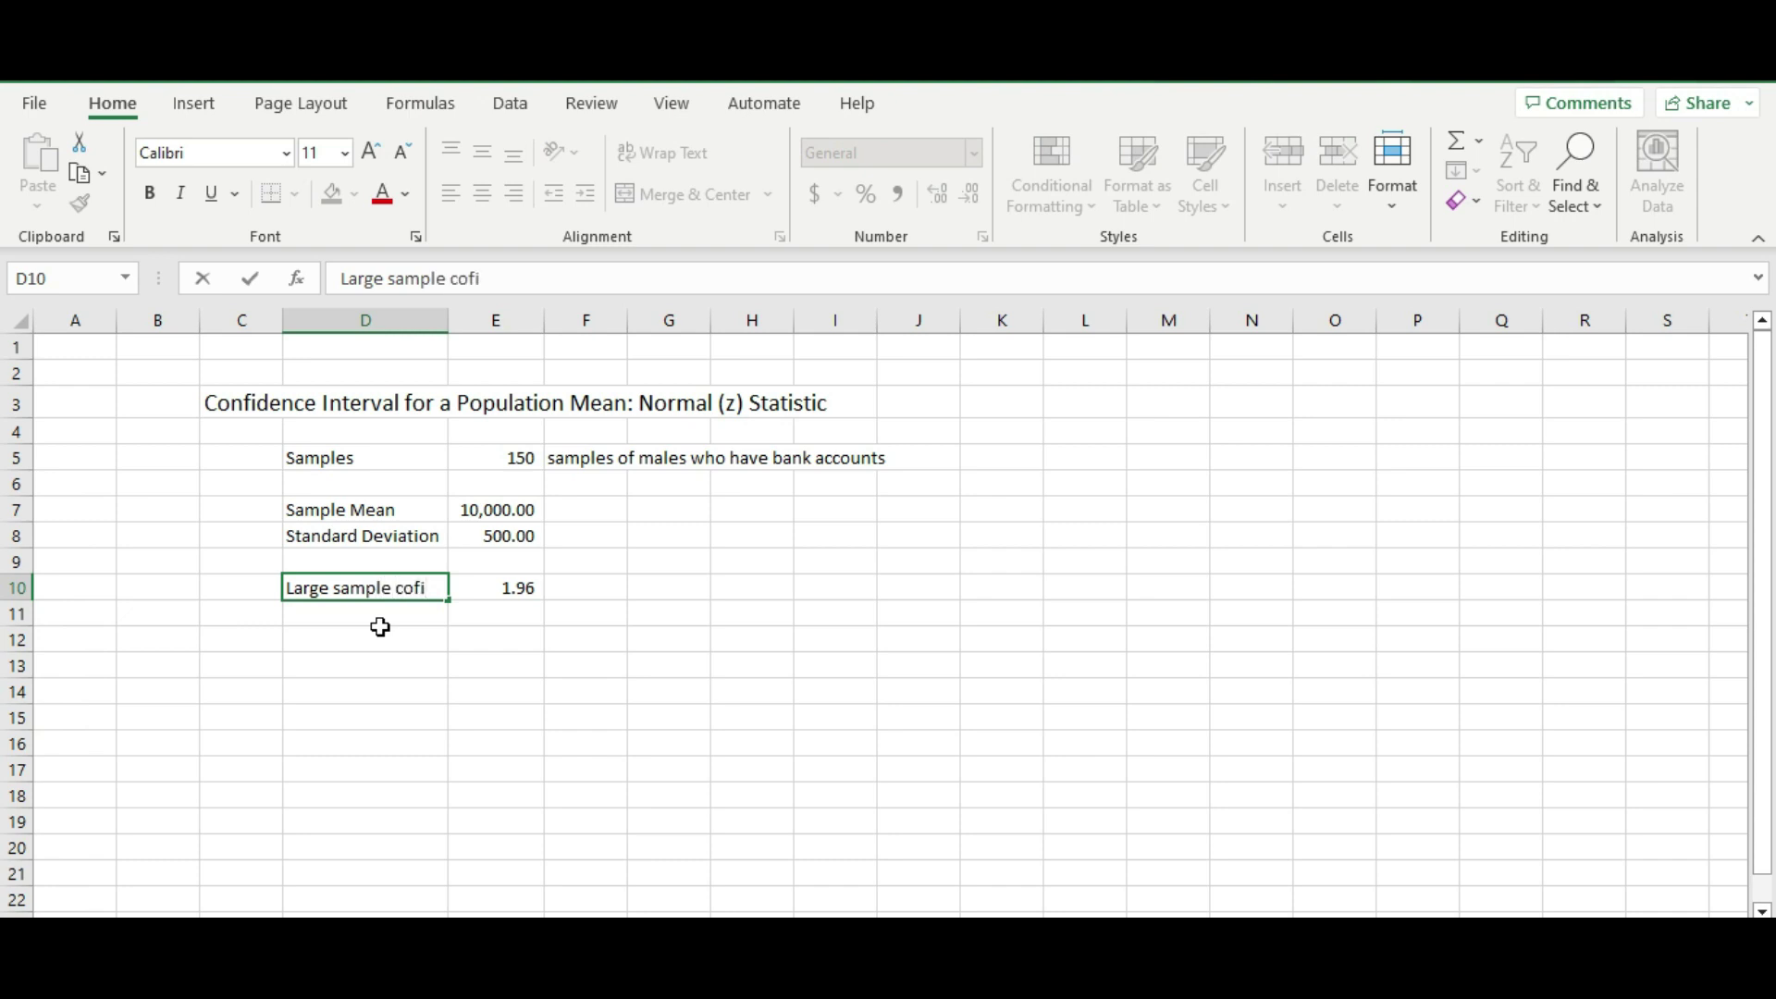
{"action": "key", "text": "BackSpace"}
{"action": "key", "text": "BackSpace"}
{"action": "type", "text": "nfin"}
{"action": "type", "text": "dence"}
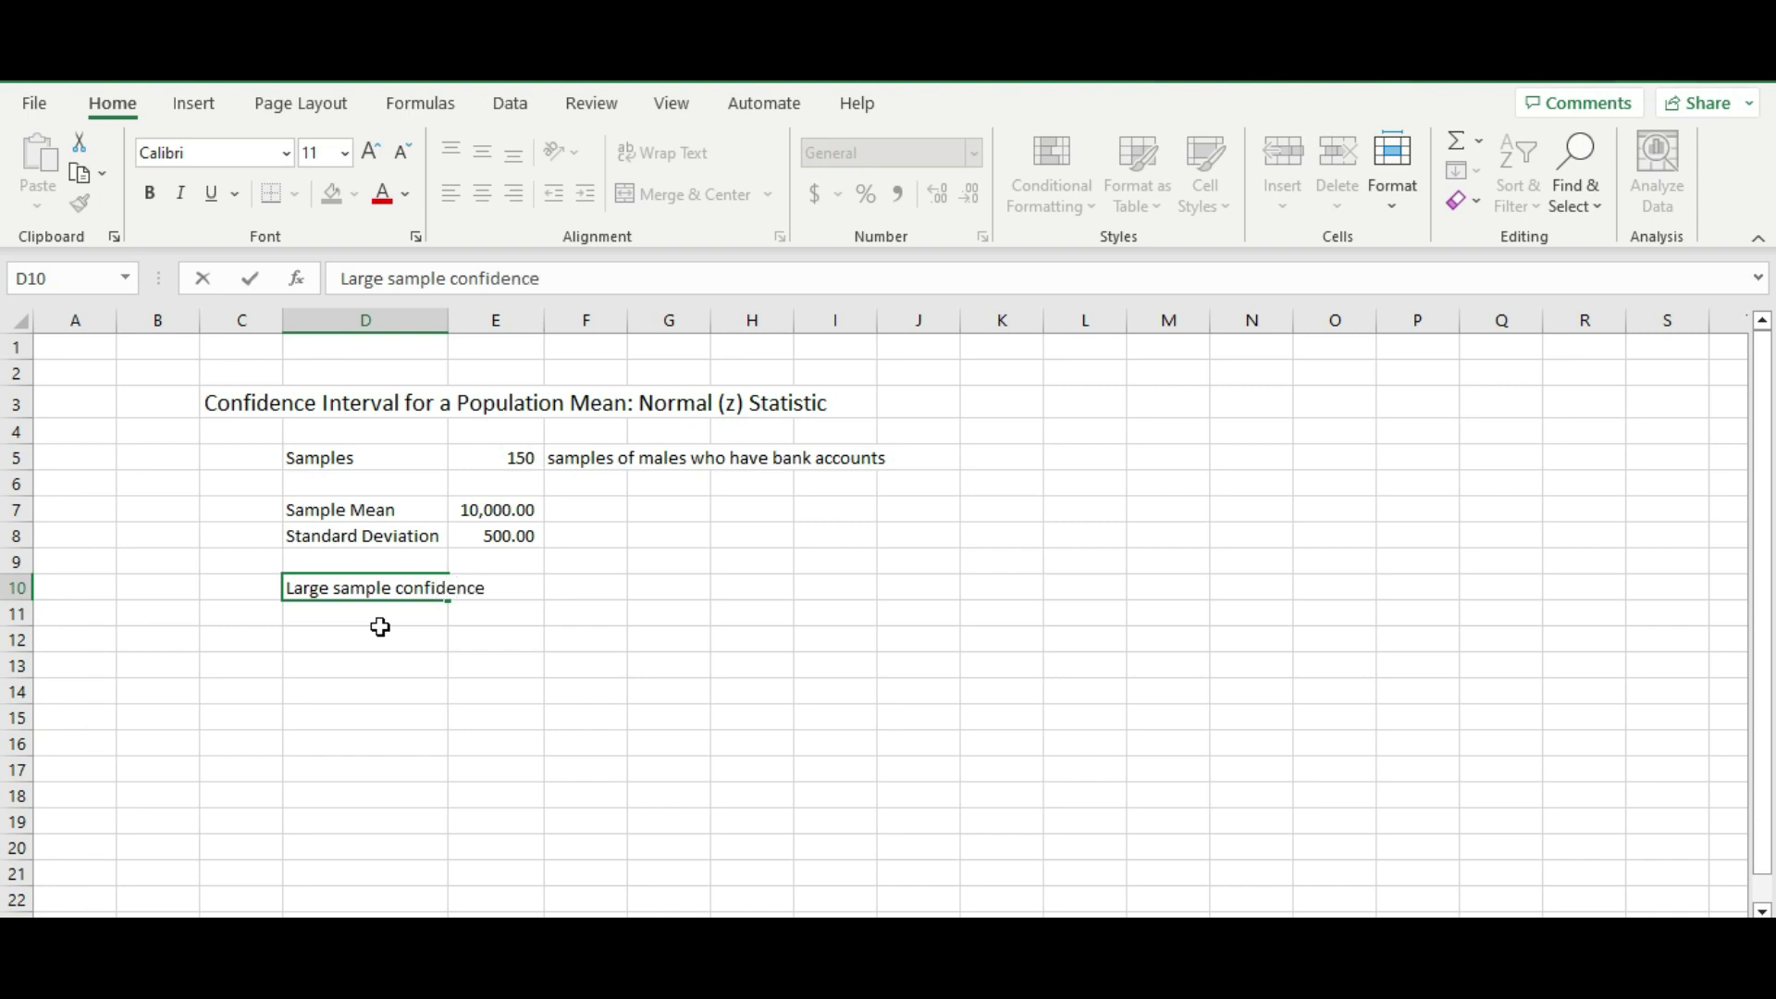
{"action": "key", "text": "Return"}
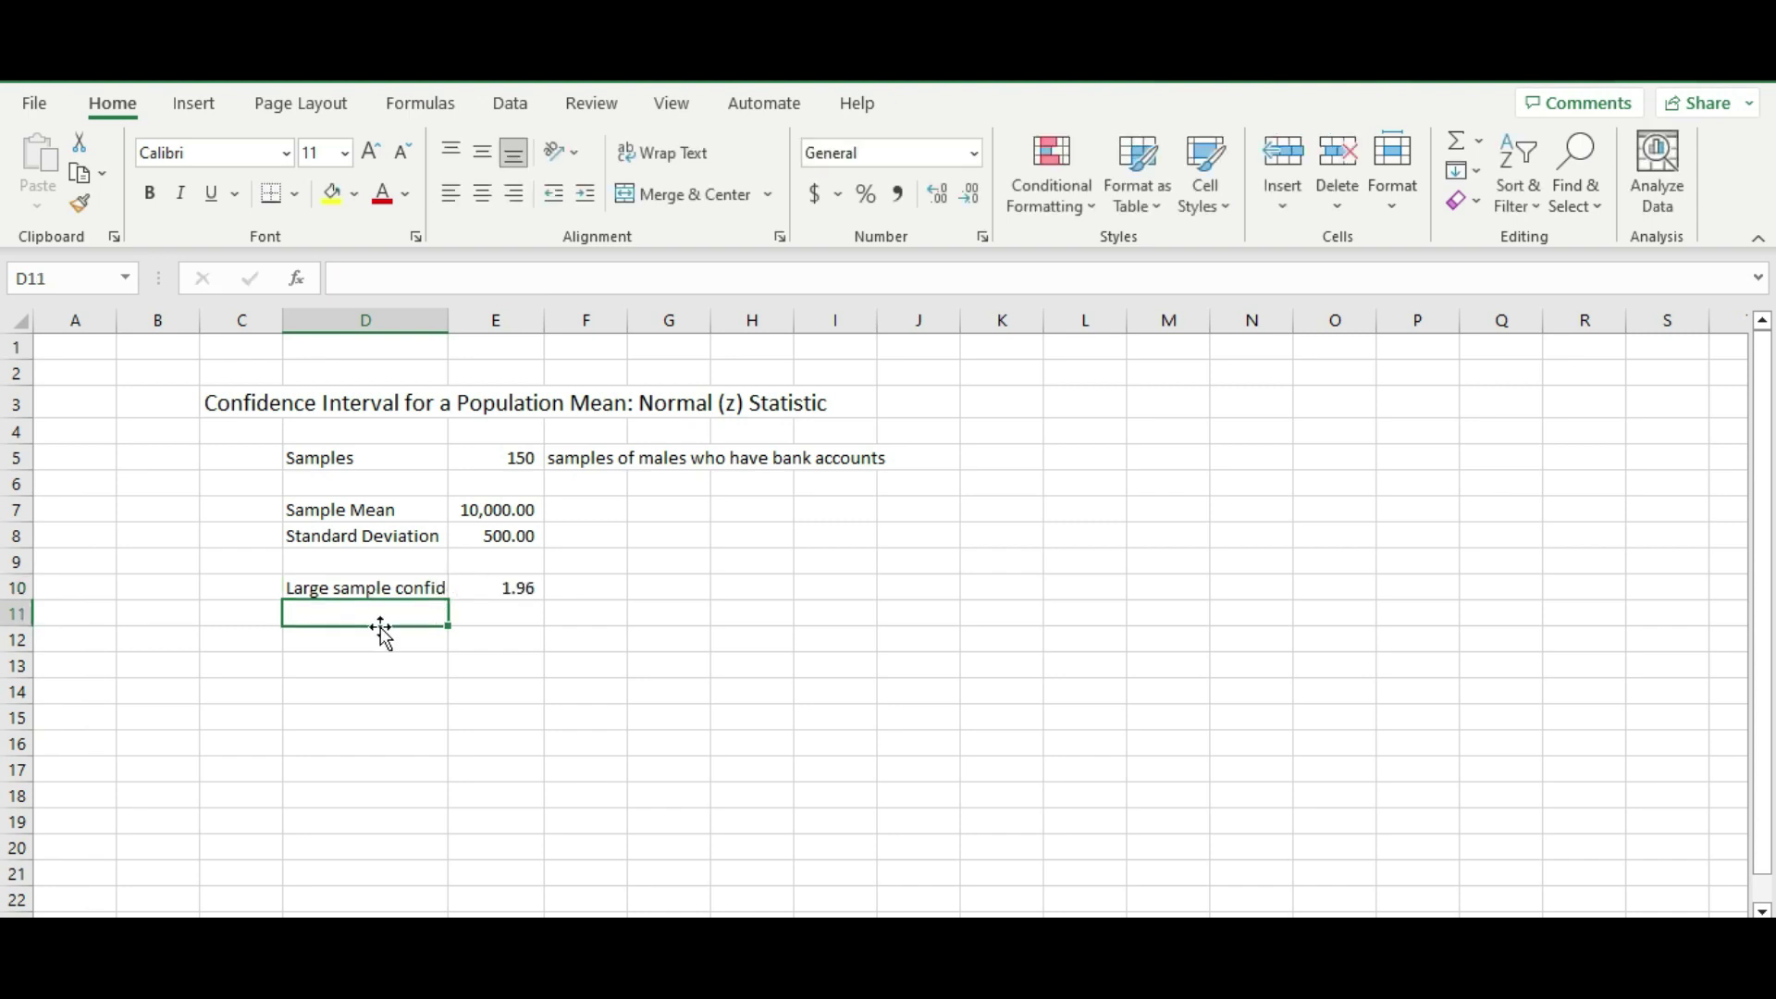
{"action": "double_click", "coordinate": [448, 321]}
{"action": "left_click", "coordinate": [489, 714]}
{"action": "left_click", "coordinate": [413, 658]}
{"action": "left_click", "coordinate": [435, 632]}
Step: Enter 95% in F10 beside the 1.96 value
{"action": "left_click", "coordinate": [639, 589]}
{"action": "type", "text": "95"}
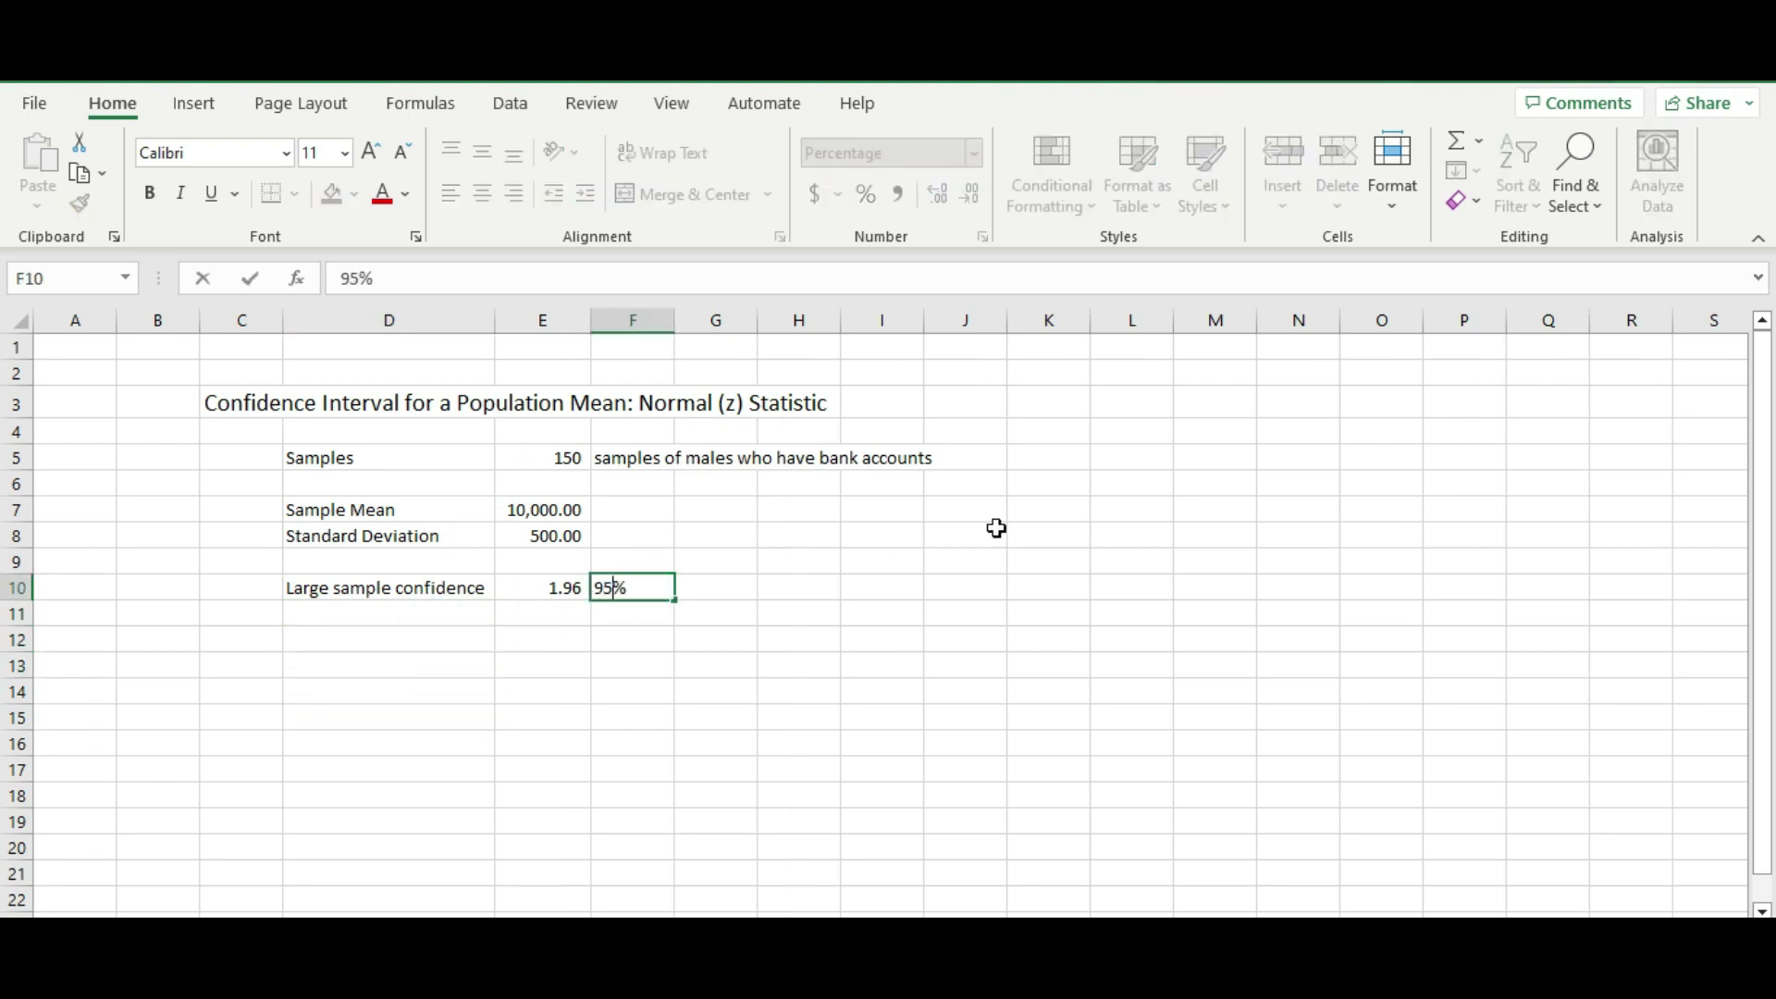
{"action": "key", "text": "Return"}
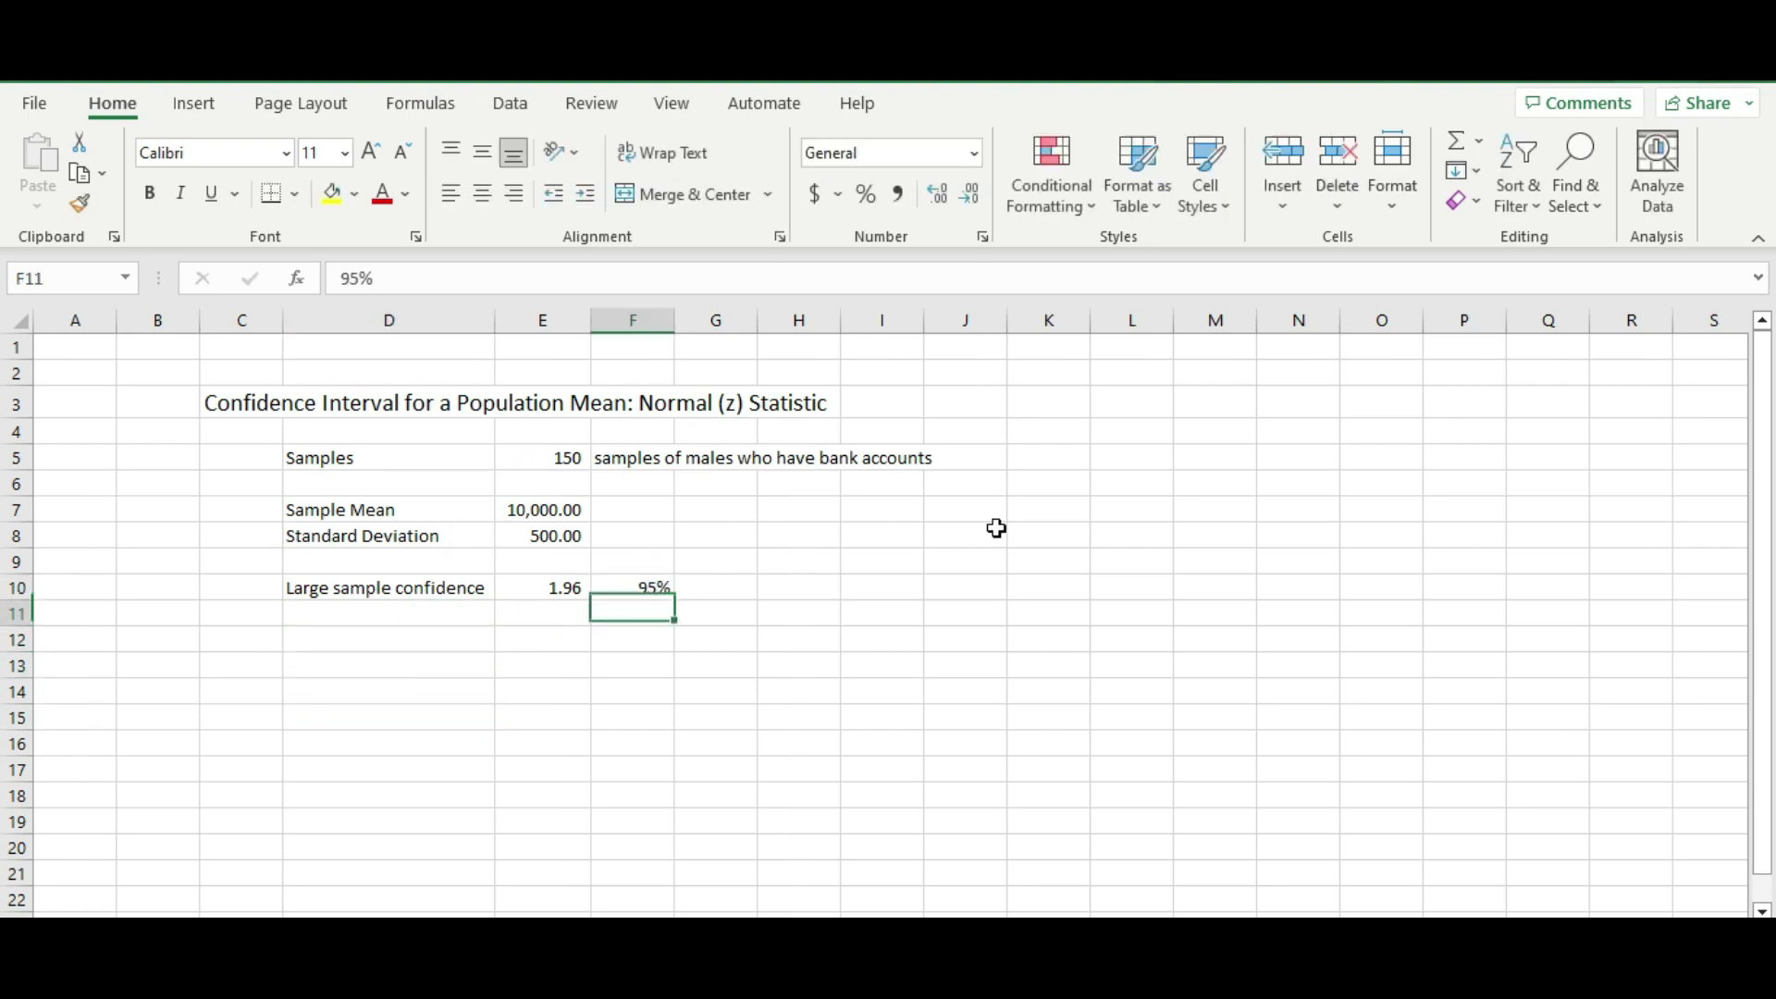
{"action": "key", "text": "Up"}
{"action": "key", "text": "Left"}
{"action": "key", "text": "Up"}
{"action": "key", "text": "Up"}
{"action": "key", "text": "Up"}
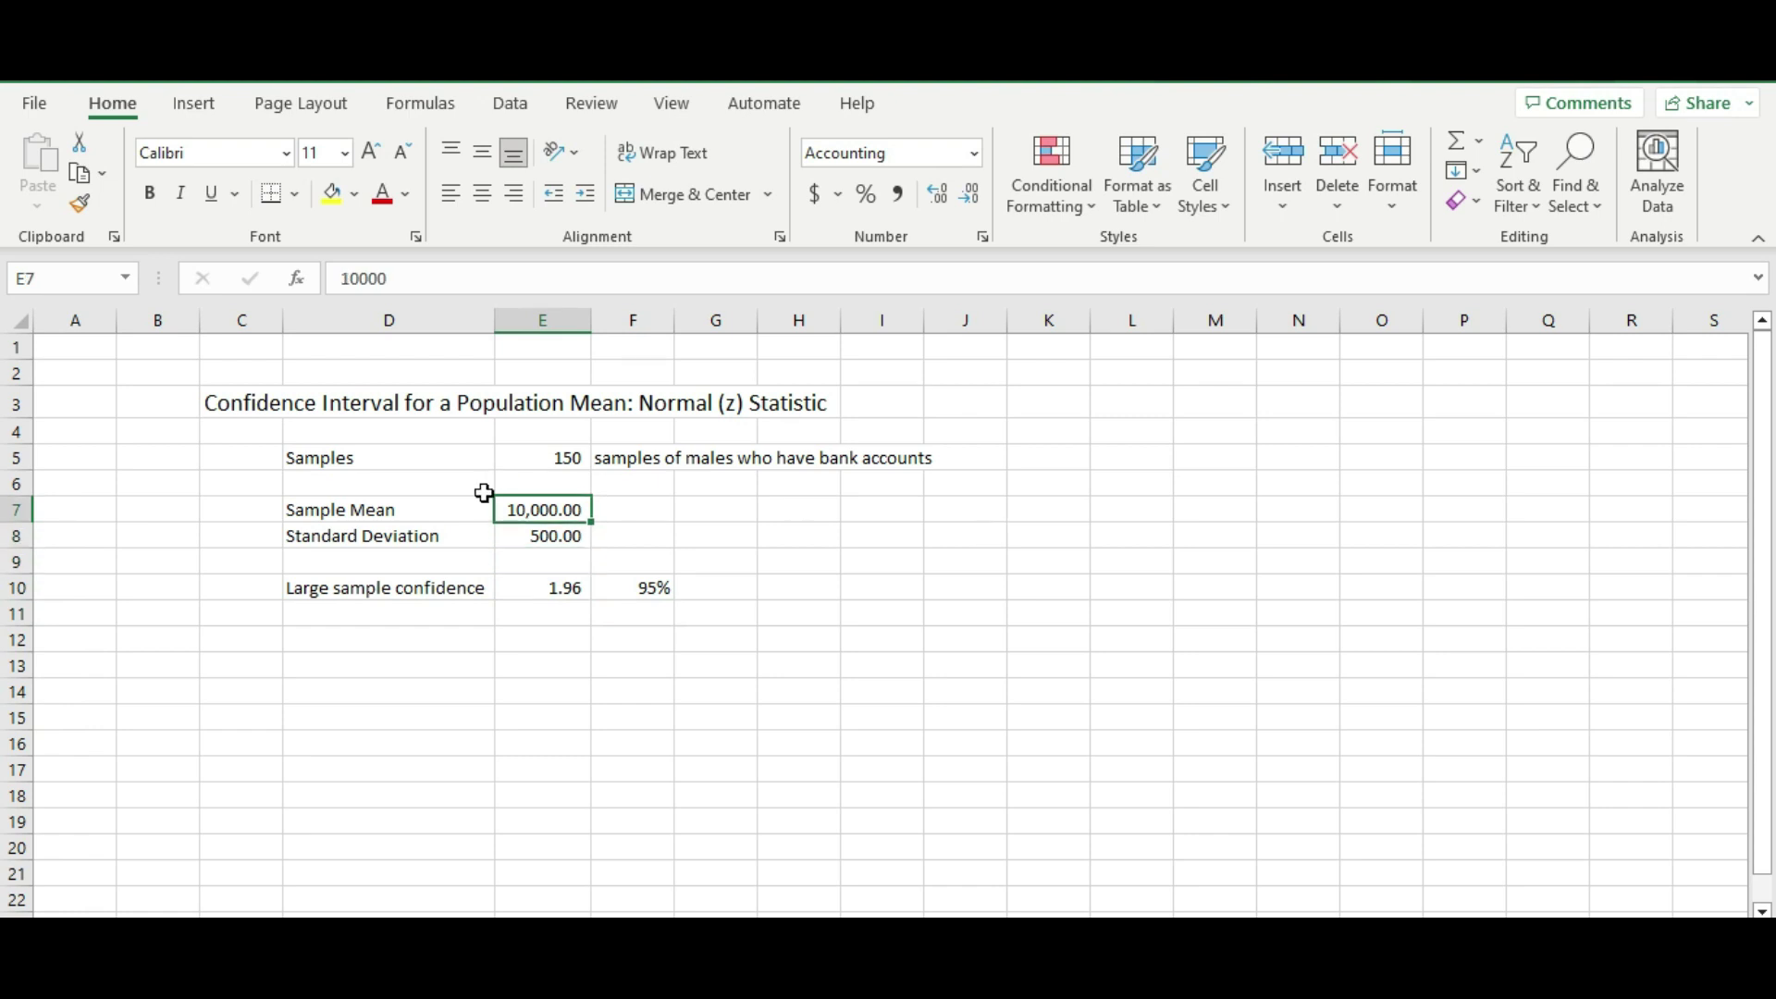
Step: Fill the four input values in E5, E7, E8 and E10 yellow
{"action": "left_click", "coordinate": [546, 459], "text": "ctrl"}
{"action": "left_click", "coordinate": [546, 535], "text": "ctrl"}
{"action": "left_click", "coordinate": [569, 589], "text": "ctrl"}
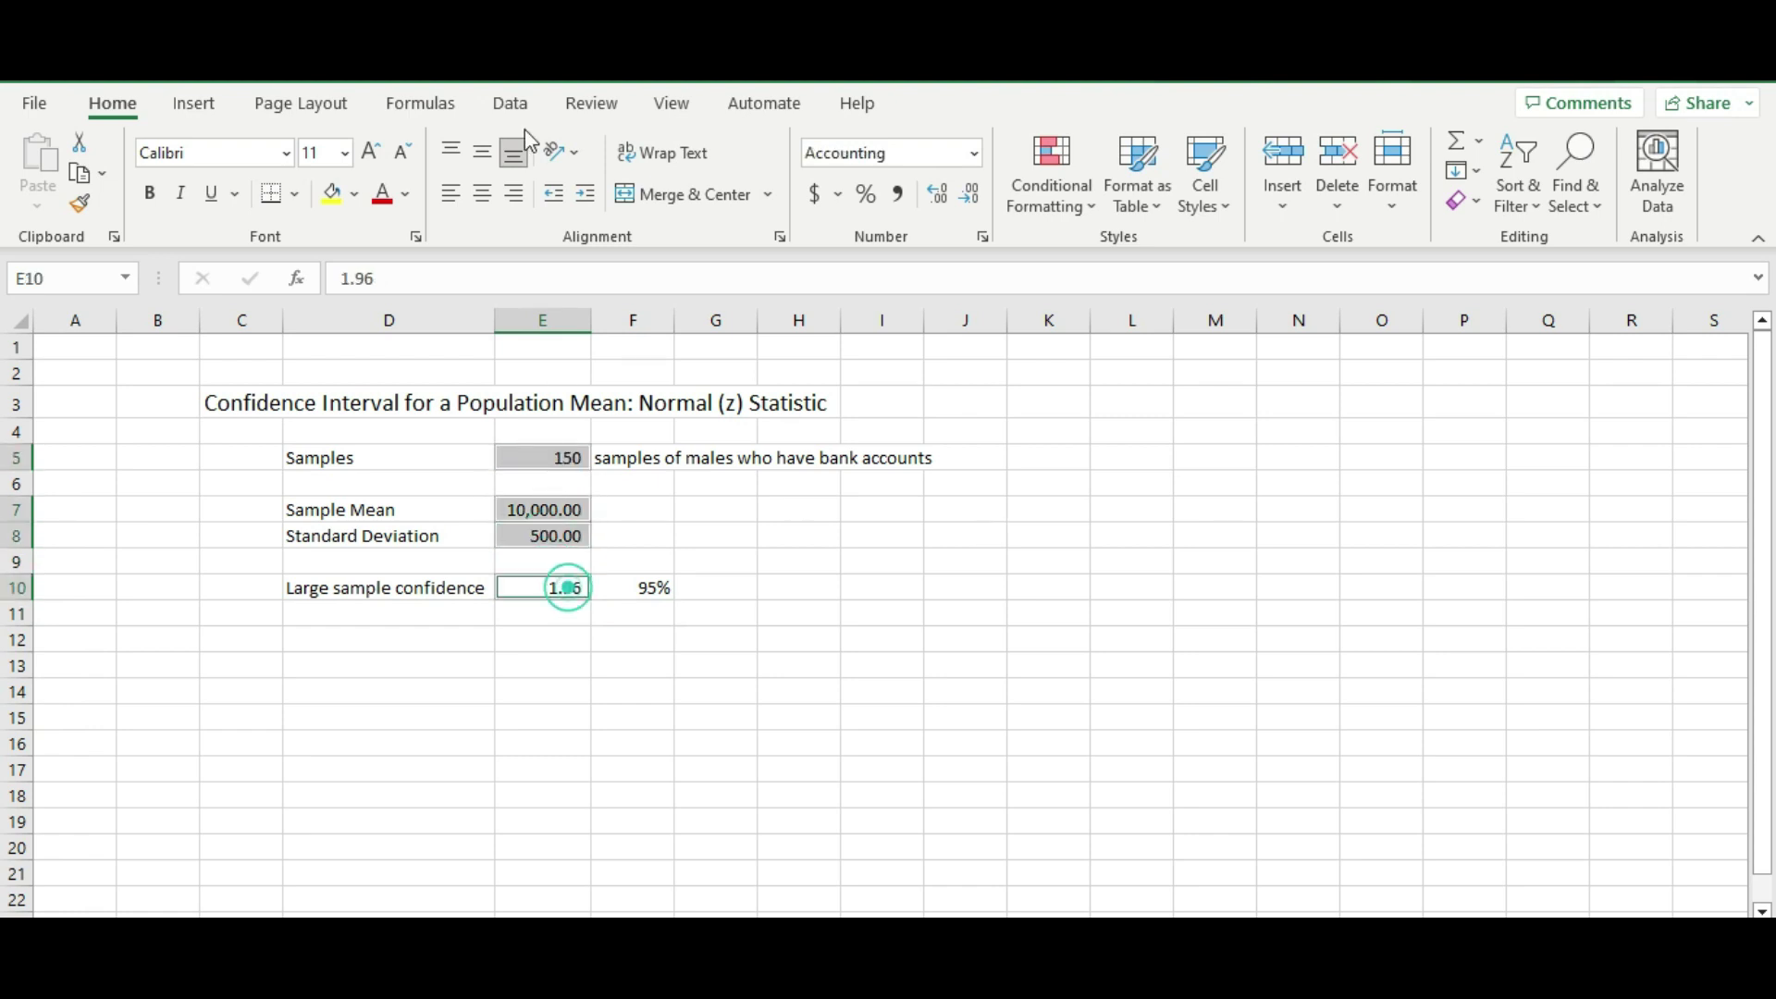
{"action": "left_click", "coordinate": [332, 193]}
{"action": "left_click", "coordinate": [331, 645]}
{"action": "left_click", "coordinate": [441, 707]}
{"action": "left_click", "coordinate": [337, 663]}
{"action": "left_click", "coordinate": [359, 694]}
{"action": "left_click", "coordinate": [361, 725]}
{"action": "left_click", "coordinate": [370, 692]}
{"action": "left_click", "coordinate": [364, 663]}
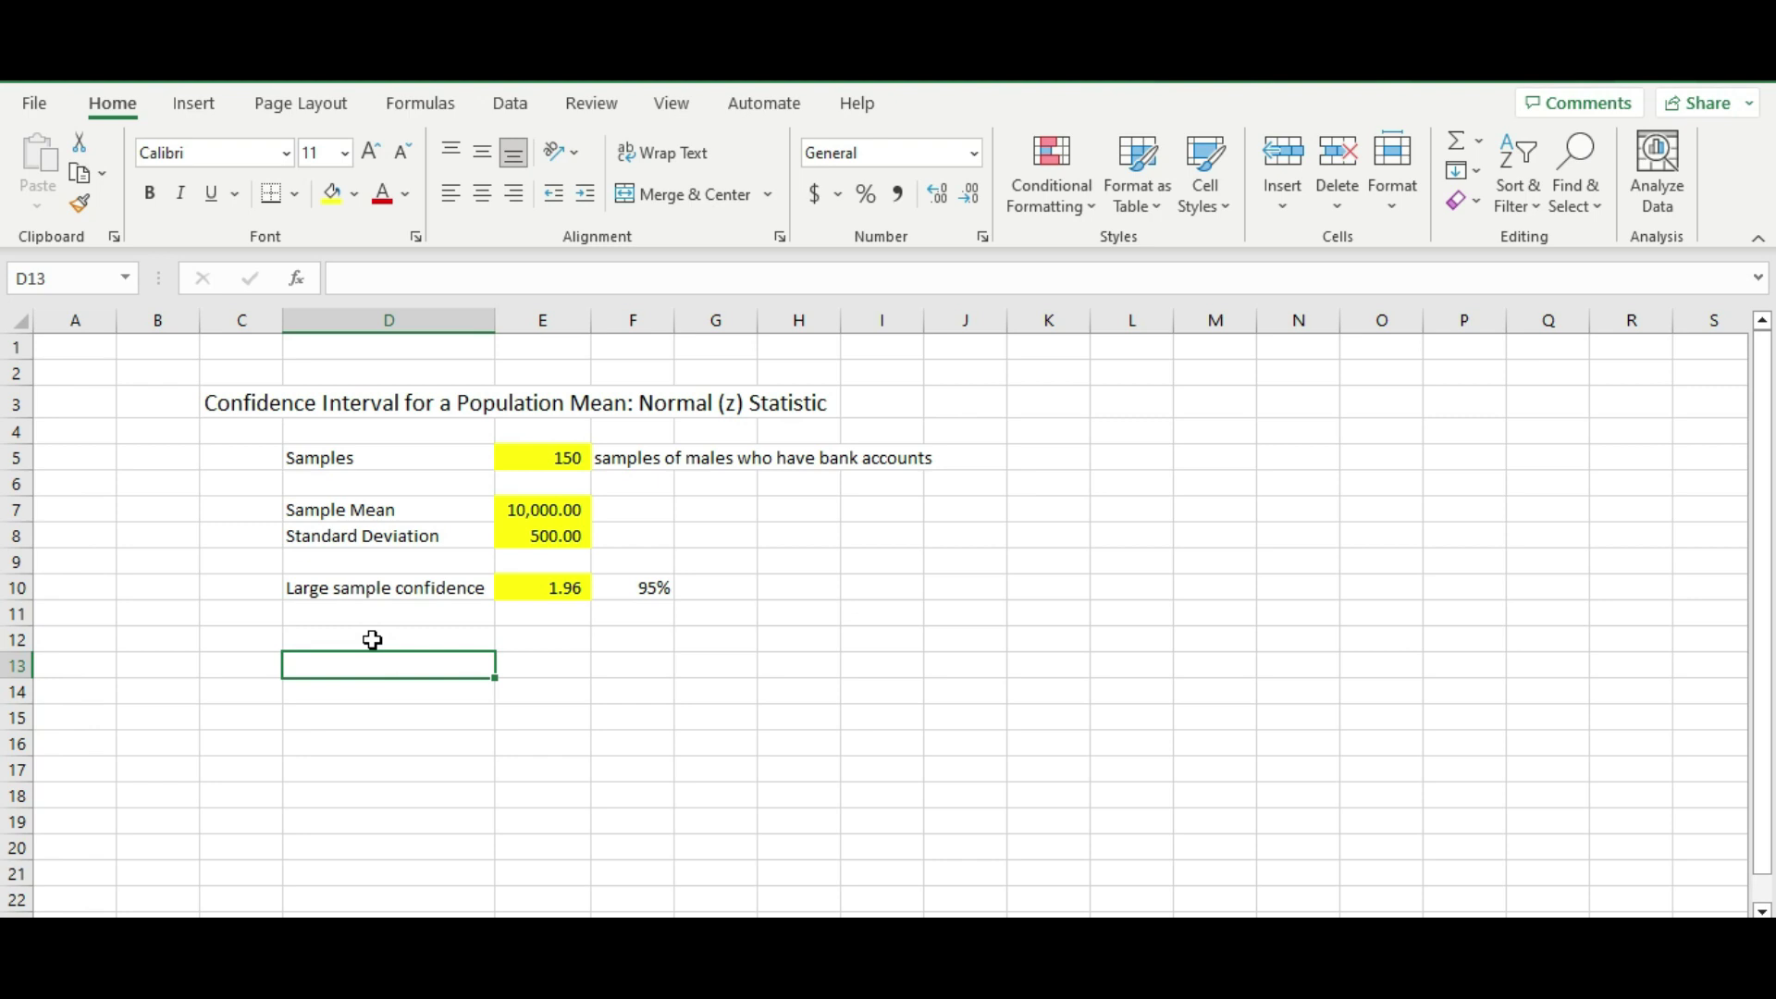
{"action": "left_click", "coordinate": [634, 642]}
{"action": "left_click", "coordinate": [484, 635]}
{"action": "left_click", "coordinate": [500, 672]}
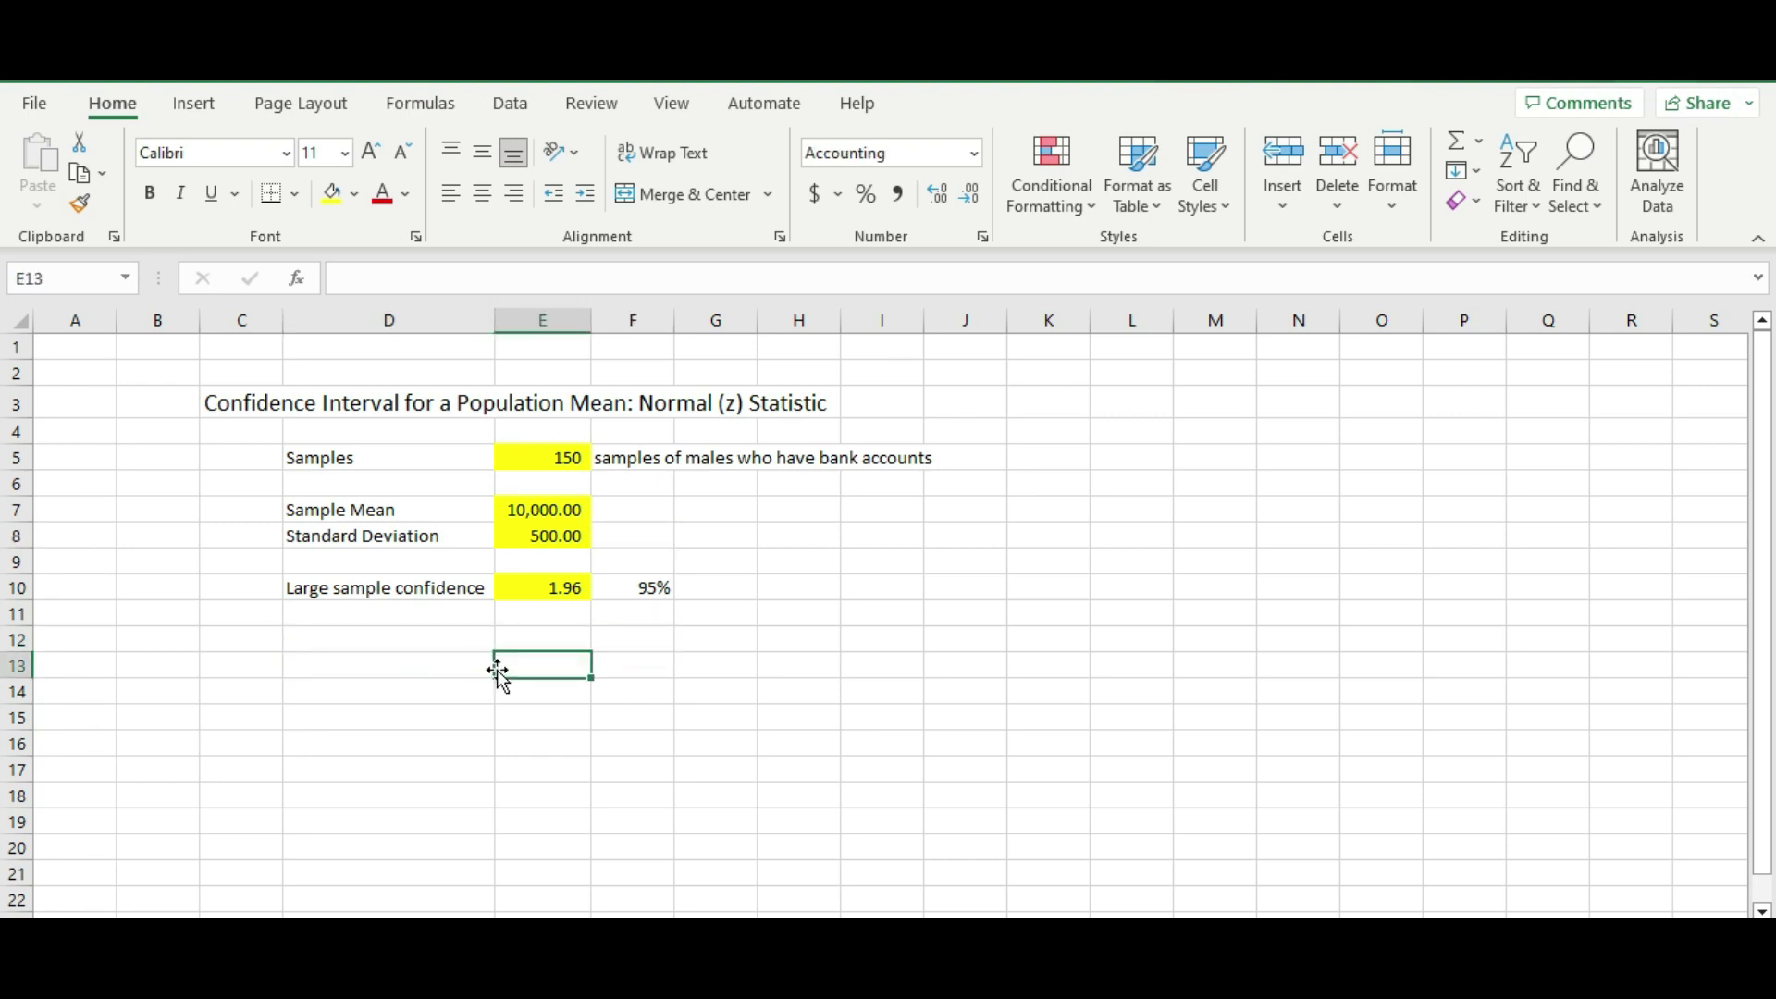
Step: Move the Standard Deviation label and value from row 8 into row 6 with Insert Cut Cells
{"action": "left_click_drag", "start_coordinate": [400, 539], "coordinate": [524, 548]}
{"action": "key", "text": "ctrl+c"}
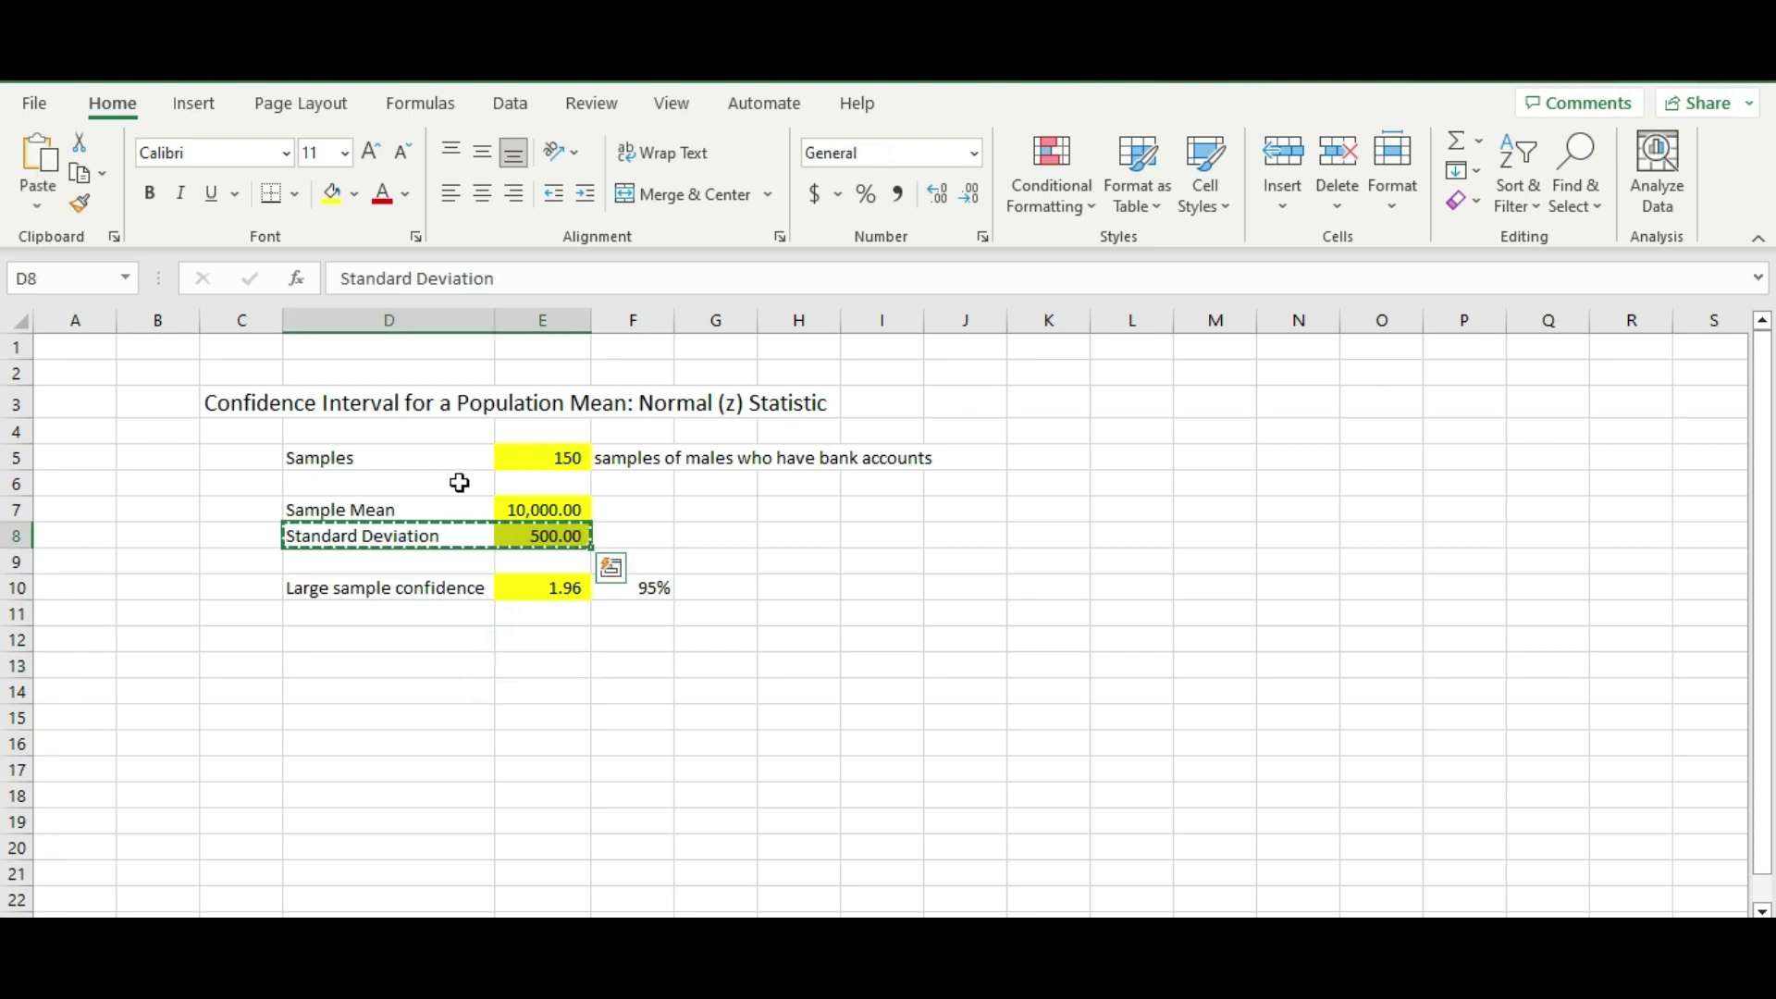
{"action": "left_click", "coordinate": [396, 484]}
{"action": "right_click", "coordinate": [398, 483]}
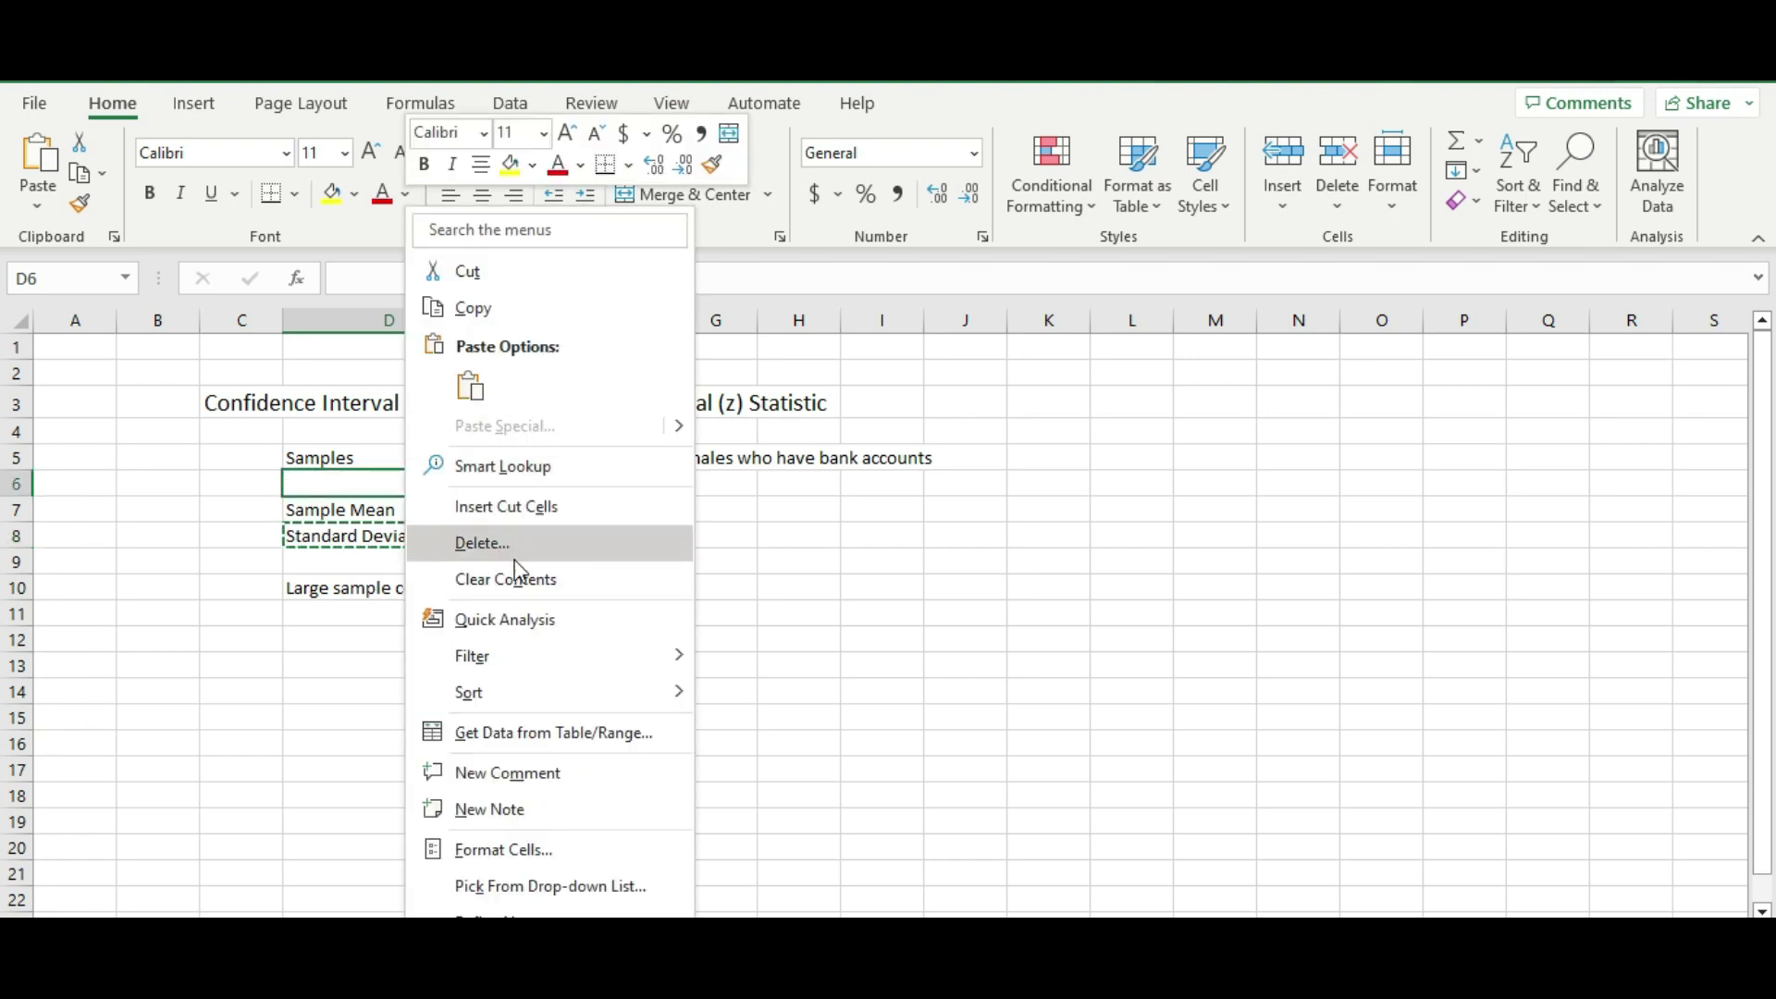
{"action": "key", "text": "Escape"}
{"action": "left_click", "coordinate": [375, 537]}
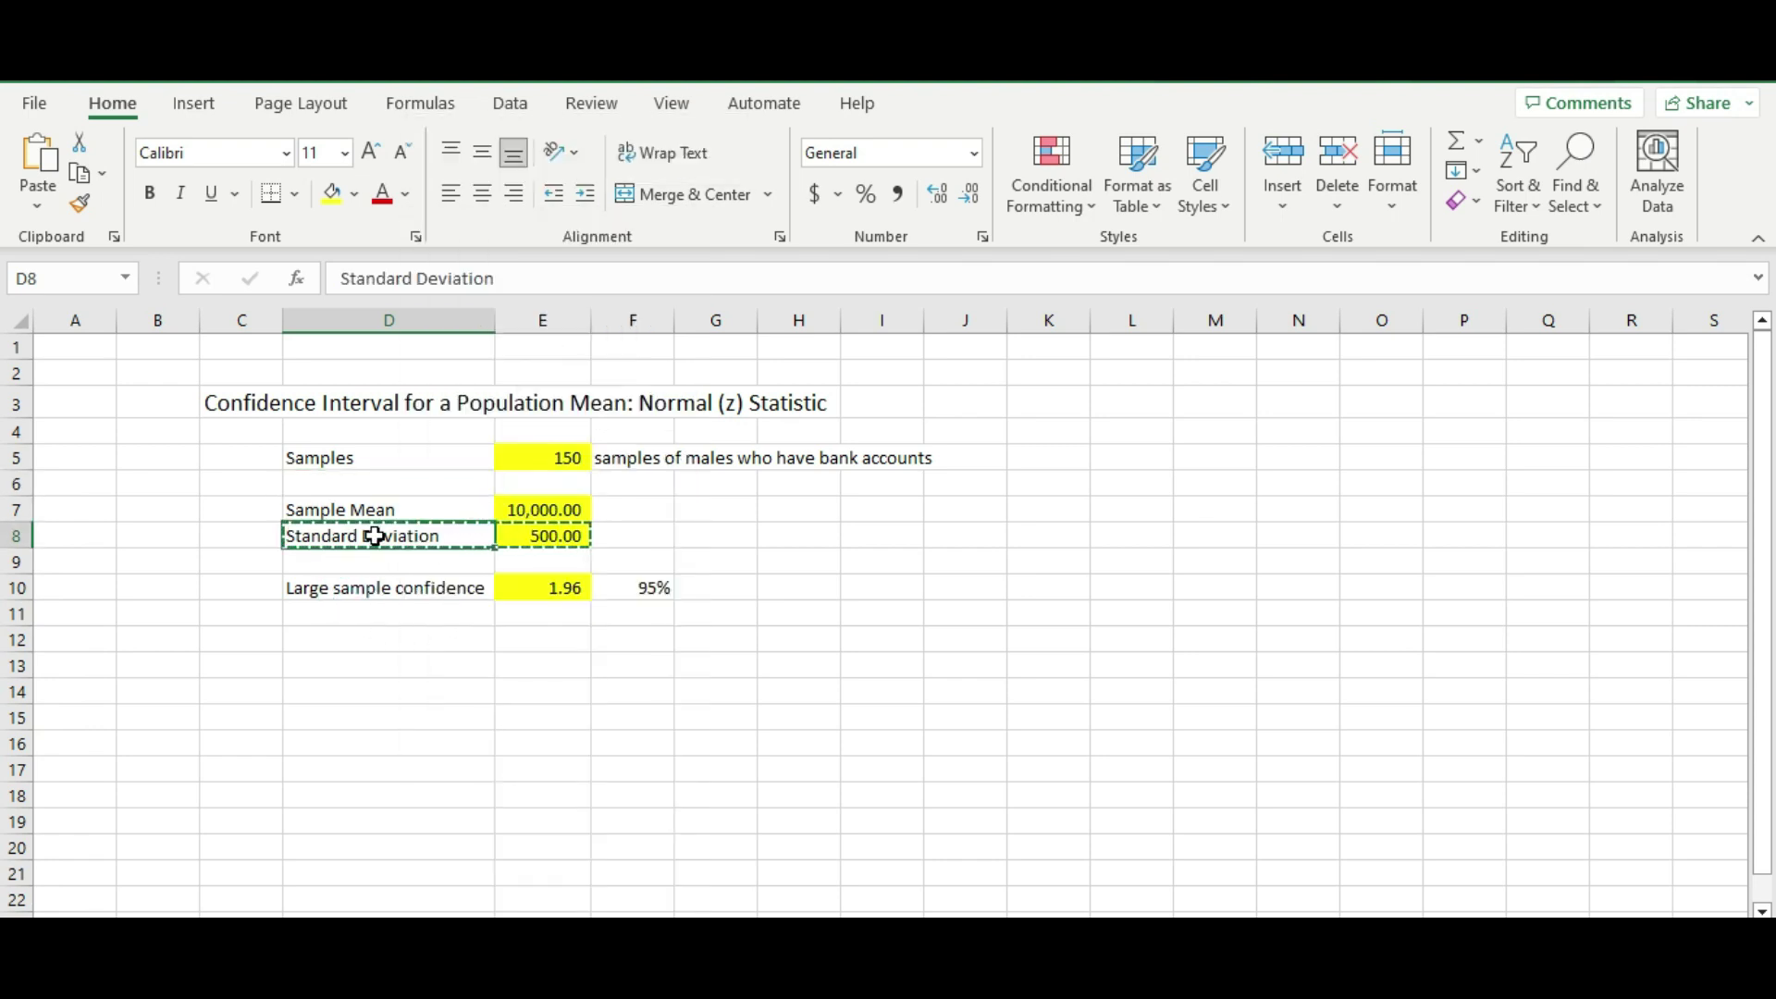
{"action": "left_click_drag", "start_coordinate": [347, 534], "coordinate": [536, 542]}
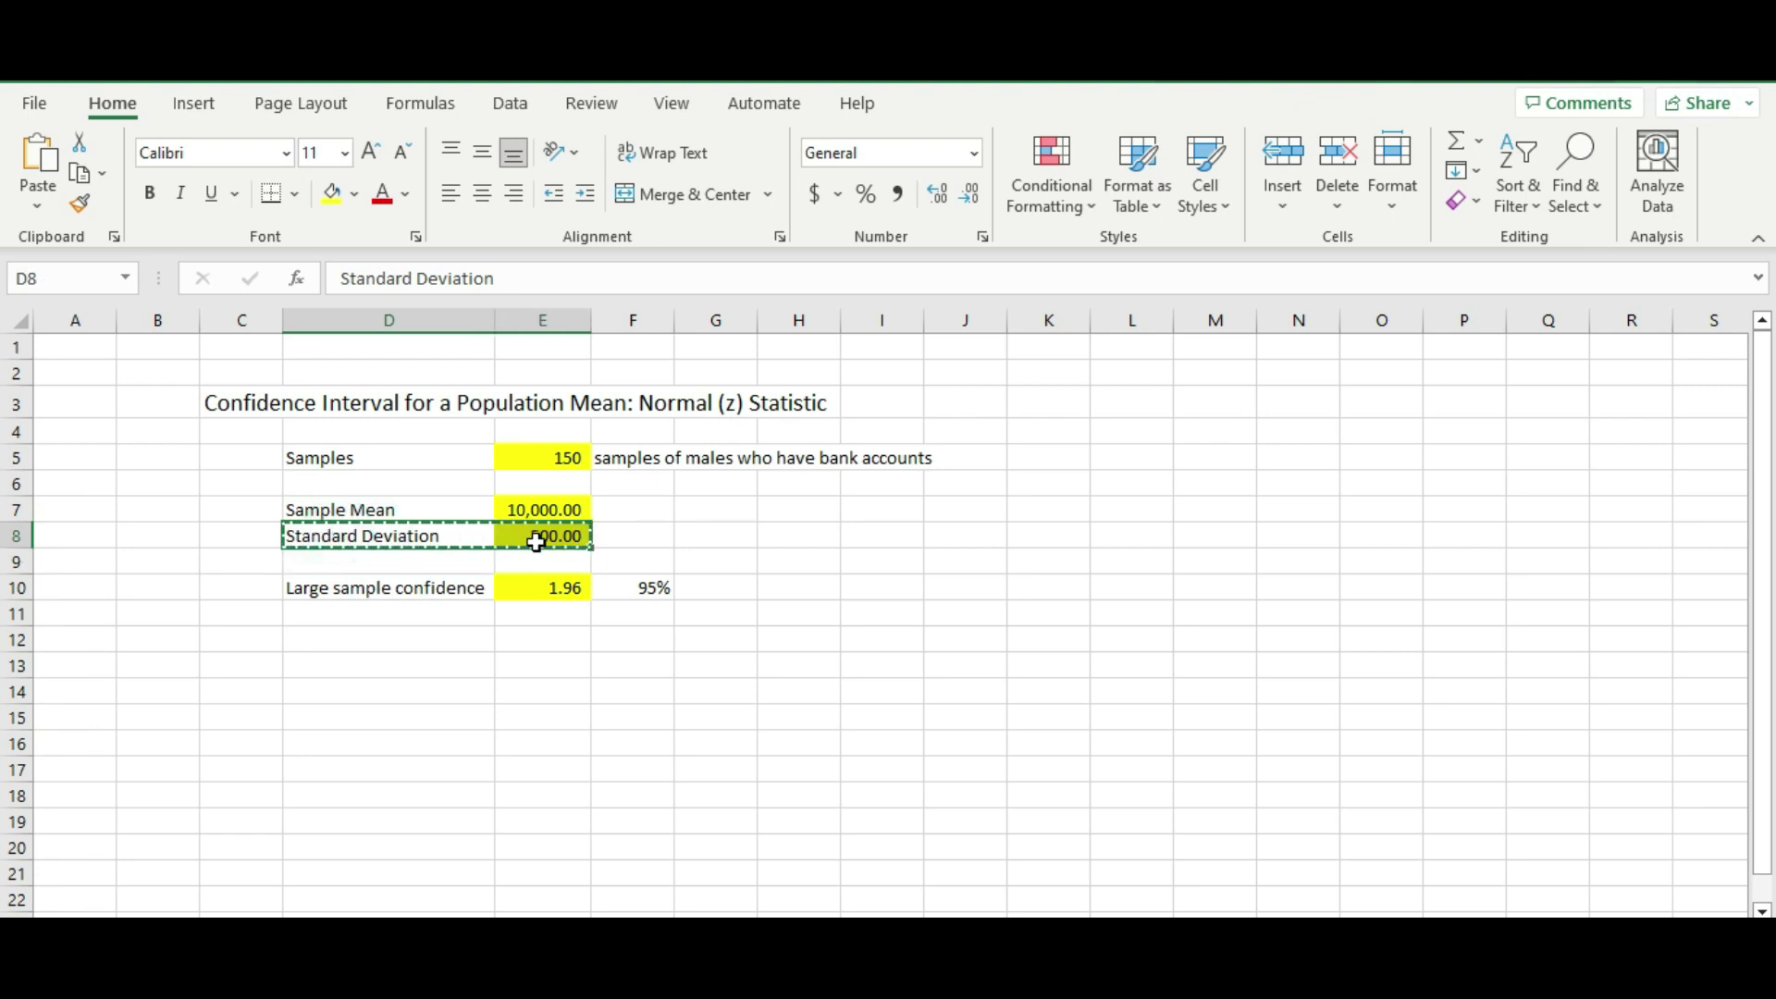
{"action": "left_click", "coordinate": [409, 482]}
{"action": "right_click", "coordinate": [409, 482]}
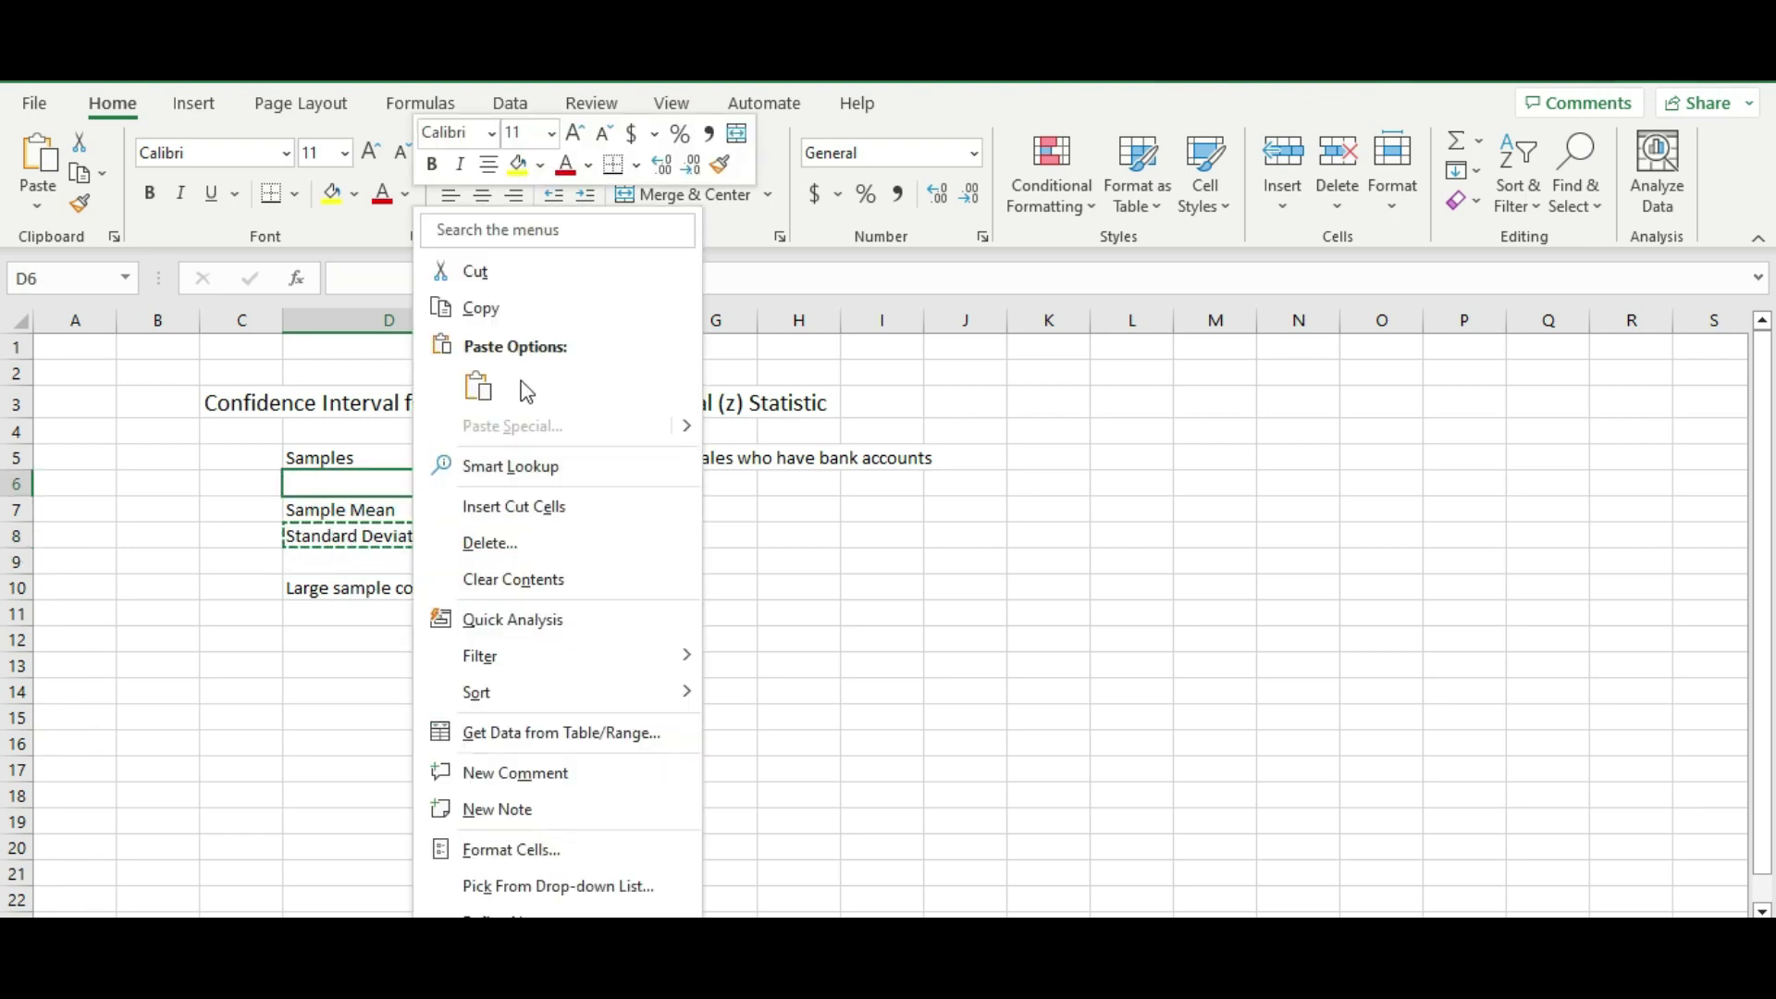
{"action": "left_click", "coordinate": [514, 506]}
Step: Verify Standard Deviation 500 now sits in row 6 and Sample Mean 10000 in row 8
{"action": "left_click", "coordinate": [520, 537]}
{"action": "left_click", "coordinate": [444, 504]}
{"action": "left_click", "coordinate": [471, 480]}
{"action": "left_click", "coordinate": [534, 483]}
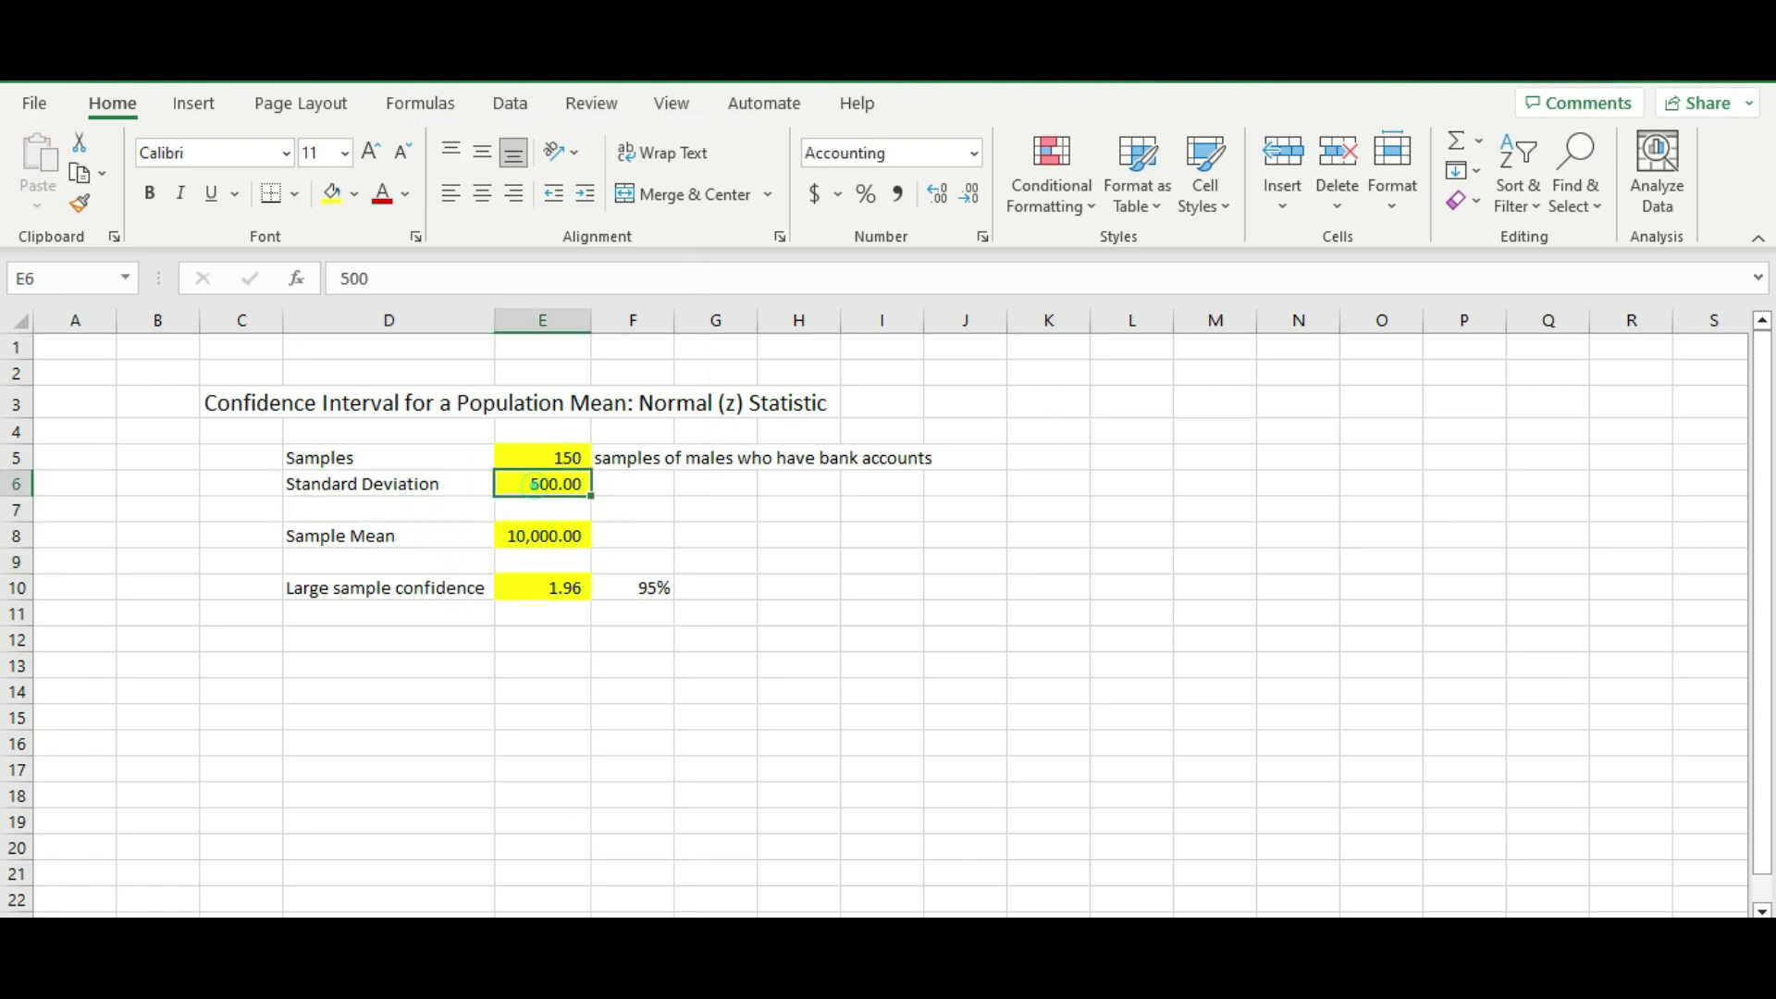
{"action": "left_click", "coordinate": [539, 536]}
{"action": "left_click", "coordinate": [361, 535]}
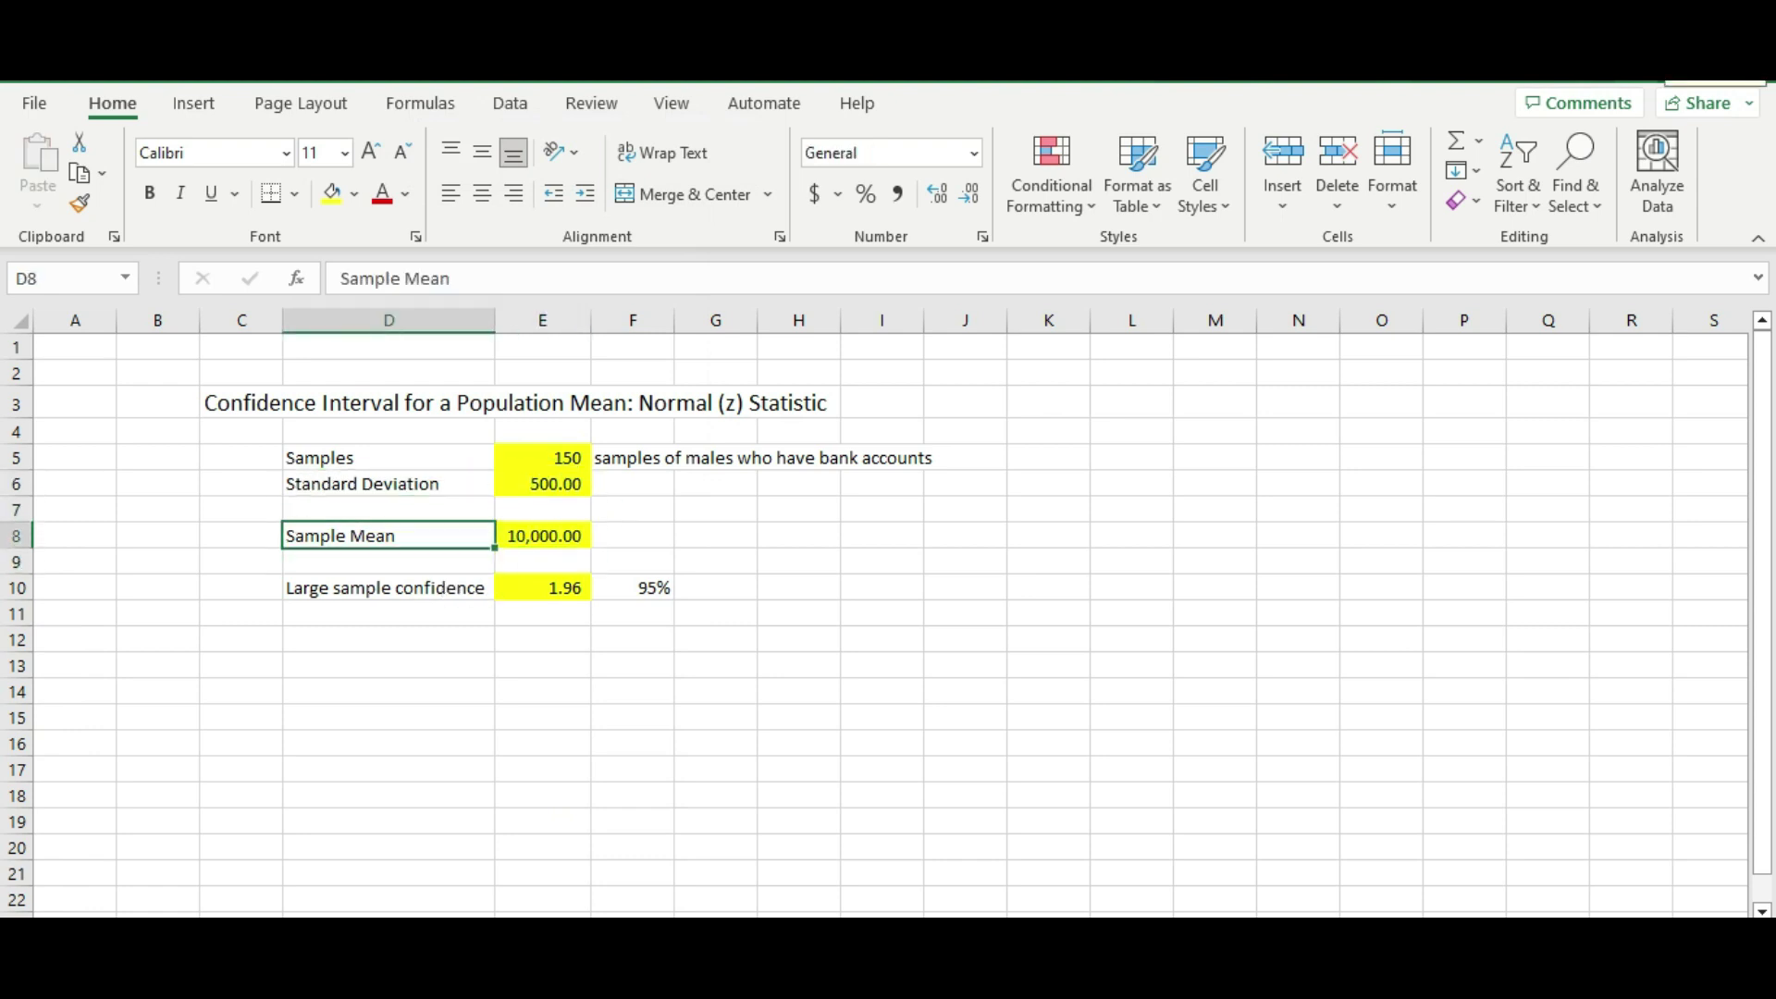
{"action": "left_click", "coordinate": [543, 535]}
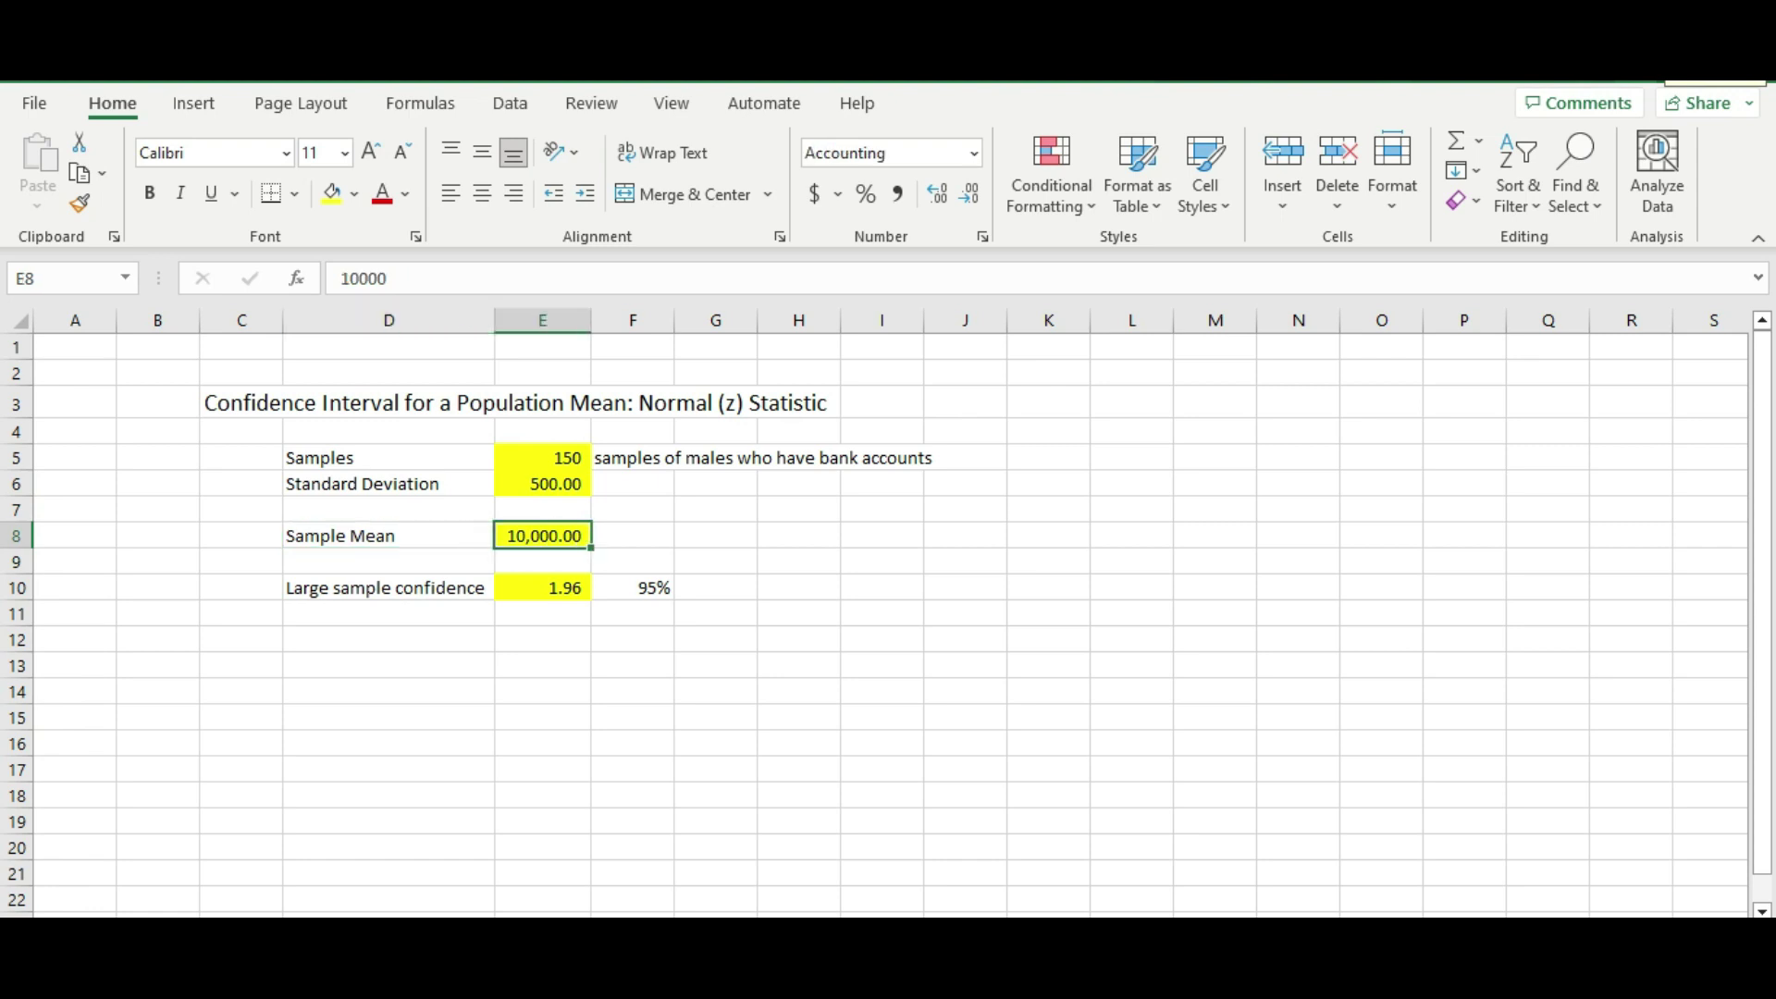
{"action": "left_click", "coordinate": [370, 536]}
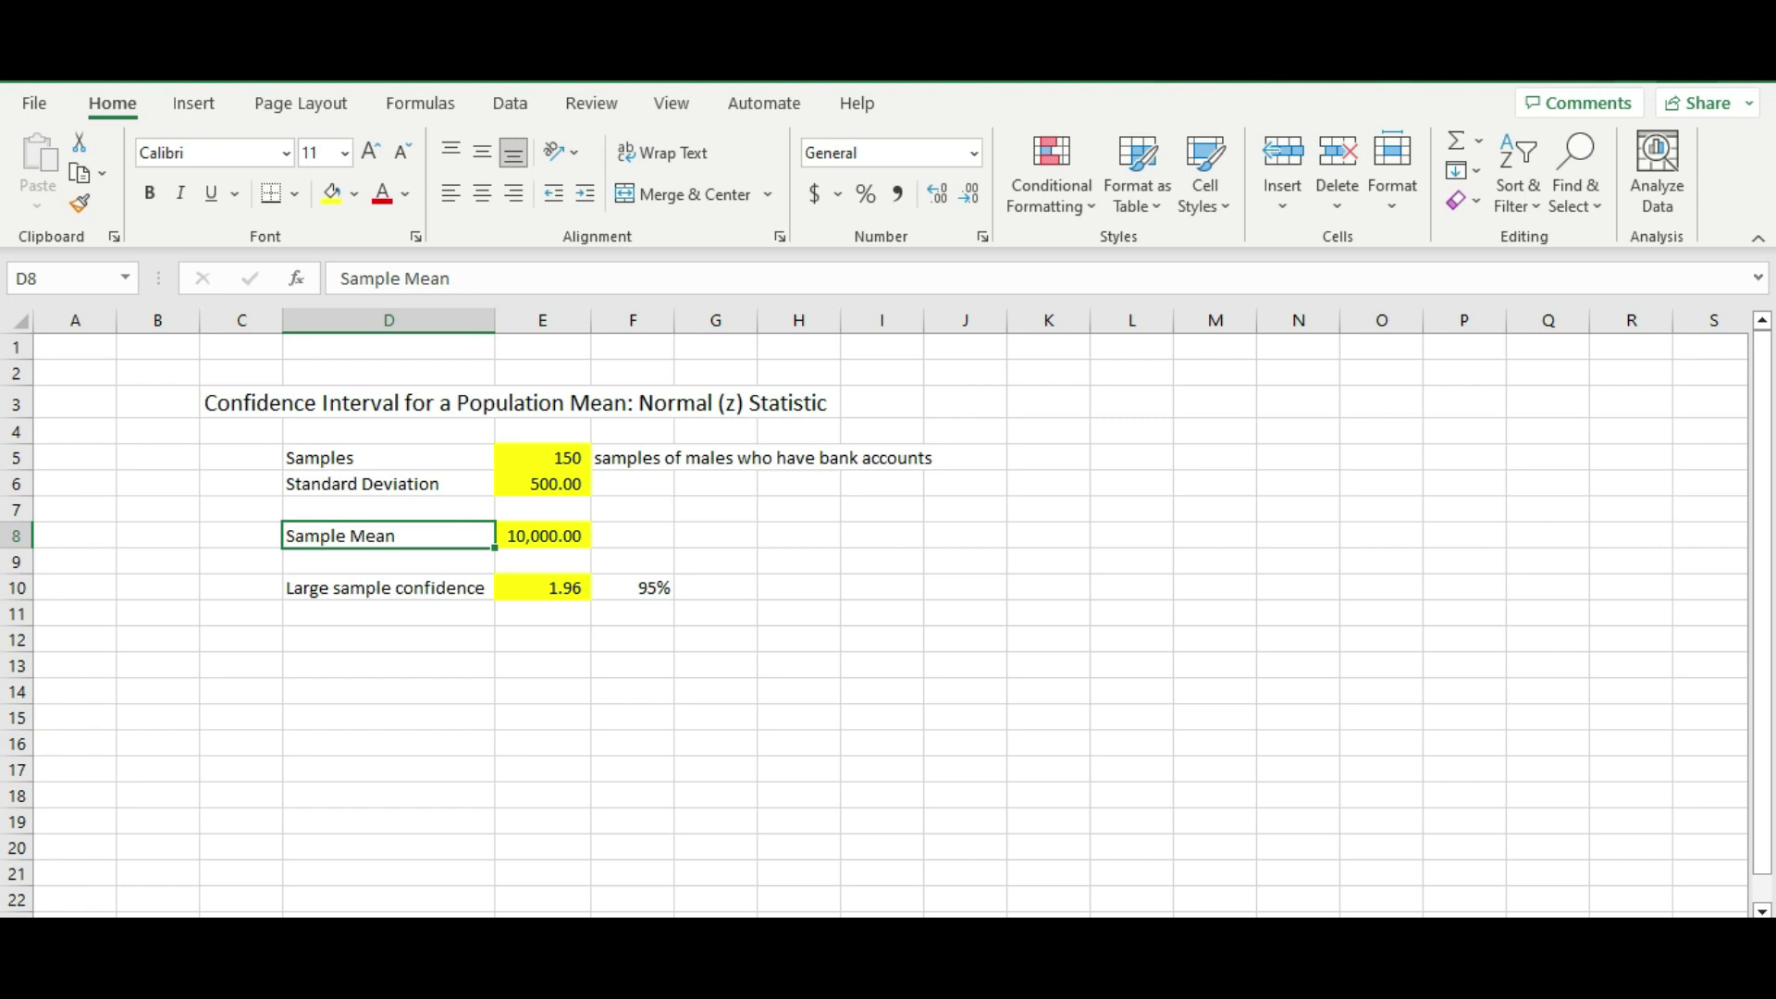
{"action": "left_click", "coordinate": [388, 639]}
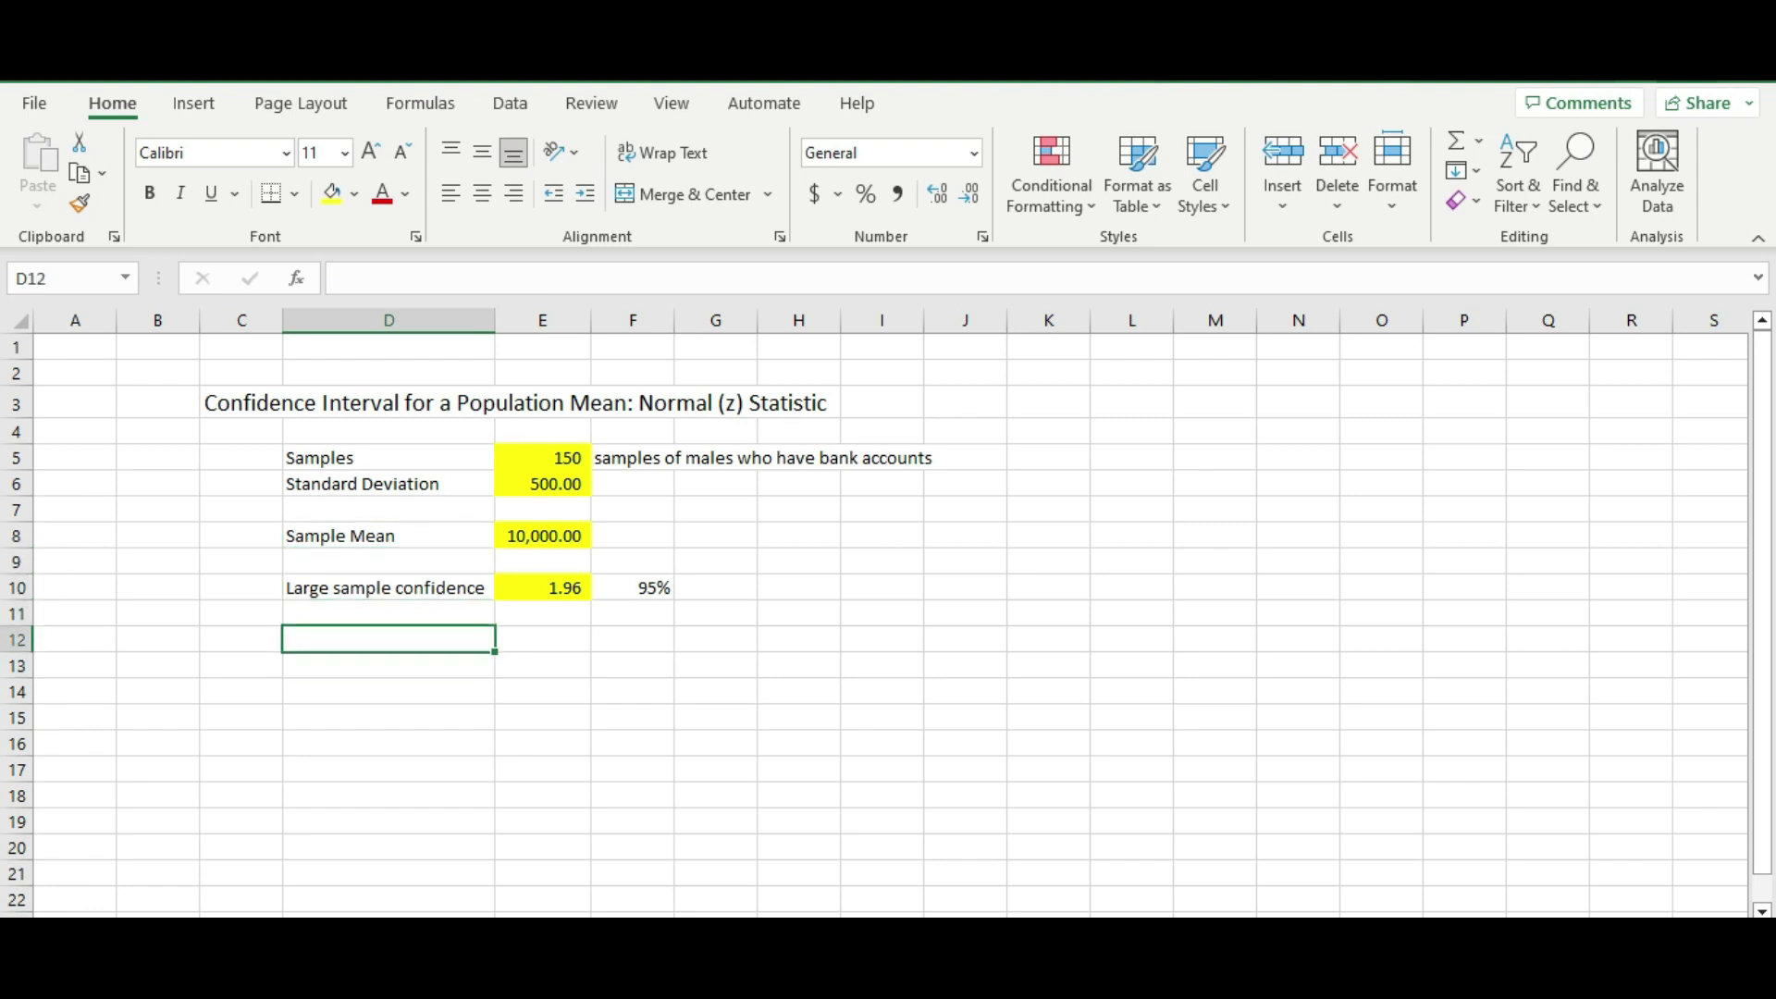
Step: Label D12 'Confidence Interval'
{"action": "type", "text": "OCnfide"}
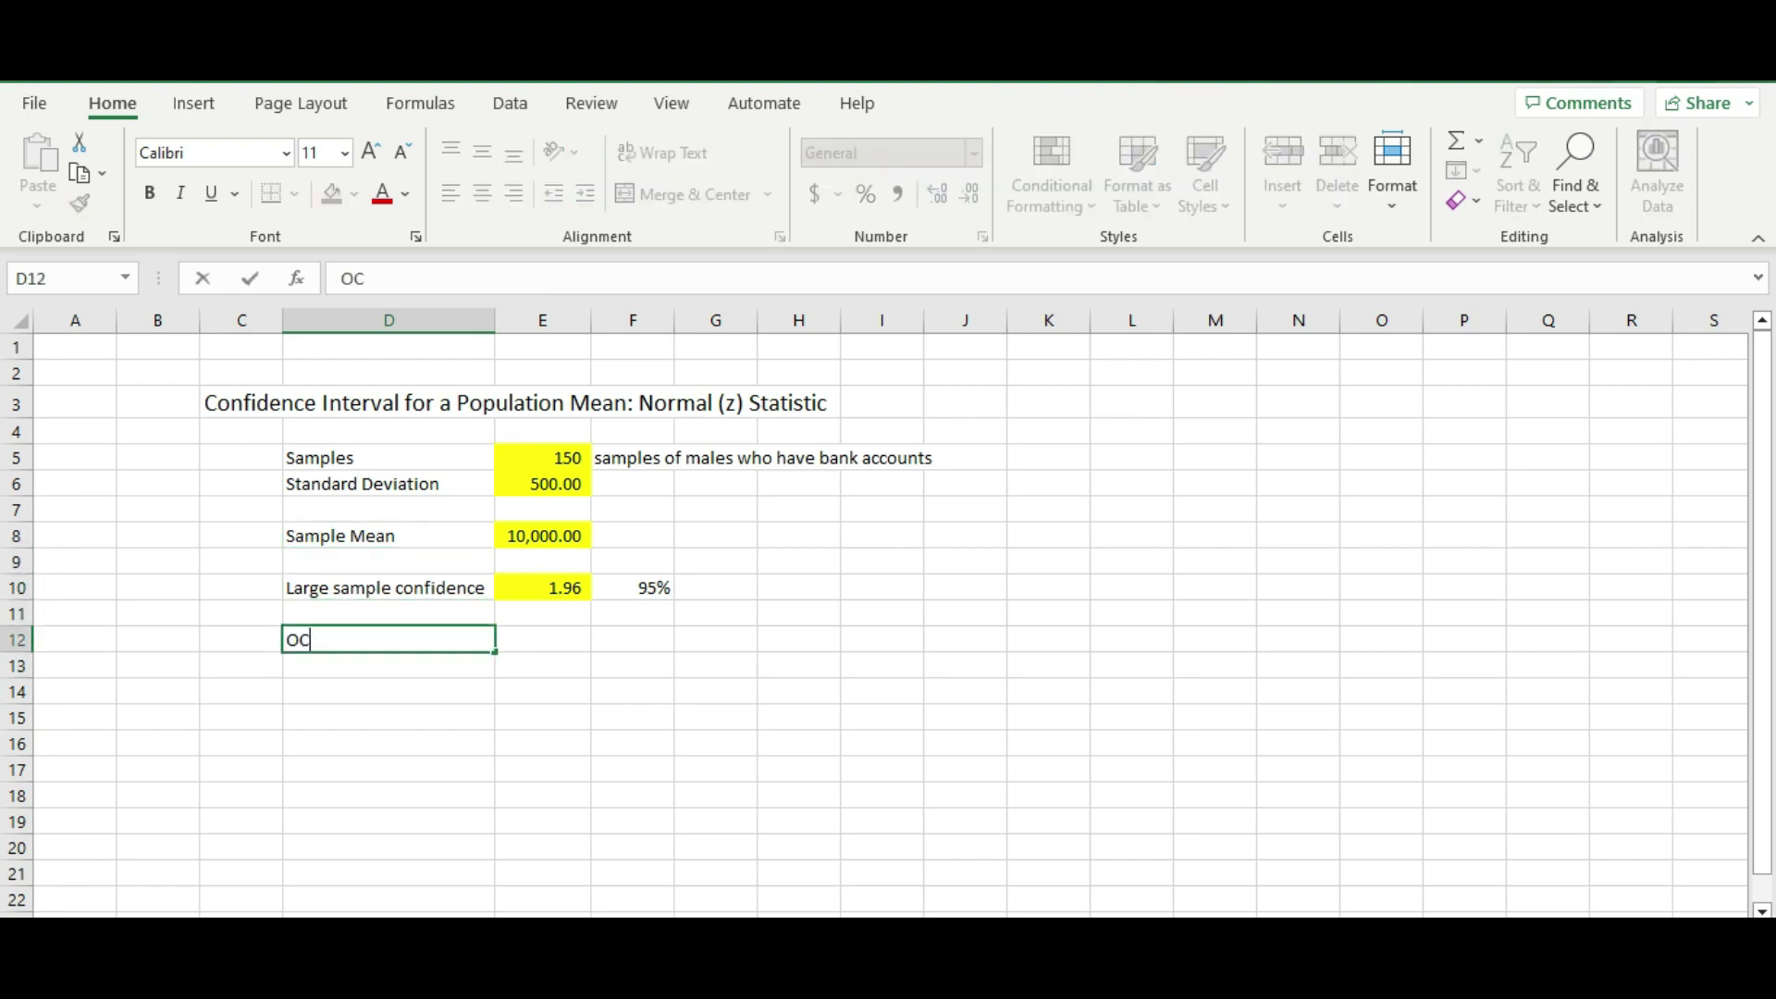
{"action": "key", "text": "BackSpace"}
{"action": "key", "text": "BackSpace"}
{"action": "key", "text": "BackSpace"}
{"action": "key", "text": "BackSpace"}
{"action": "key", "text": "BackSpace"}
{"action": "key", "text": "BackSpace"}
{"action": "key", "text": "BackSpace"}
{"action": "type", "text": "Conn"}
{"action": "key", "text": "BackSpace"}
{"action": "key", "text": "BackSpace"}
{"action": "key", "text": "BackSpace"}
{"action": "type", "text": "onfidence"}
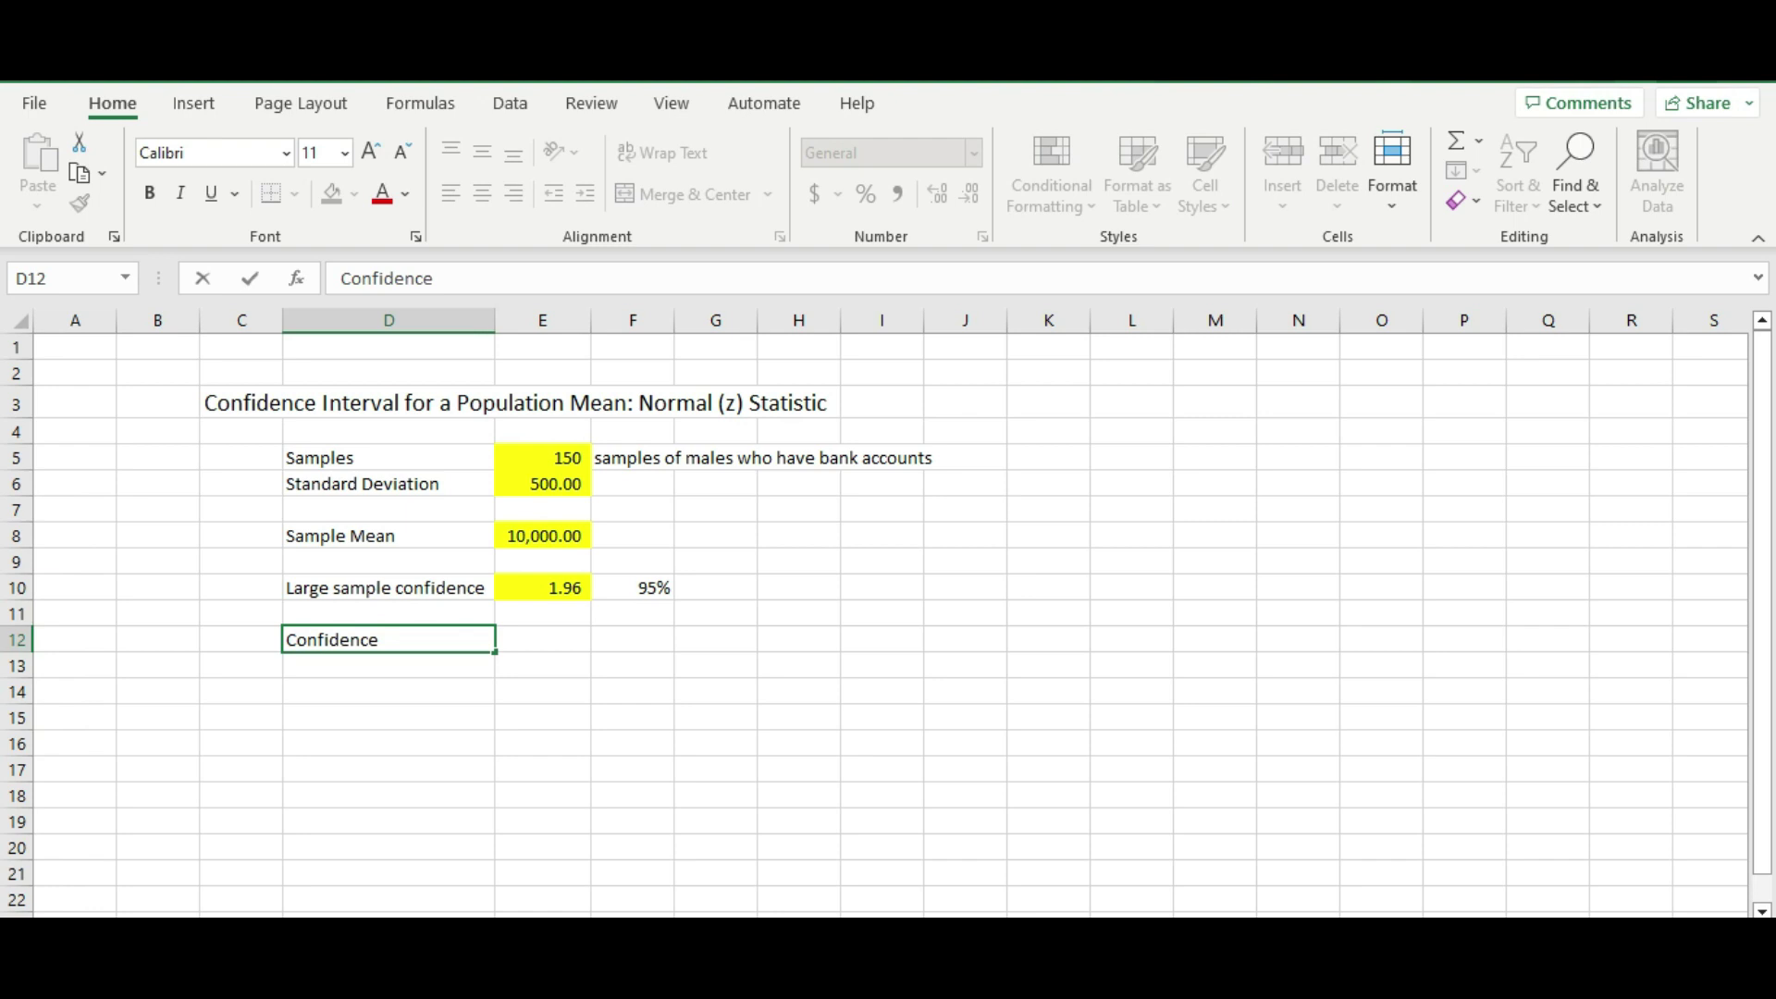
{"action": "type", "text": " Interna"}
{"action": "key", "text": "BackSpace"}
{"action": "key", "text": "BackSpace"}
{"action": "type", "text": "val"}
{"action": "key", "text": "Return"}
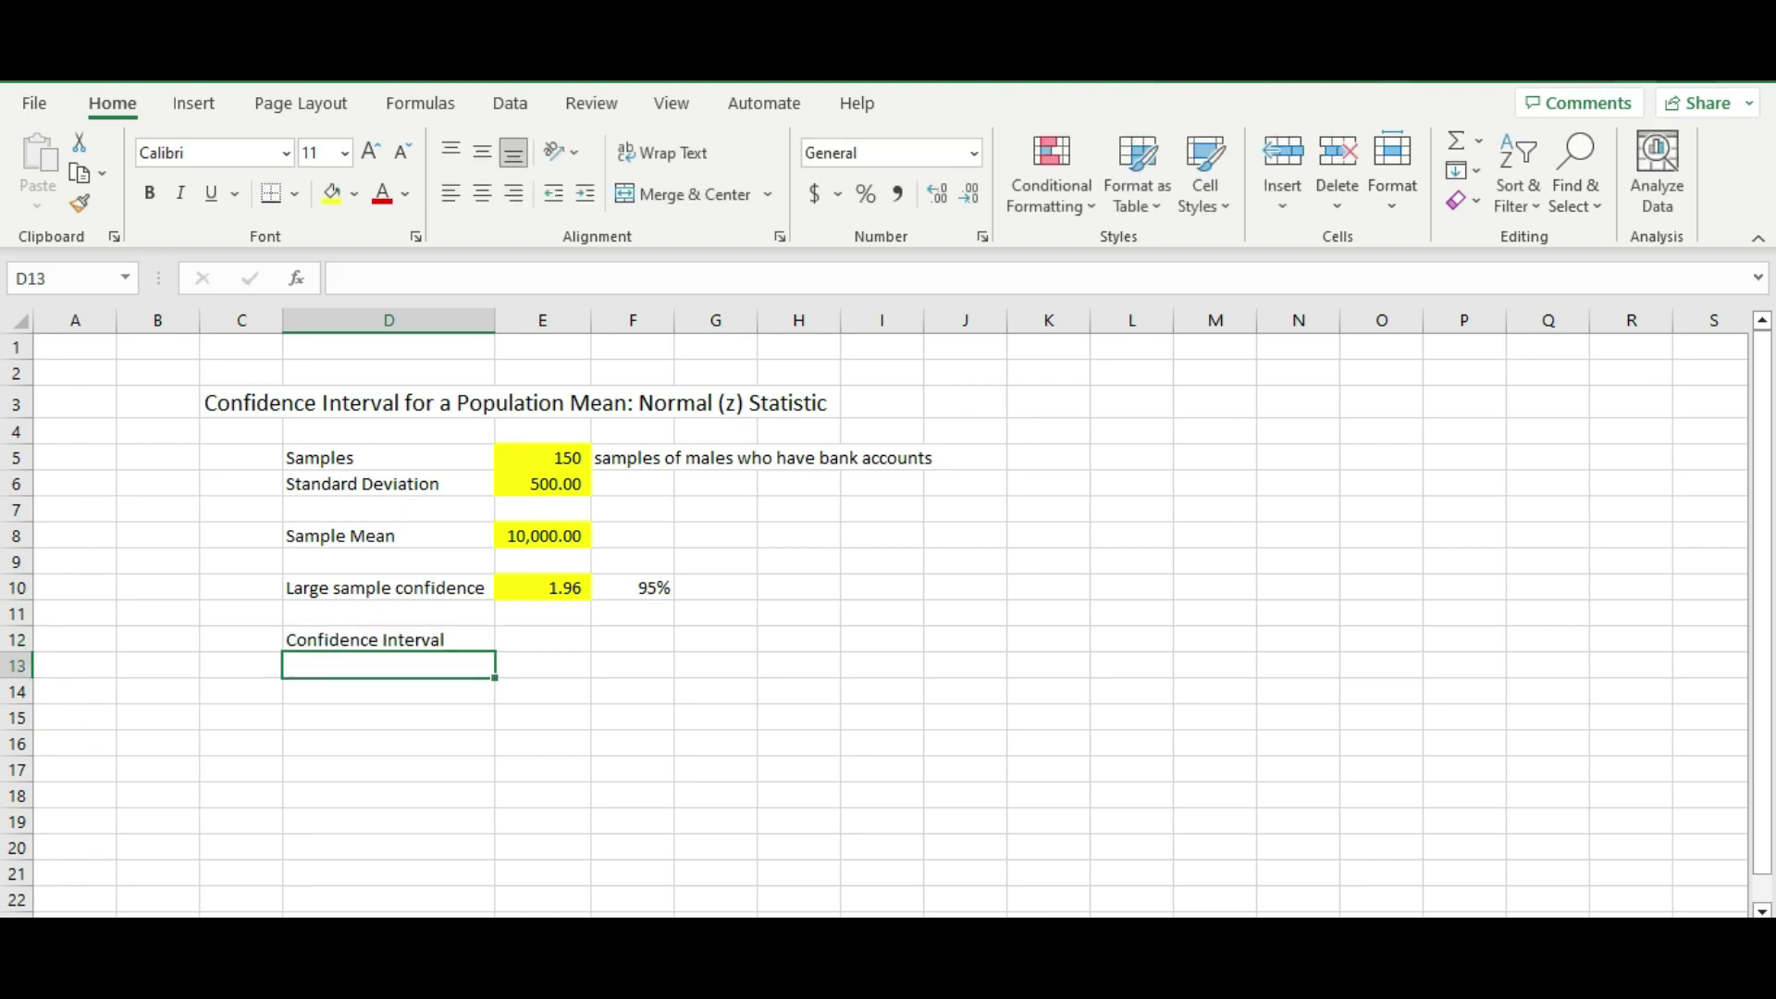
Step: Enter =E10(E6/SQRT(E5)) in E12, which returns #REF!
{"action": "left_click", "coordinate": [543, 639]}
{"action": "type", "text": "="}
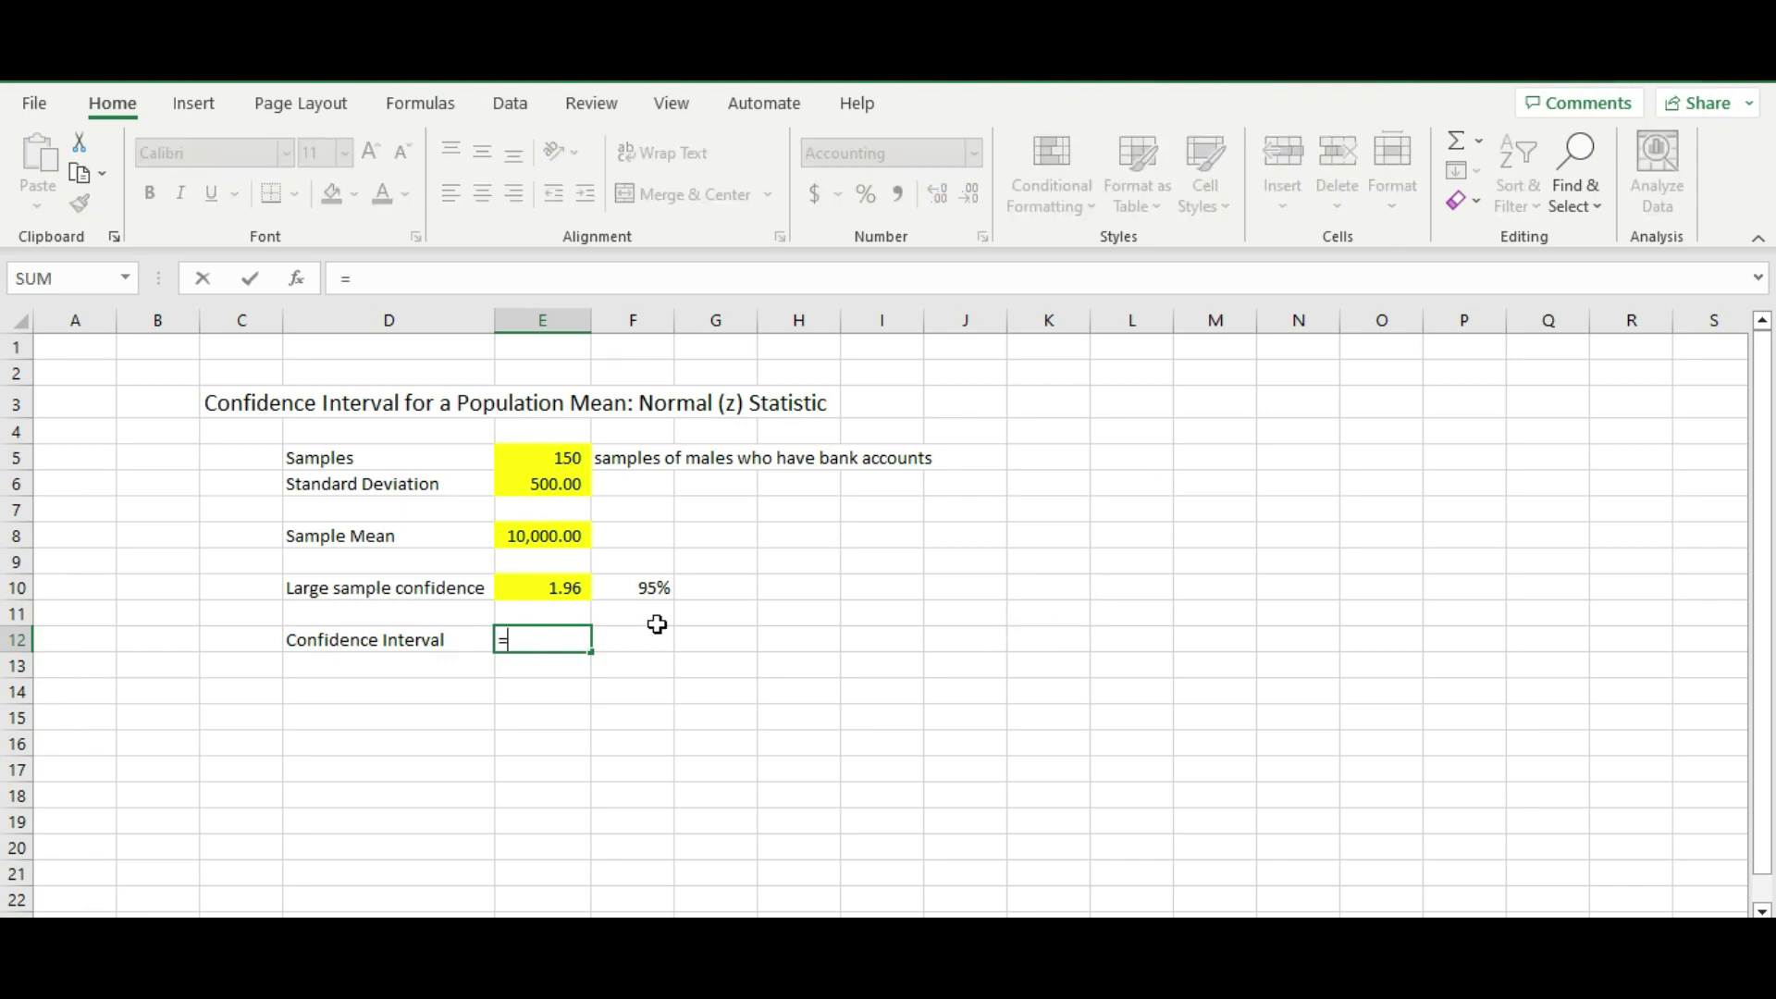
{"action": "left_click", "coordinate": [567, 588]}
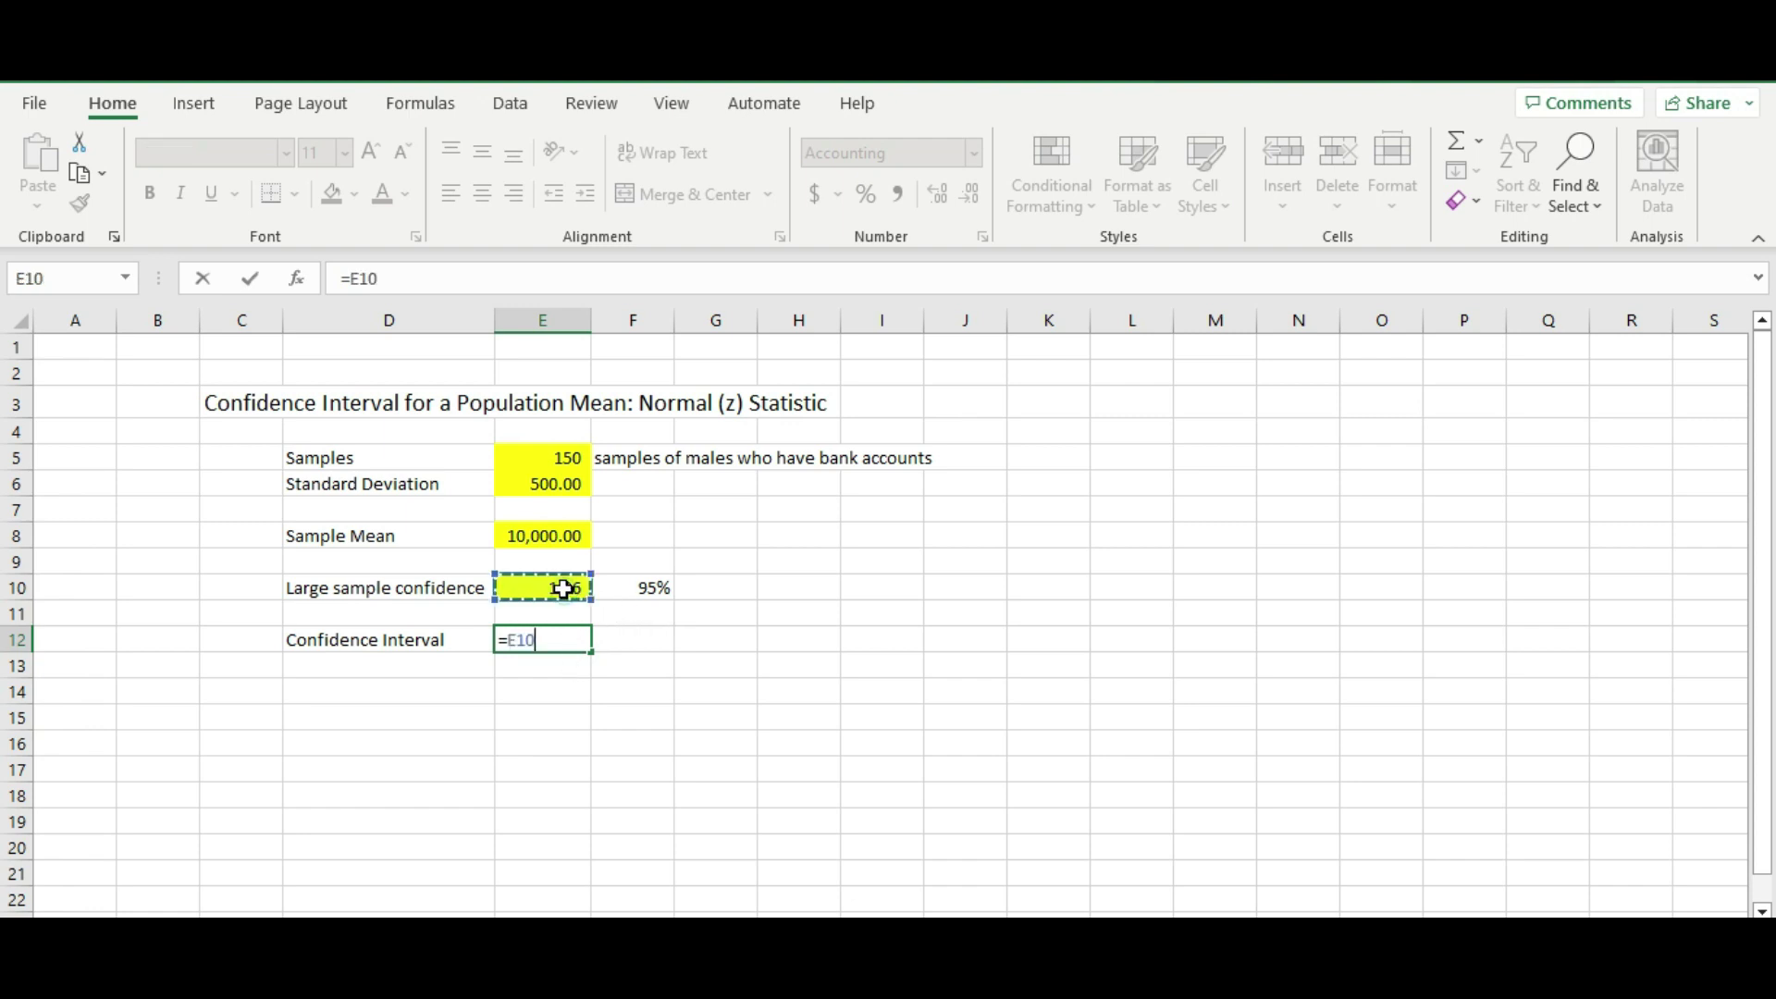
{"action": "type", "text": "("}
{"action": "left_click", "coordinate": [562, 487]}
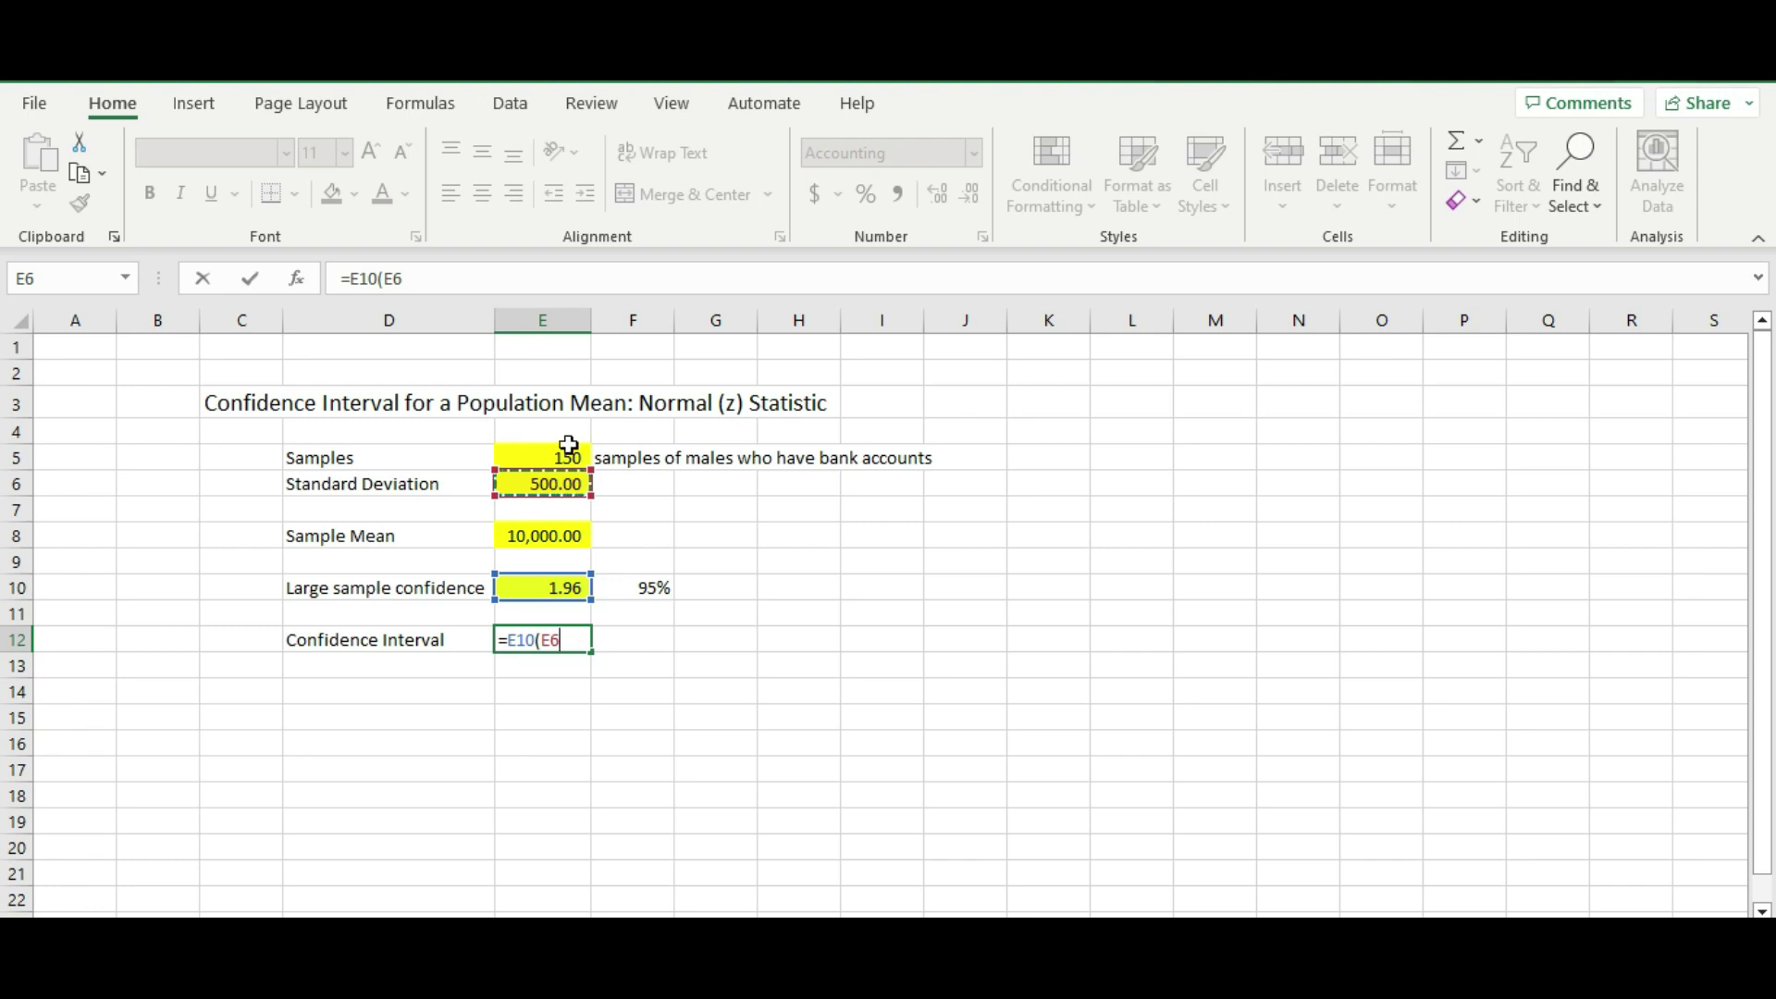
{"action": "type", "text": "/"}
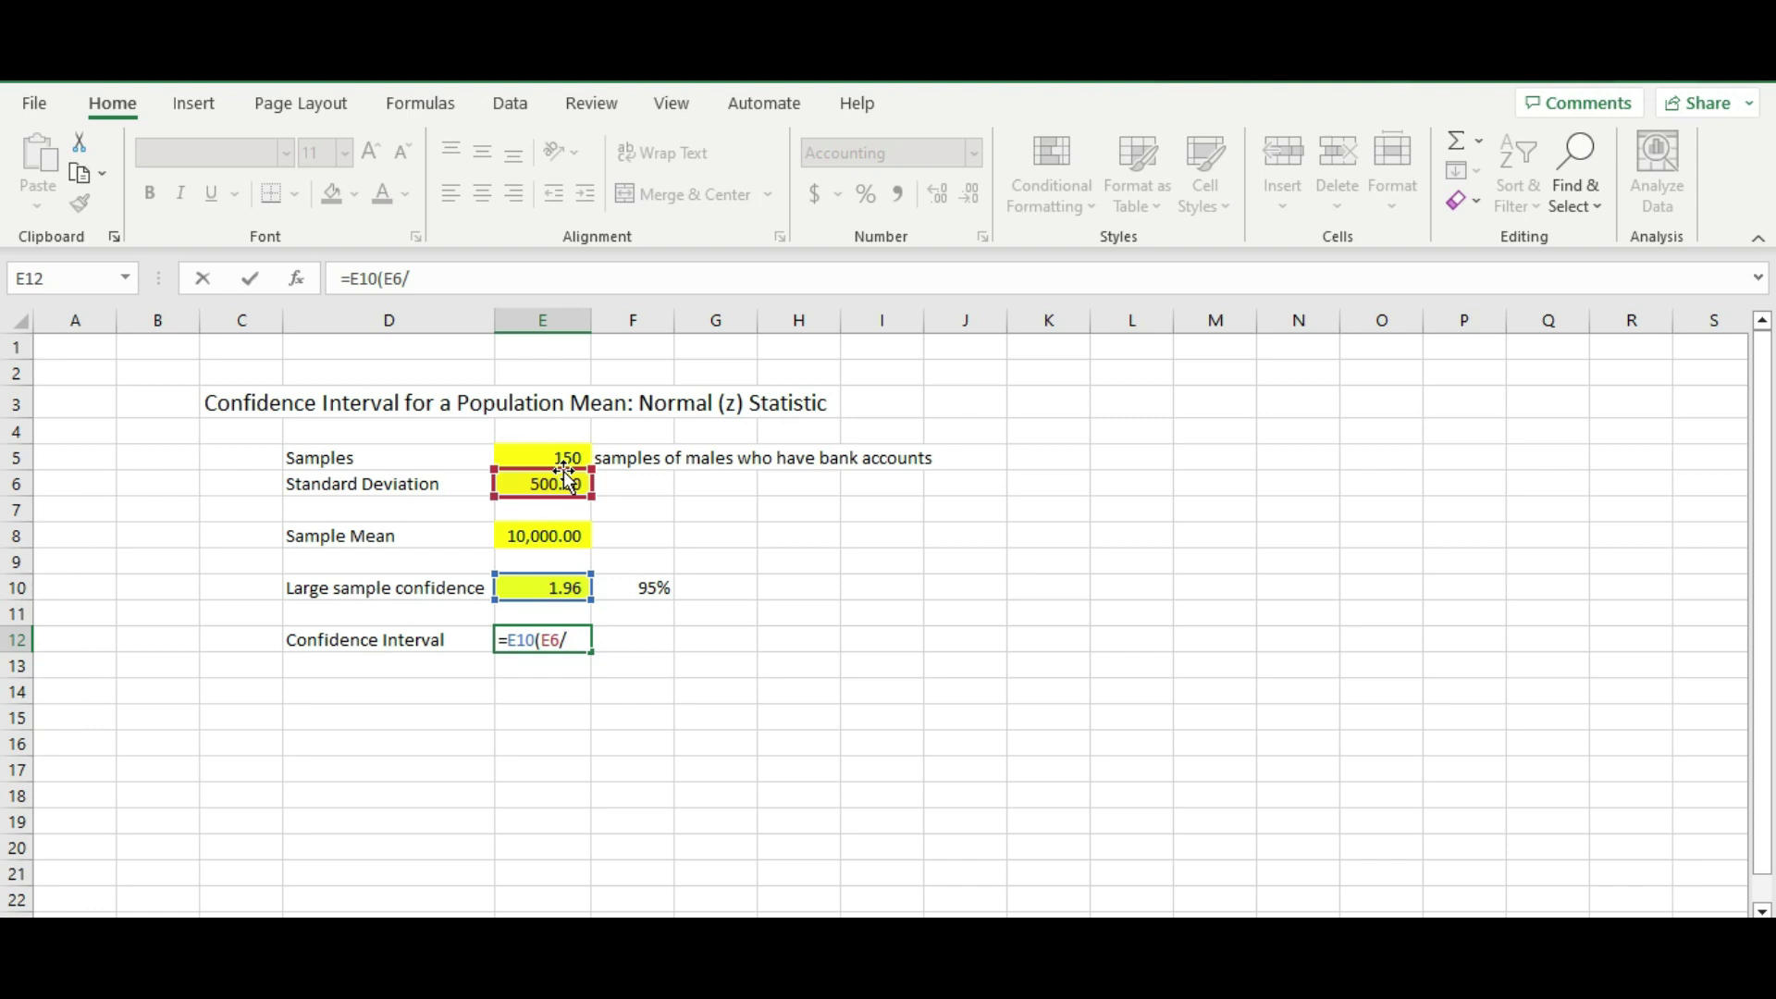
{"action": "type", "text": "sqrt"}
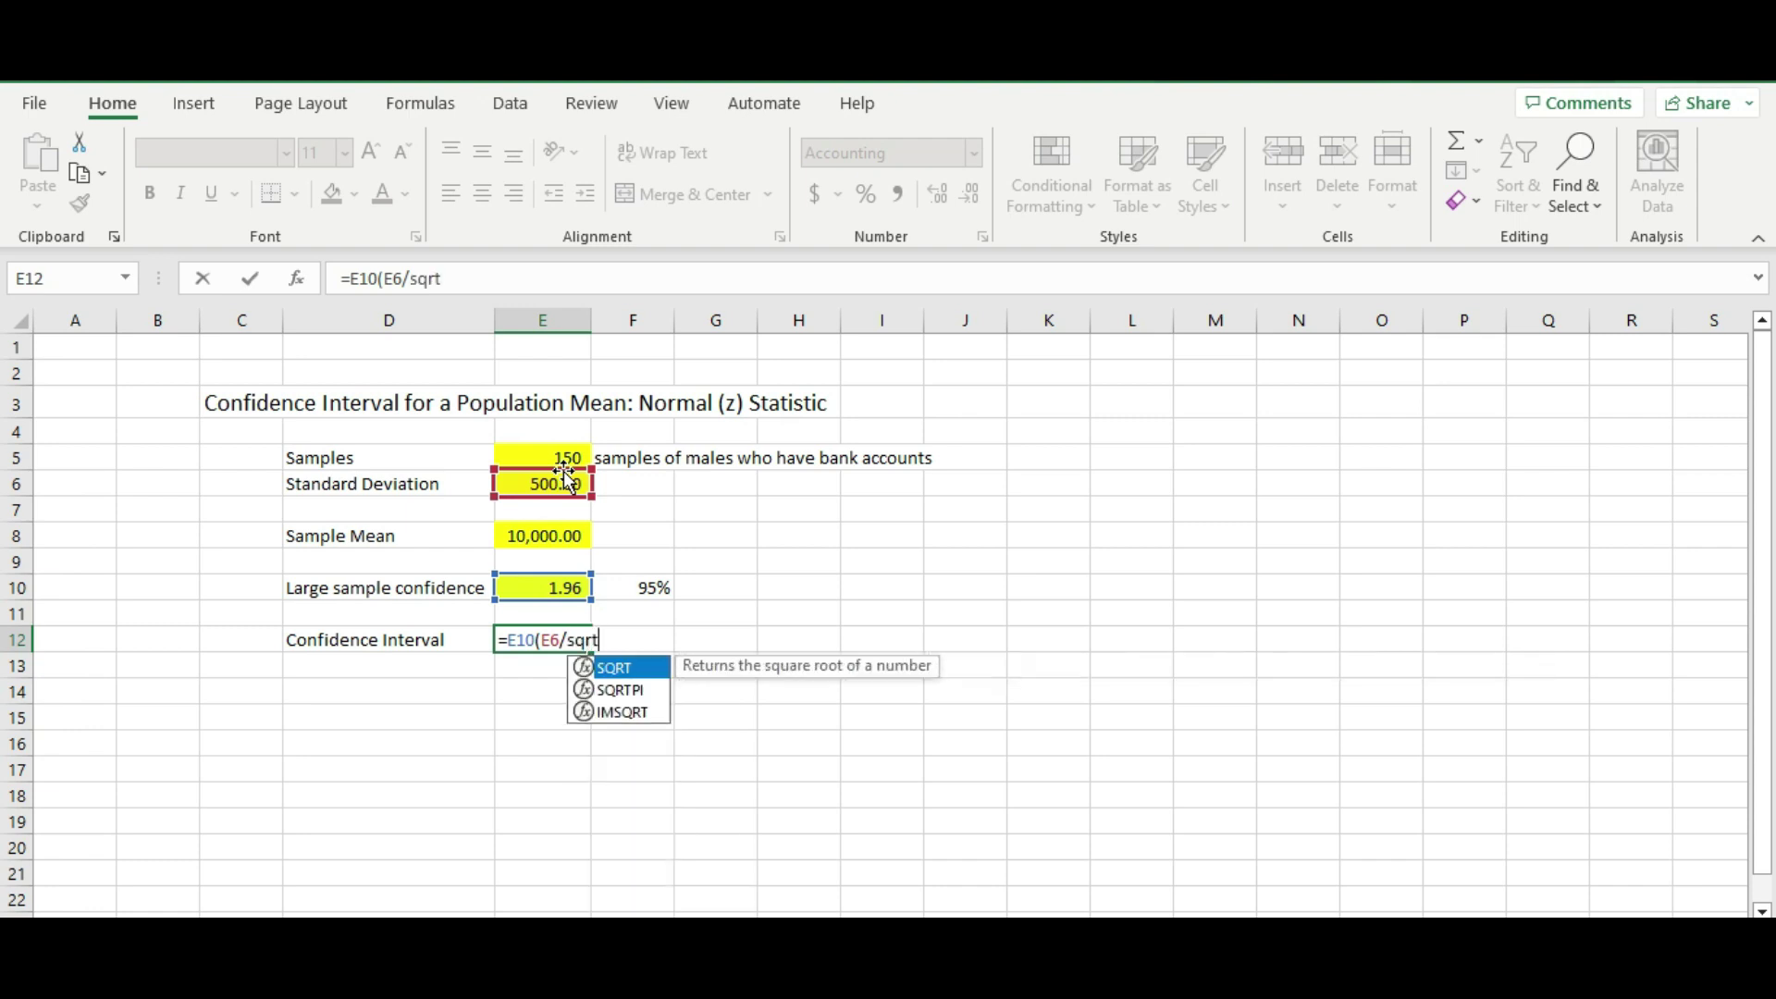
{"action": "double_click", "coordinate": [632, 668]}
{"action": "left_click", "coordinate": [558, 455]}
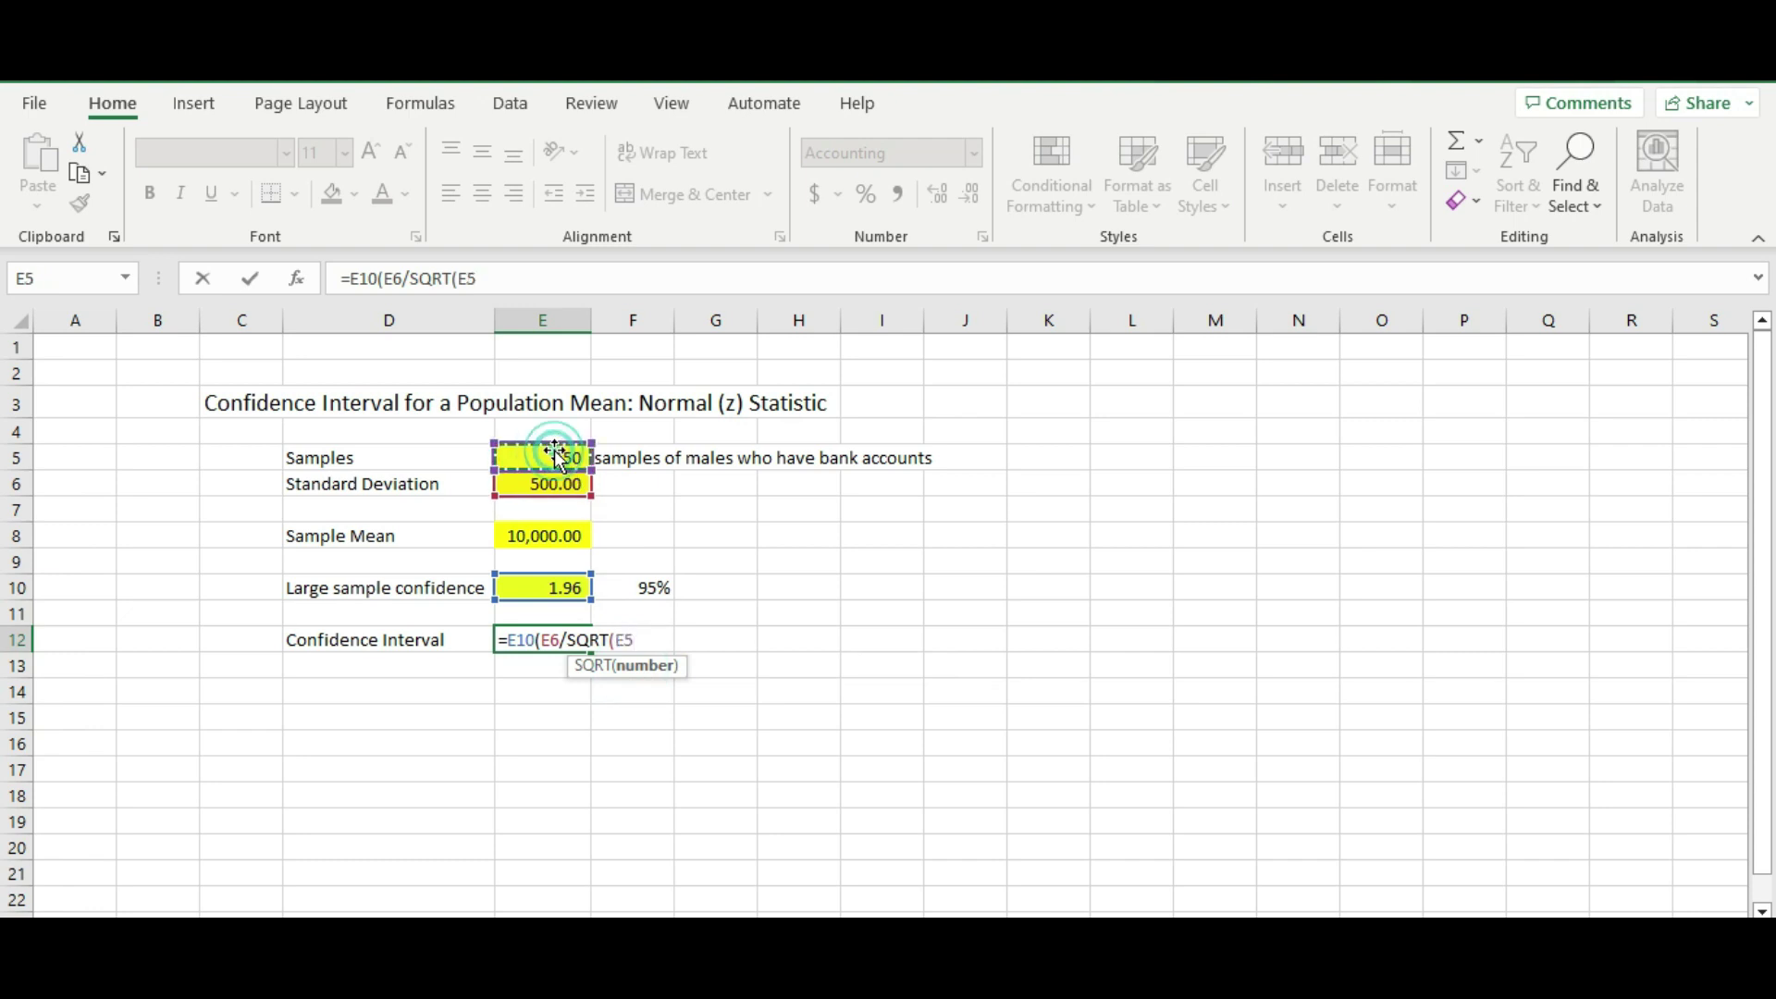
{"action": "type", "text": "))"}
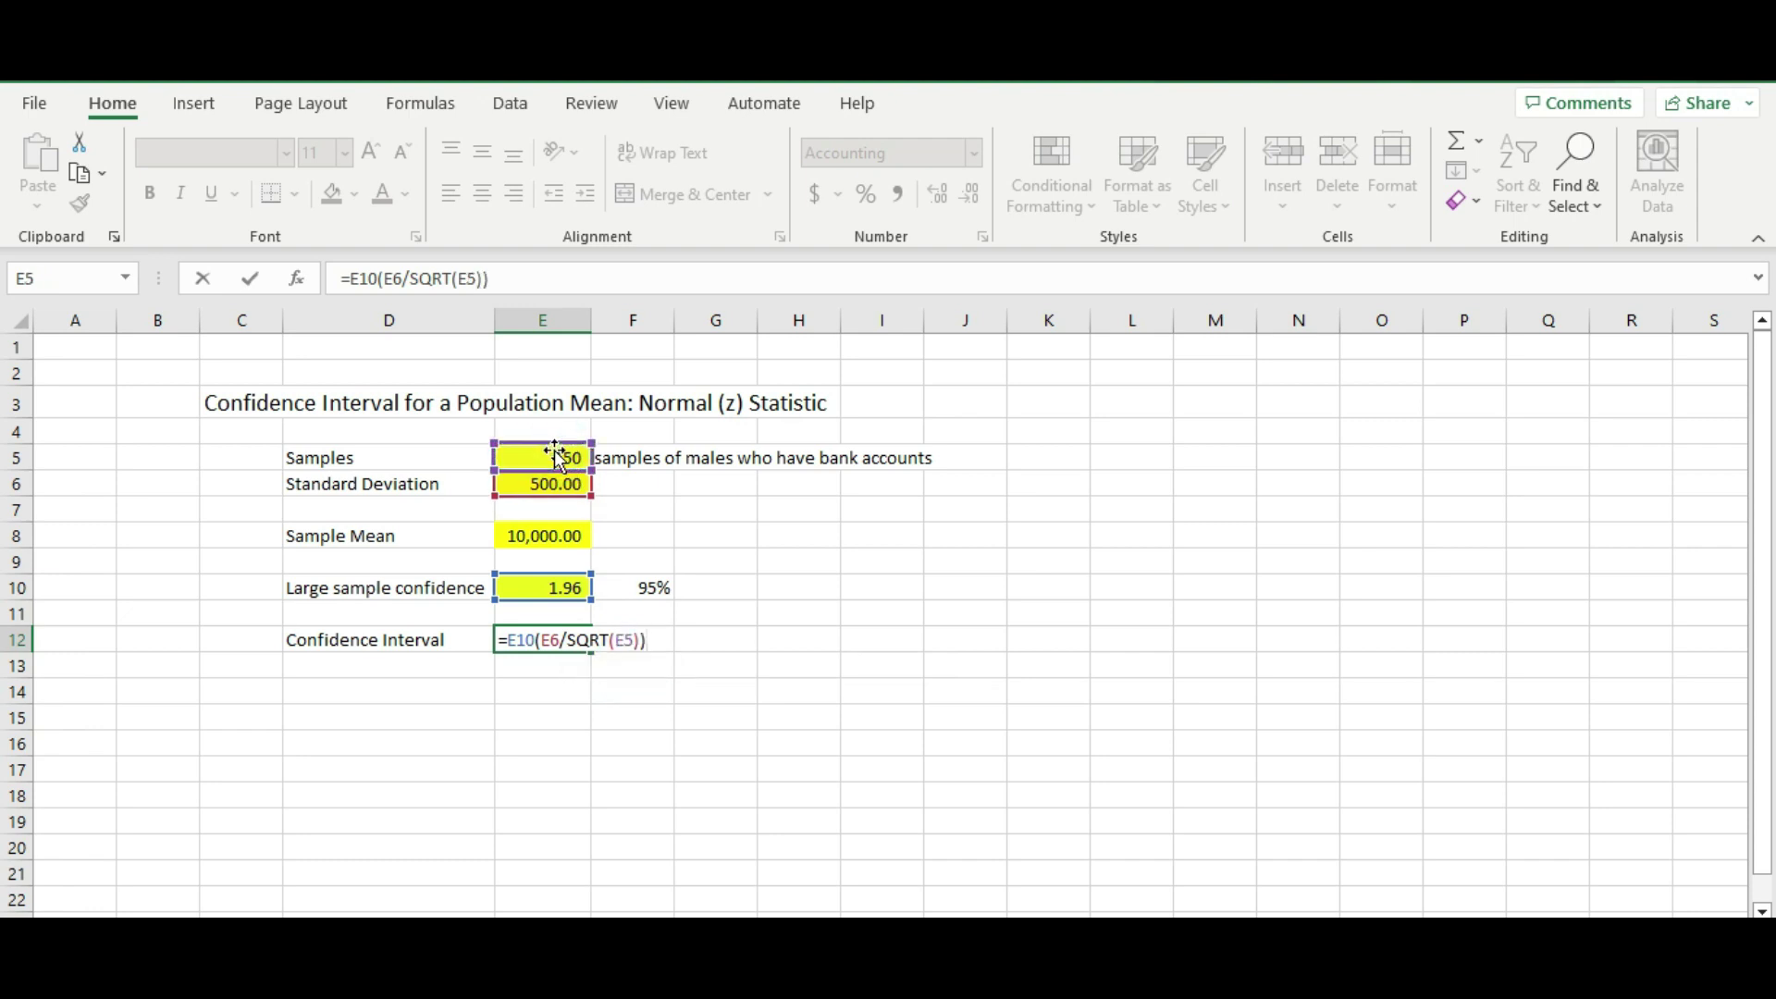
{"action": "key", "text": "Return"}
{"action": "key", "text": "Up"}
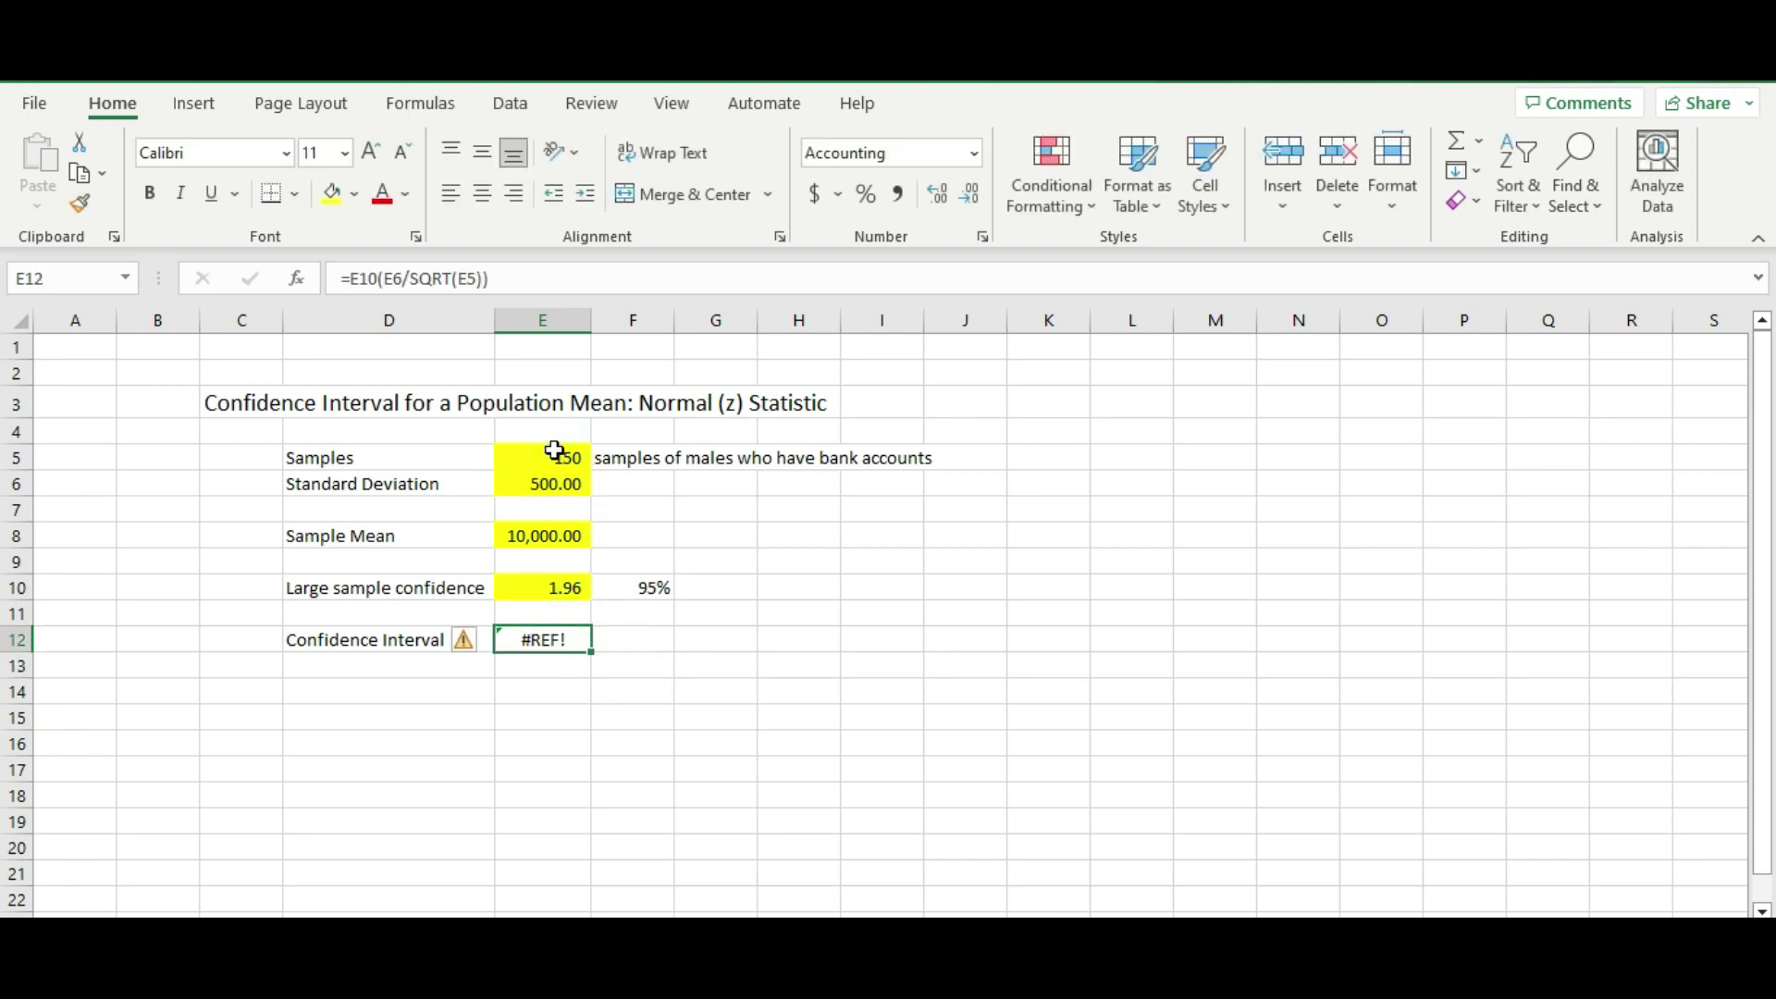
Step: Correct E12 to =E10*(E6/SQRT(E5)) so the #REF! error becomes a margin of 80.02
{"action": "left_click", "coordinate": [450, 278]}
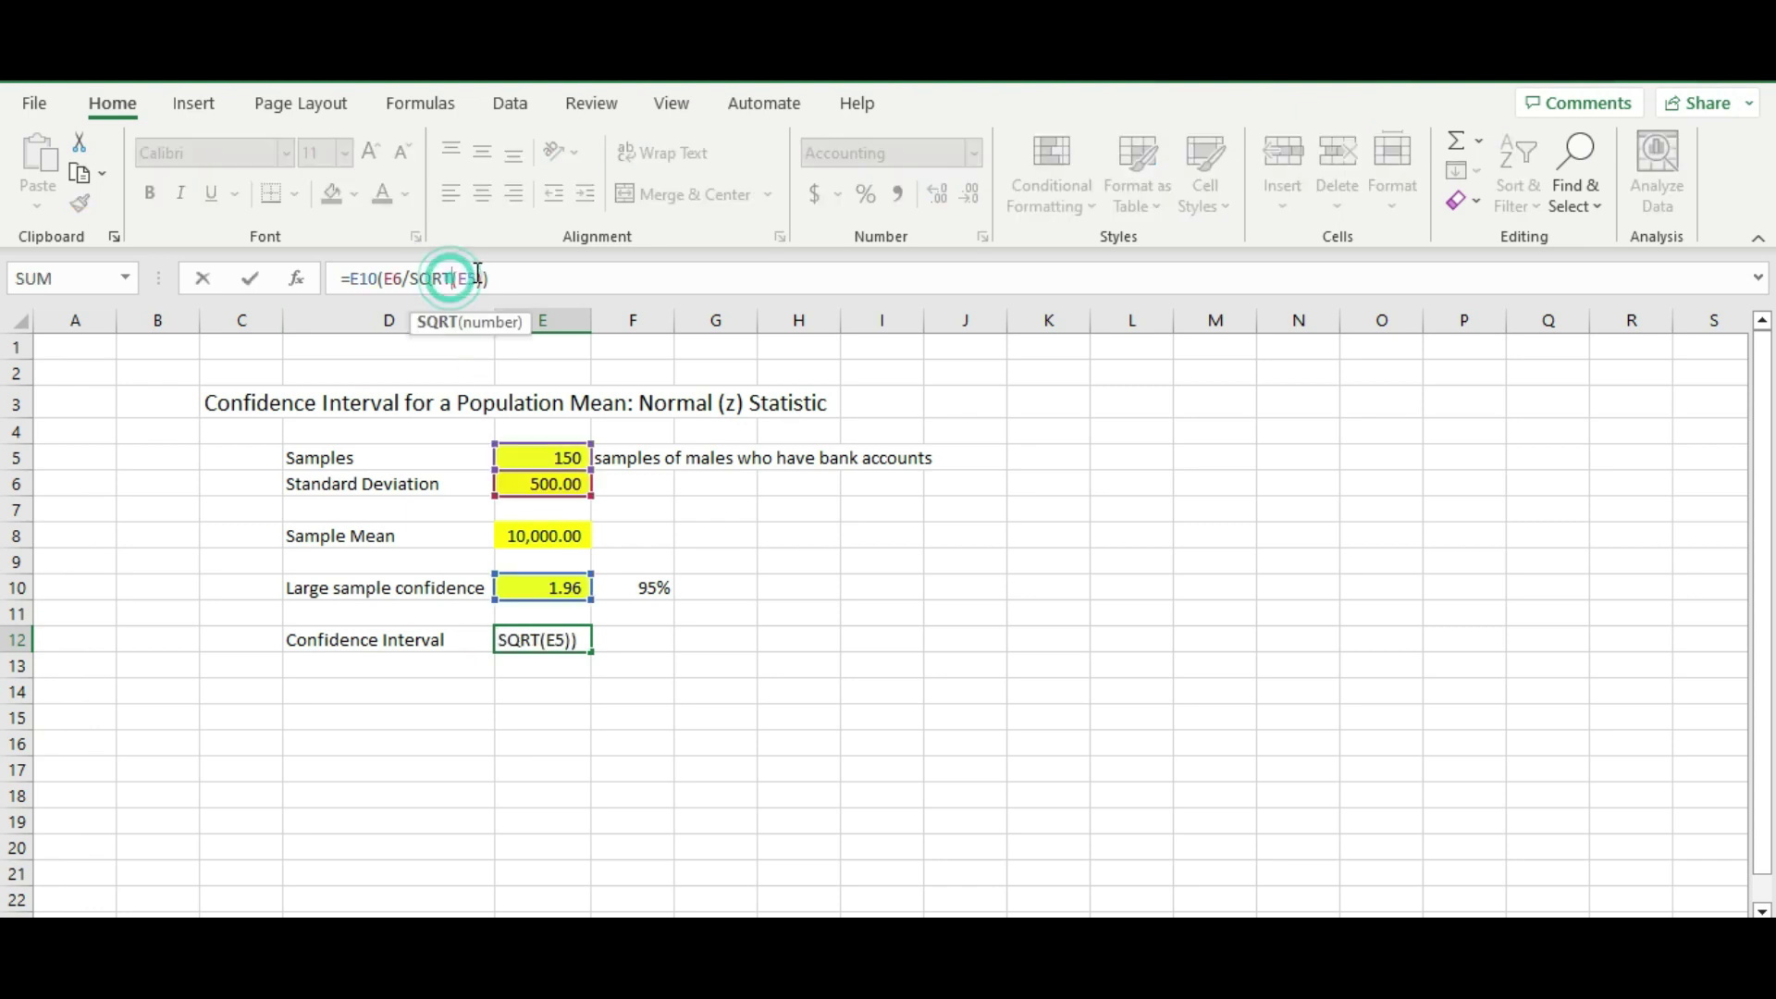
{"action": "key", "text": "Return"}
{"action": "left_click", "coordinate": [560, 638]}
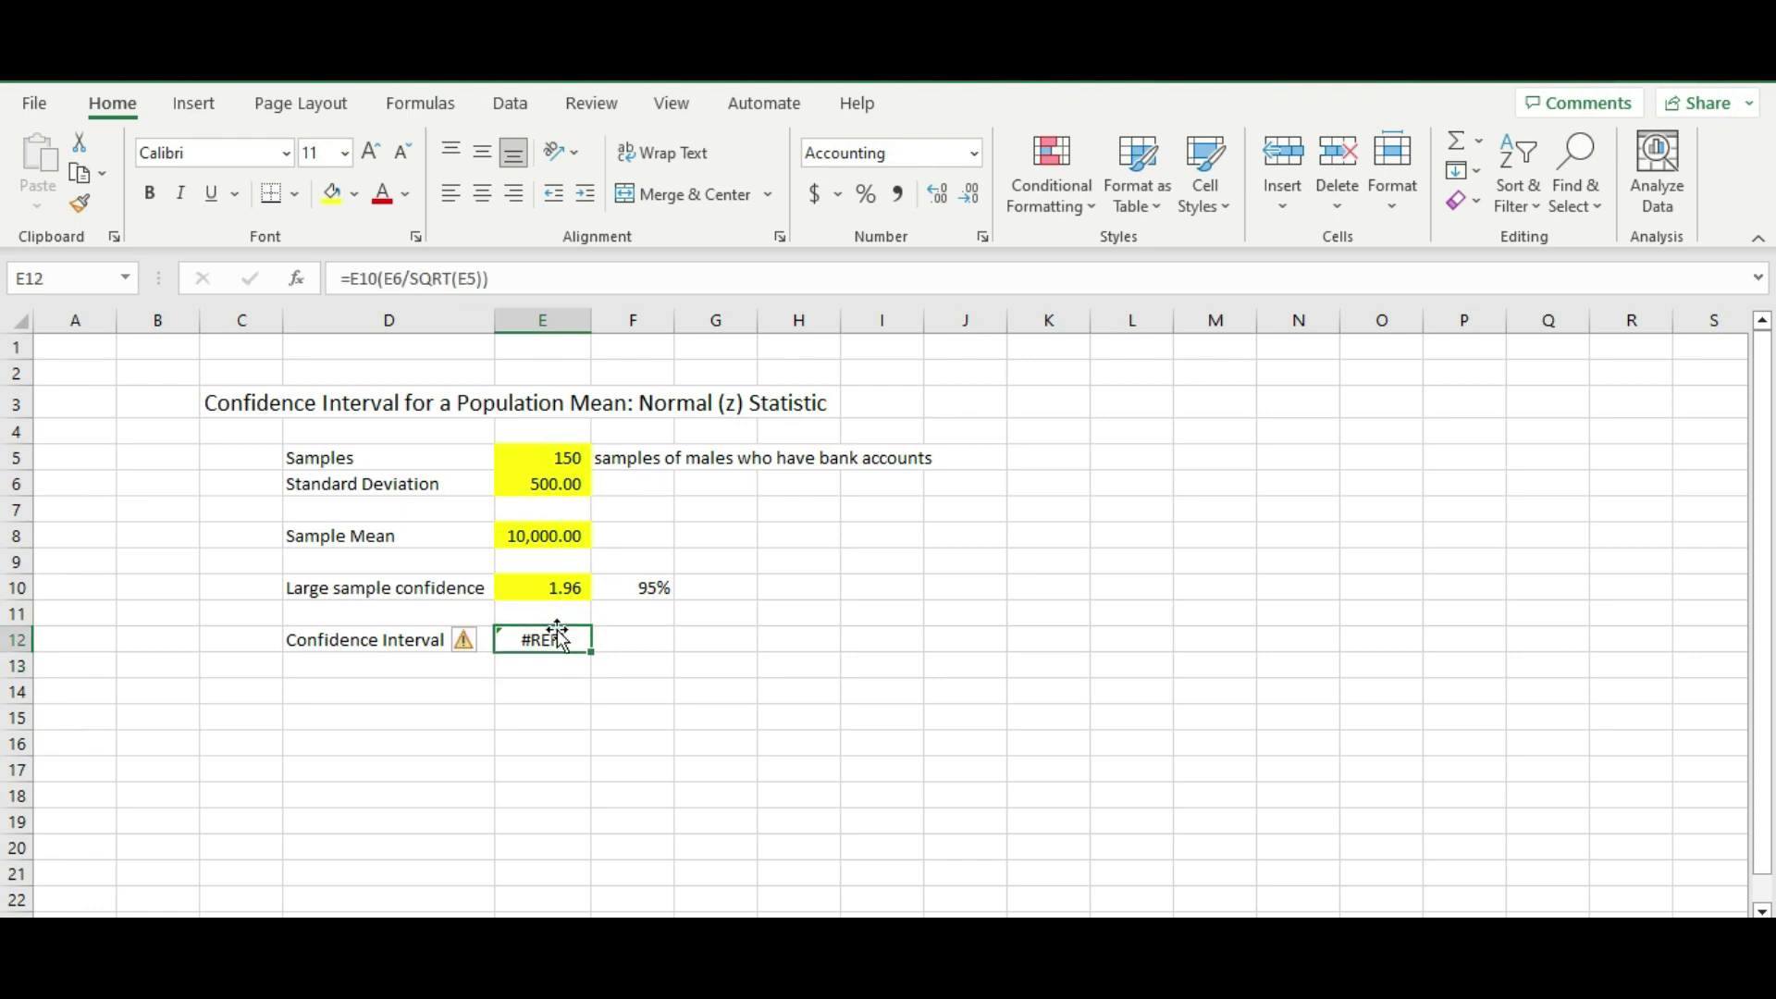
{"action": "left_click", "coordinate": [389, 278]}
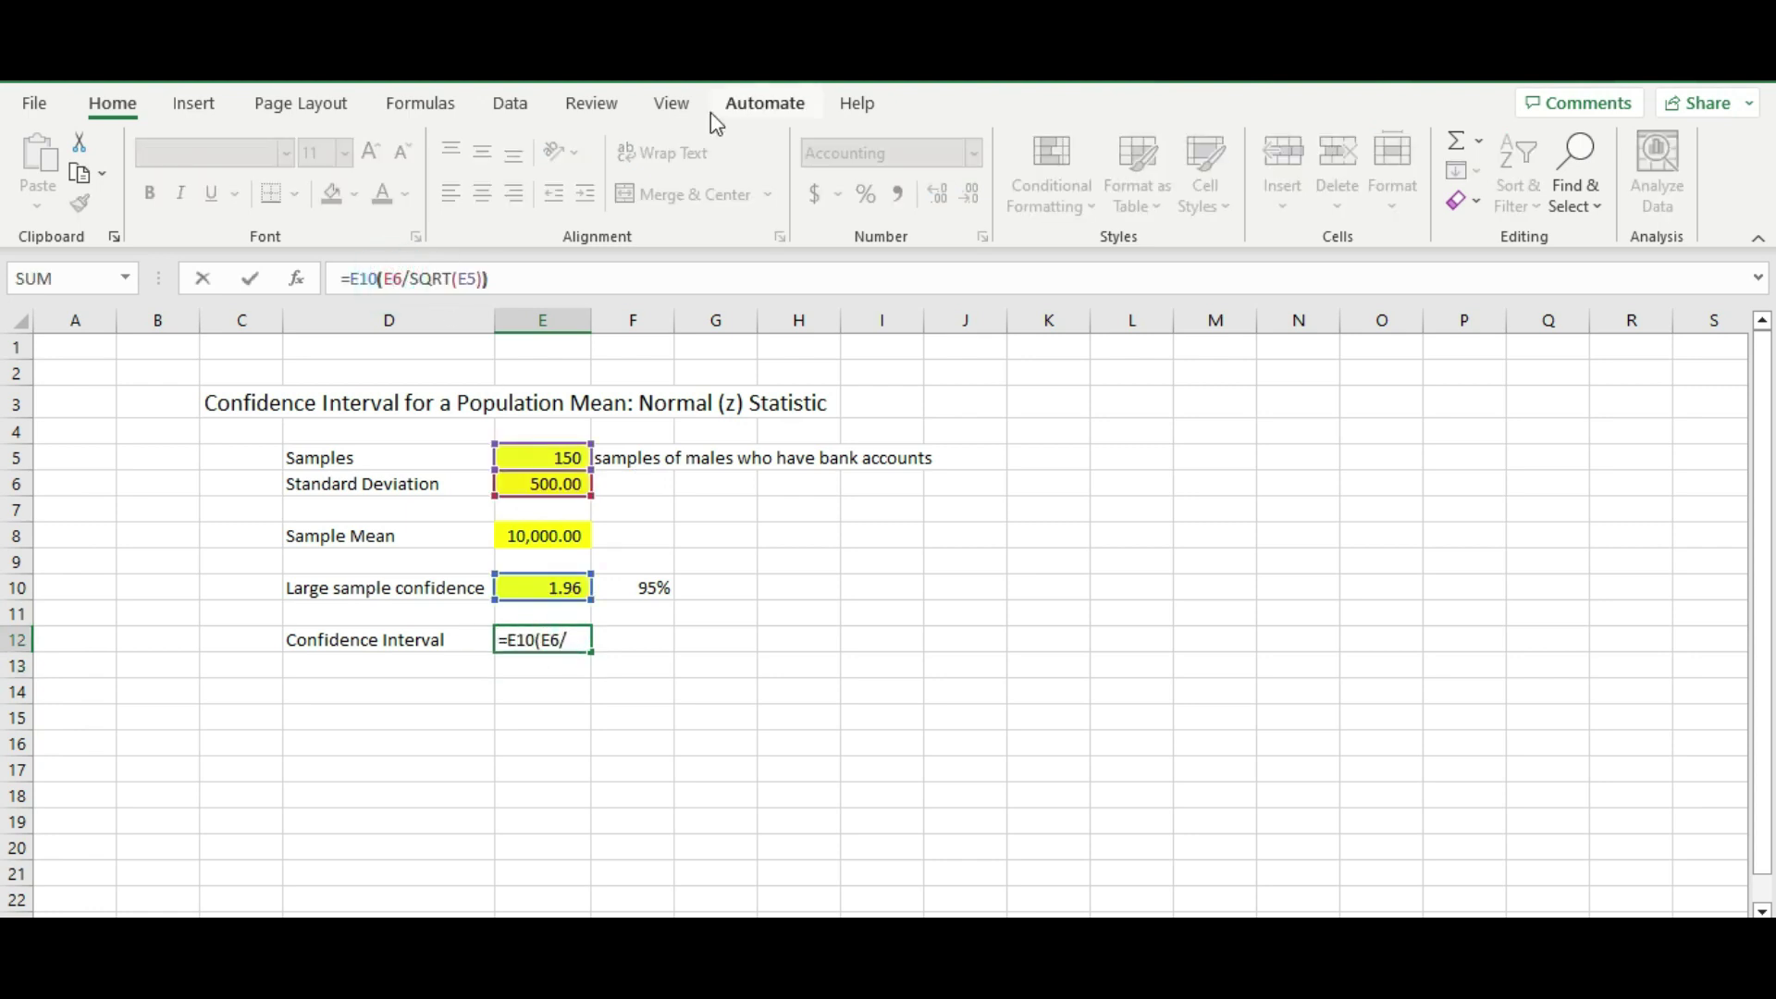
{"action": "type", "text": "*"}
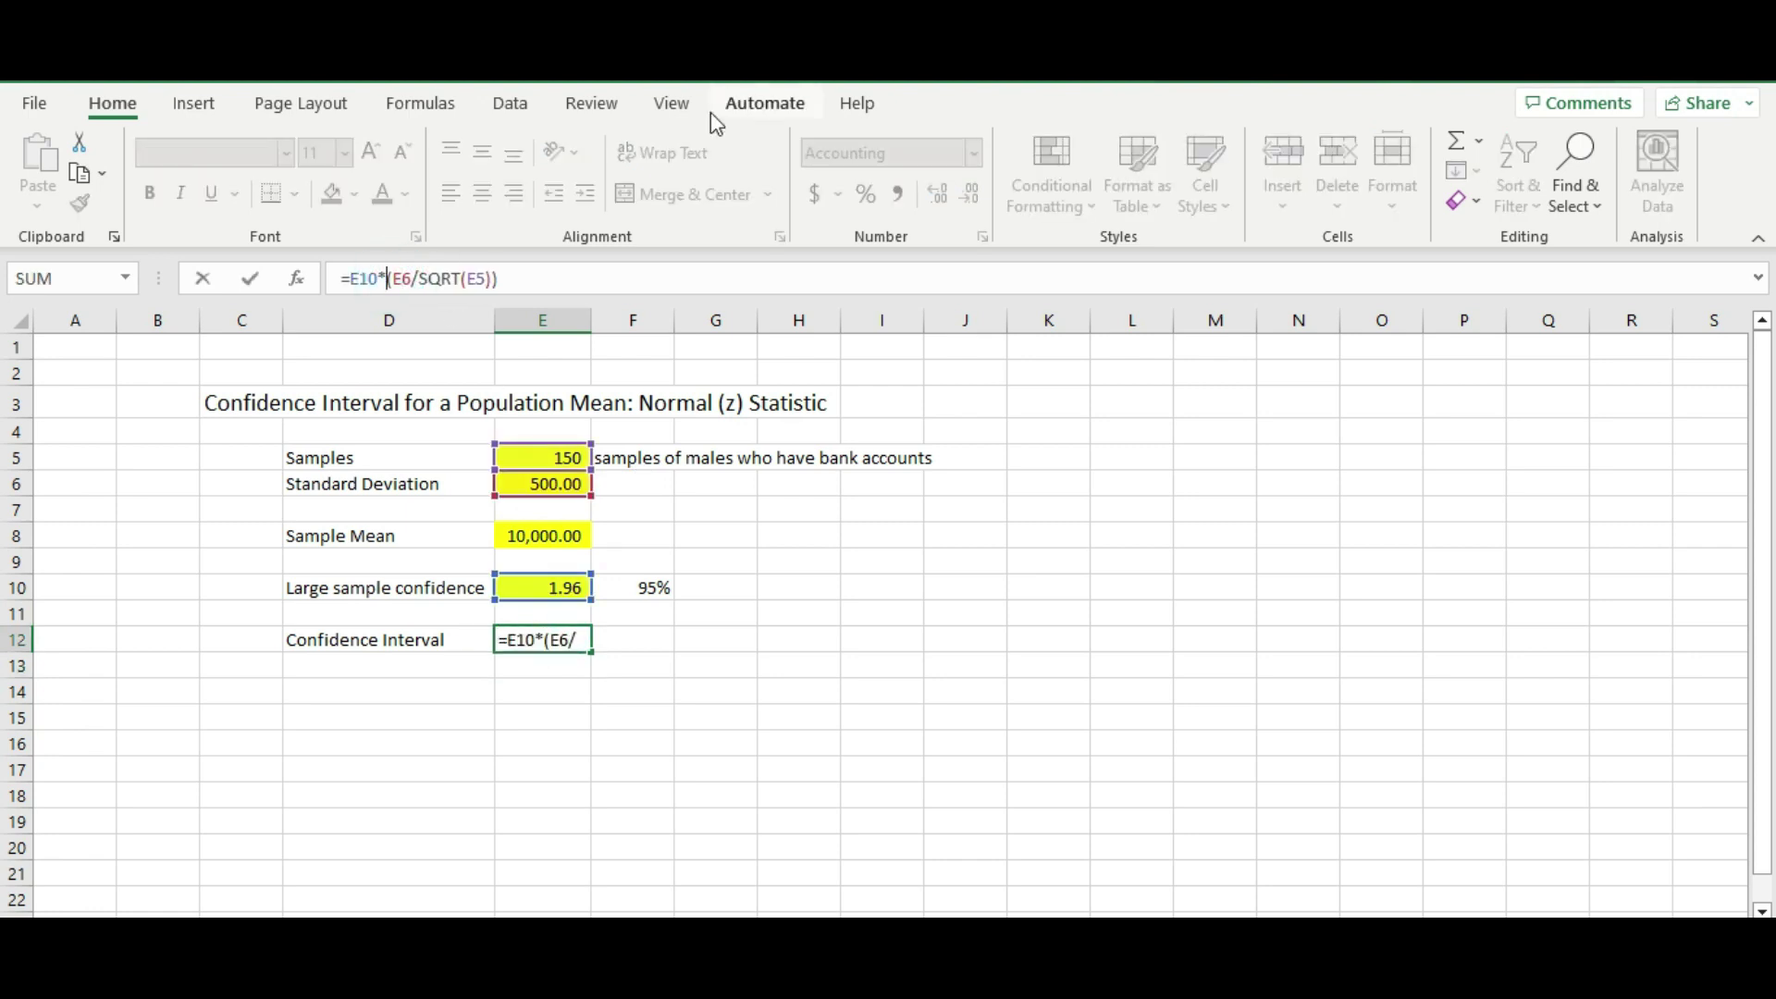
{"action": "key", "text": "Return"}
{"action": "key", "text": "Up"}
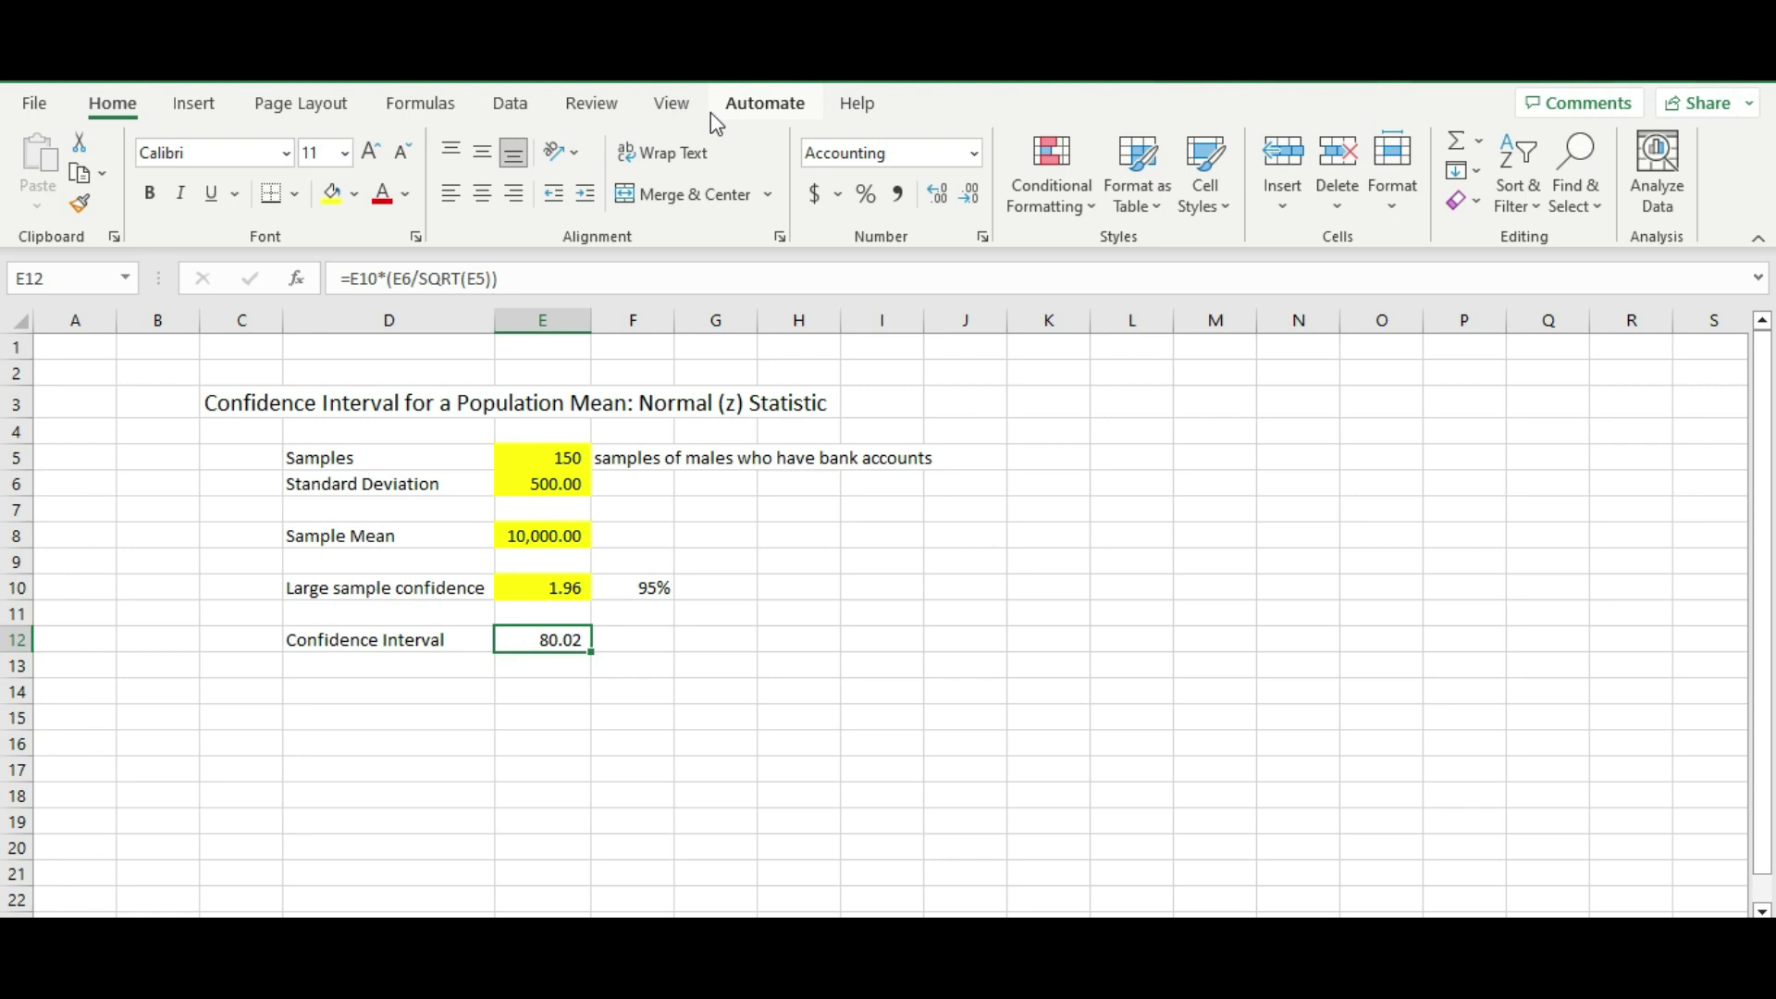
{"action": "key", "text": "Down"}
Step: Enter the lower bound in E14 as =E8-E12, giving 9,919.98
{"action": "key", "text": "Left"}
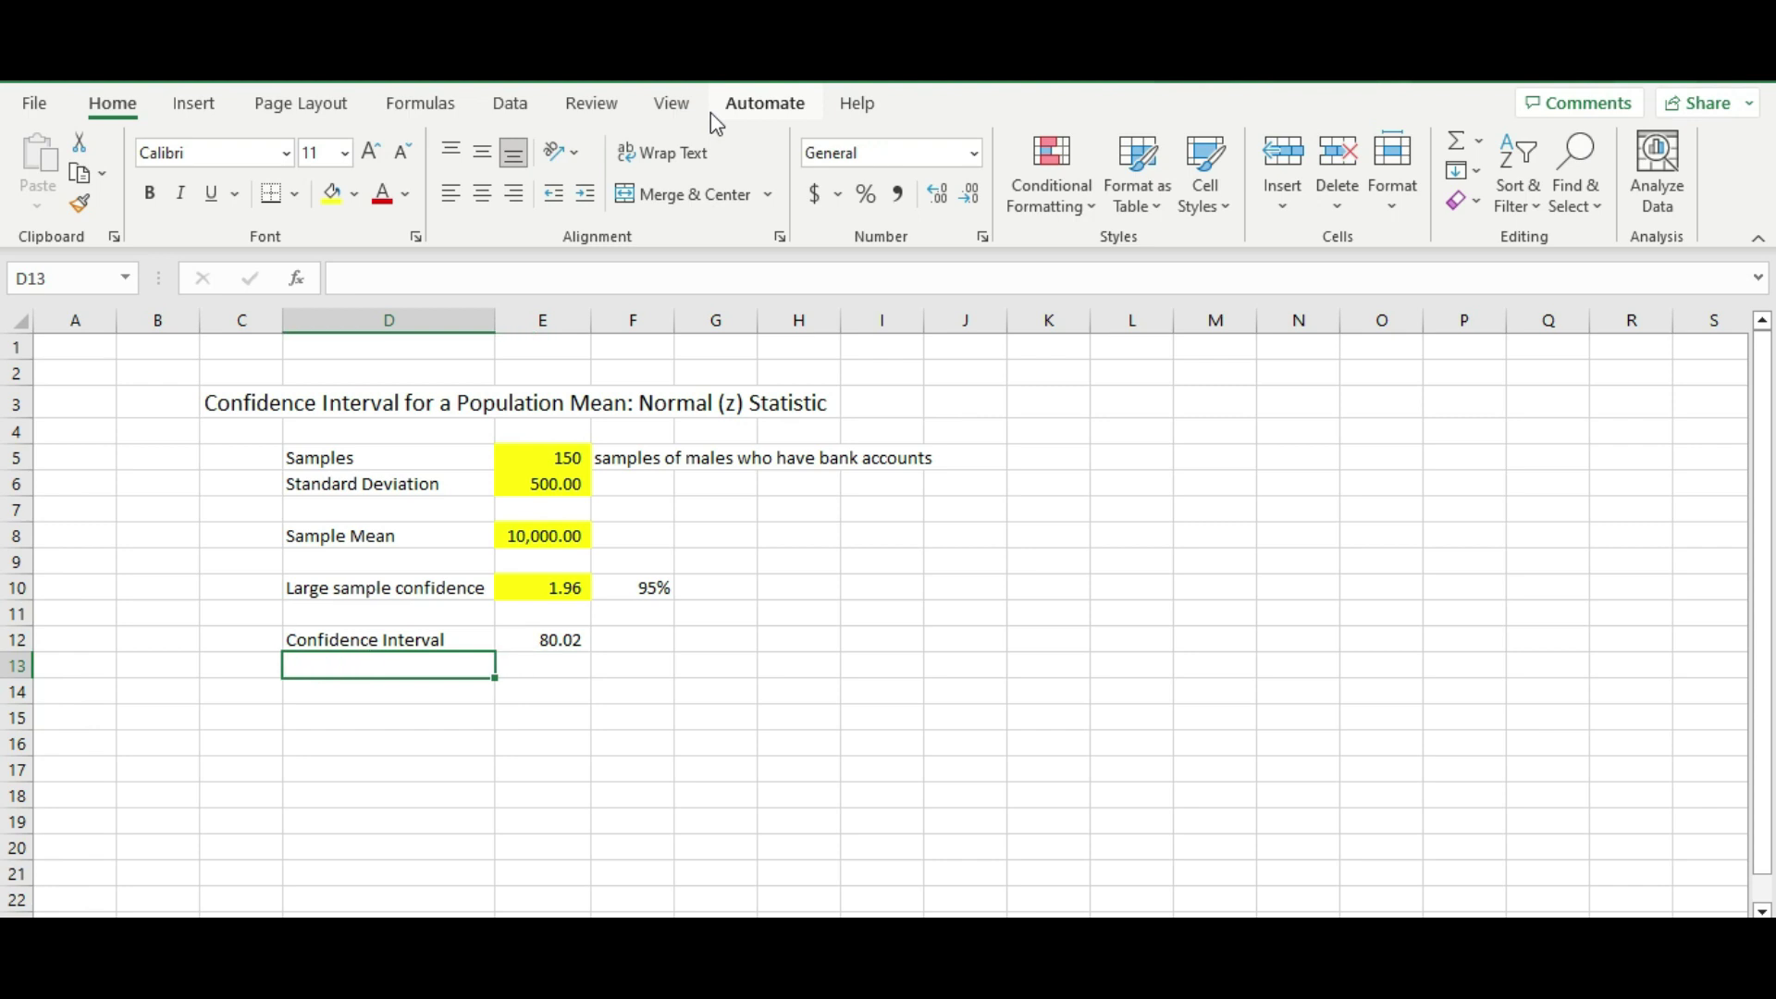
{"action": "key", "text": "Right"}
{"action": "key", "text": "Up"}
{"action": "key", "text": "Down"}
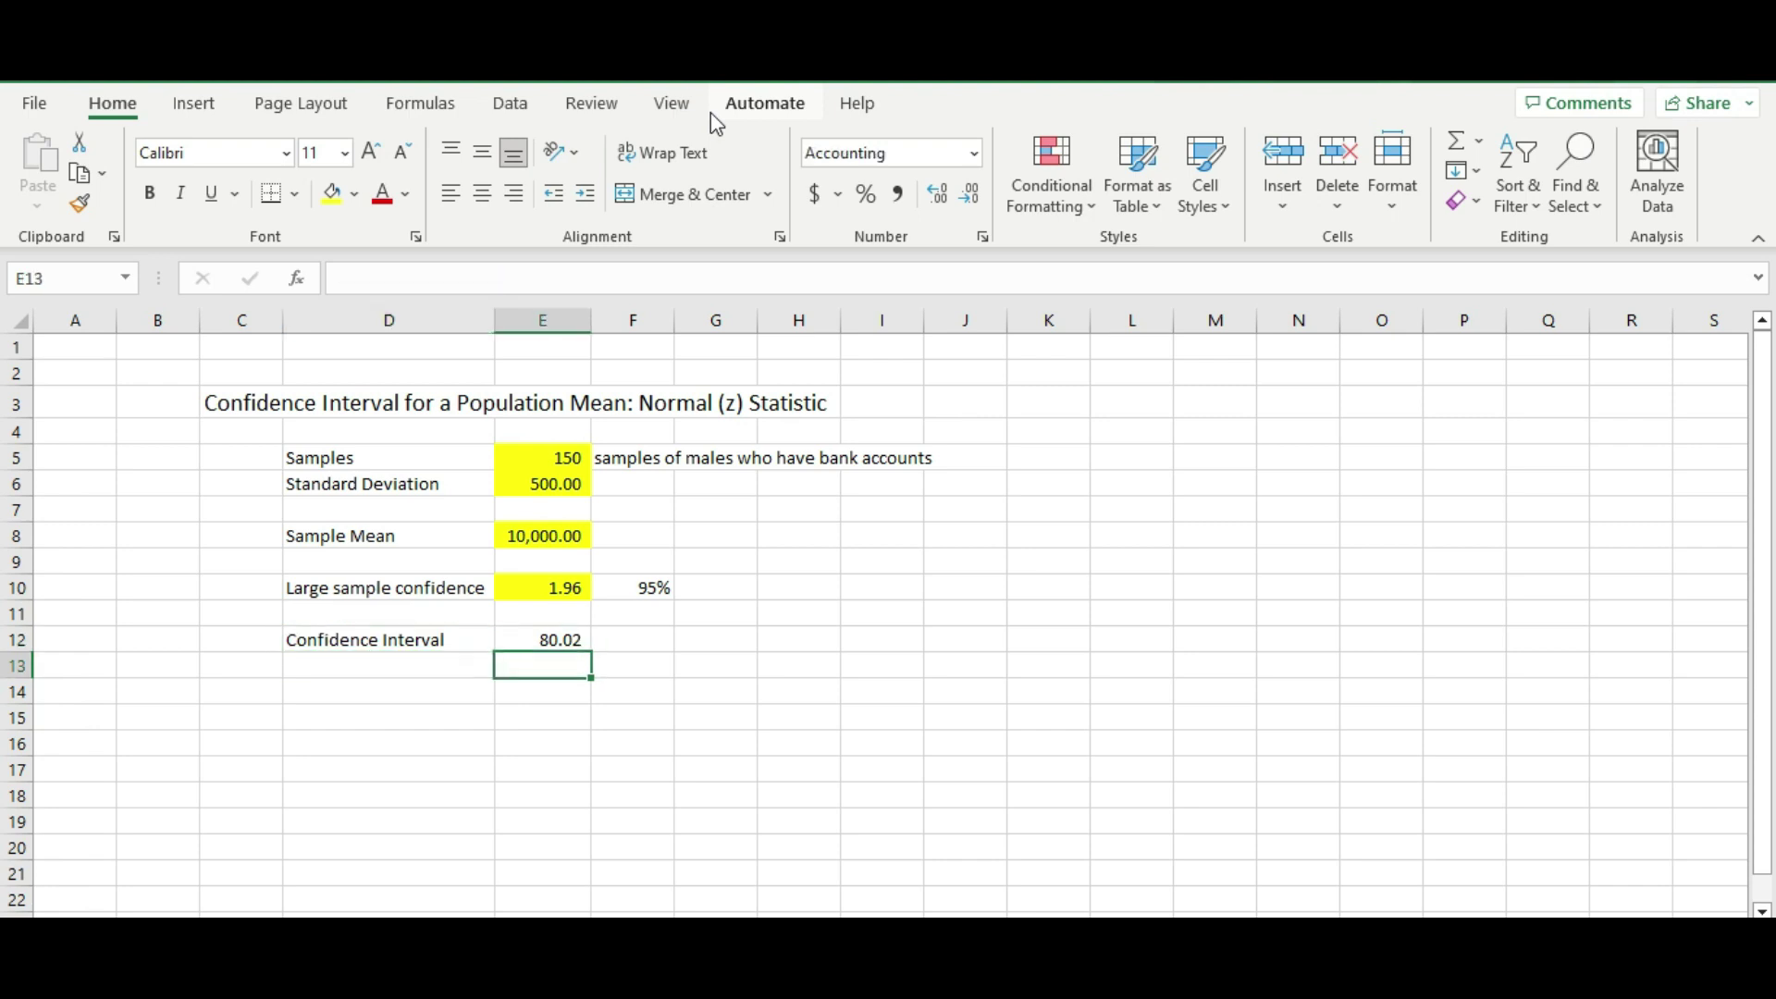
{"action": "key", "text": "Left"}
{"action": "key", "text": "Down"}
{"action": "key", "text": "Right"}
{"action": "key", "text": "Up"}
{"action": "key", "text": "Left"}
{"action": "key", "text": "Down"}
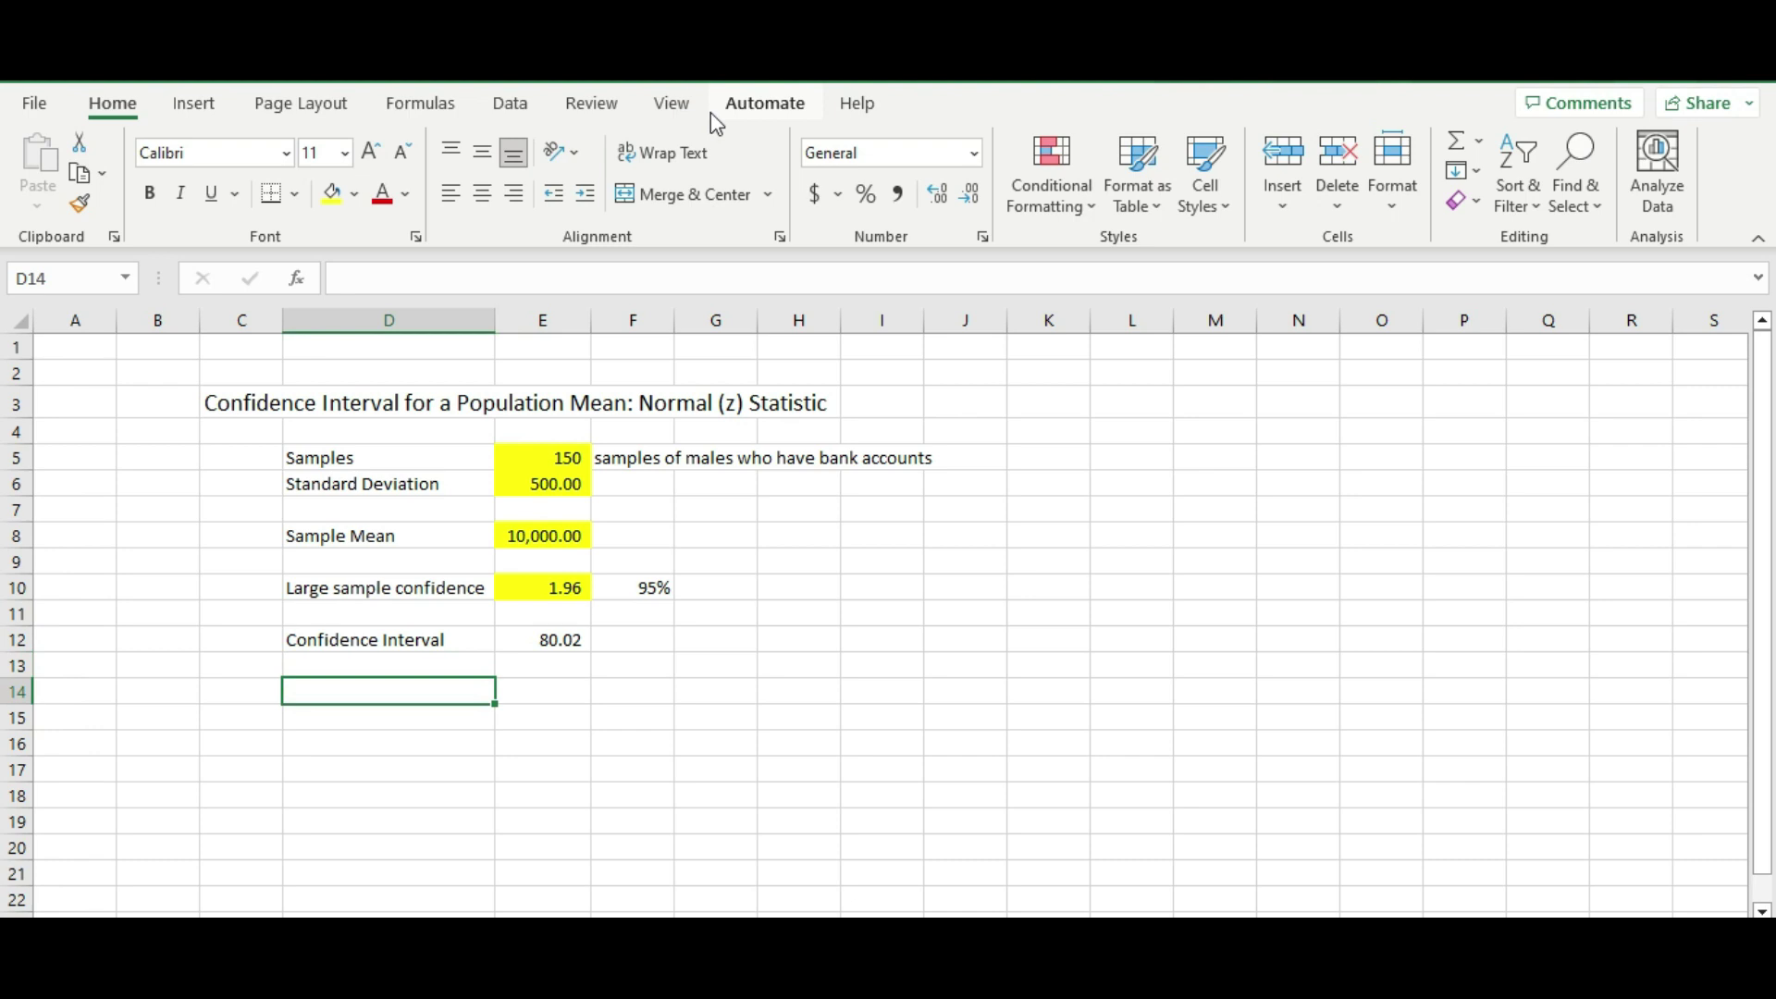
{"action": "key", "text": "Right"}
{"action": "key", "text": "Up"}
{"action": "key", "text": "Left"}
{"action": "key", "text": "Up"}
{"action": "key", "text": "Right"}
{"action": "key", "text": "Down"}
{"action": "key", "text": "Left"}
{"action": "key", "text": "Down"}
{"action": "key", "text": "Up"}
{"action": "key", "text": "Up"}
{"action": "key", "text": "Down"}
{"action": "key", "text": "Left"}
{"action": "key", "text": "Down"}
{"action": "key", "text": "F2"}
{"action": "key", "text": "Escape"}
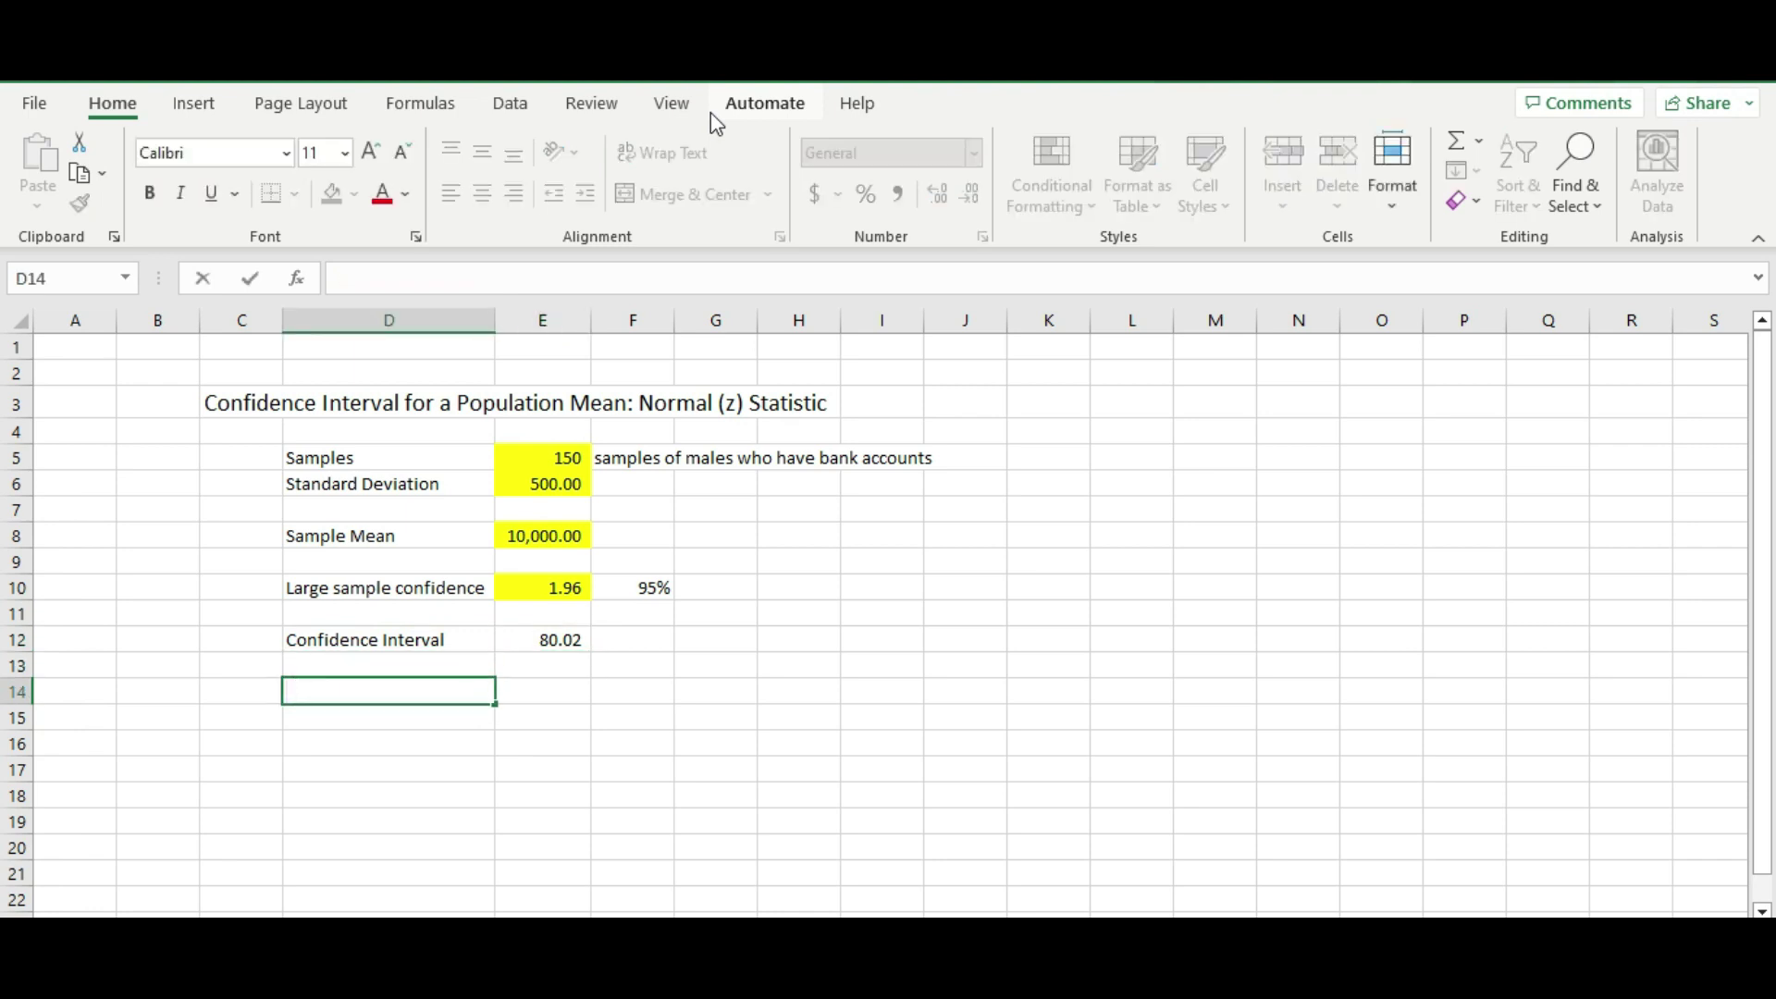
{"action": "key", "text": "Right"}
{"action": "type", "text": "="}
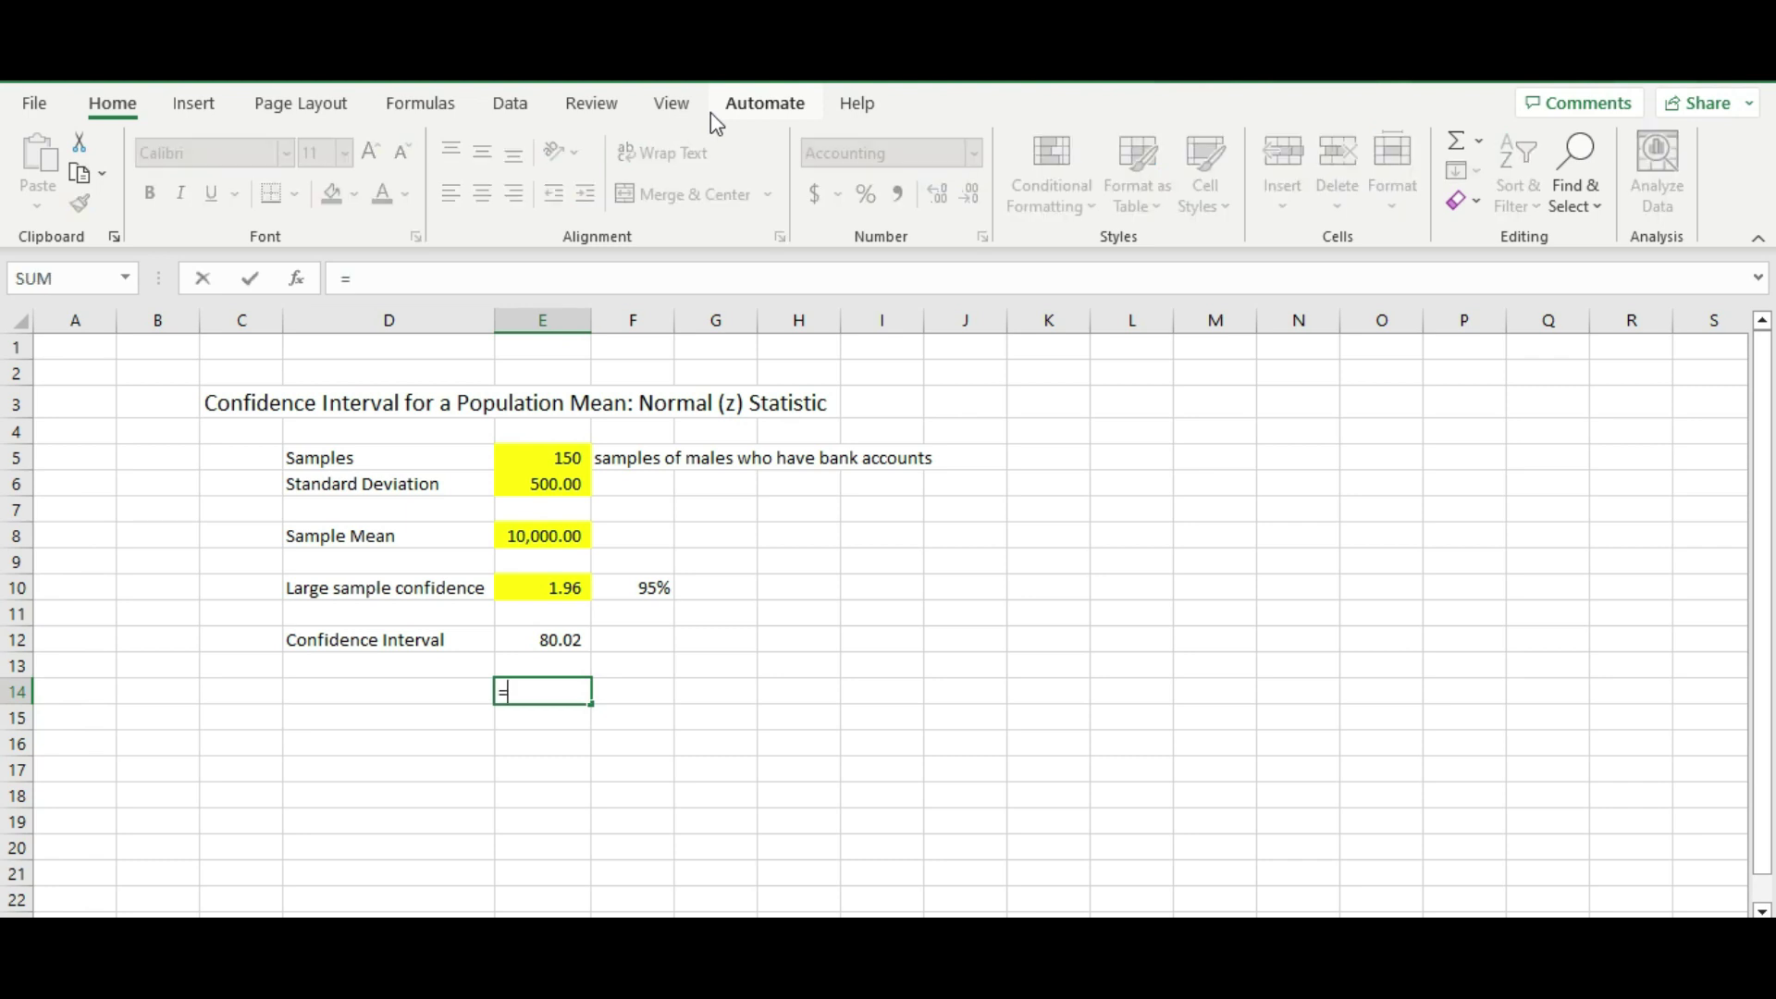
{"action": "key", "text": "Up"}
{"action": "key", "text": "Up"}
{"action": "key", "text": "Up"}
{"action": "key", "text": "Up"}
{"action": "key", "text": "Up"}
{"action": "key", "text": "Up"}
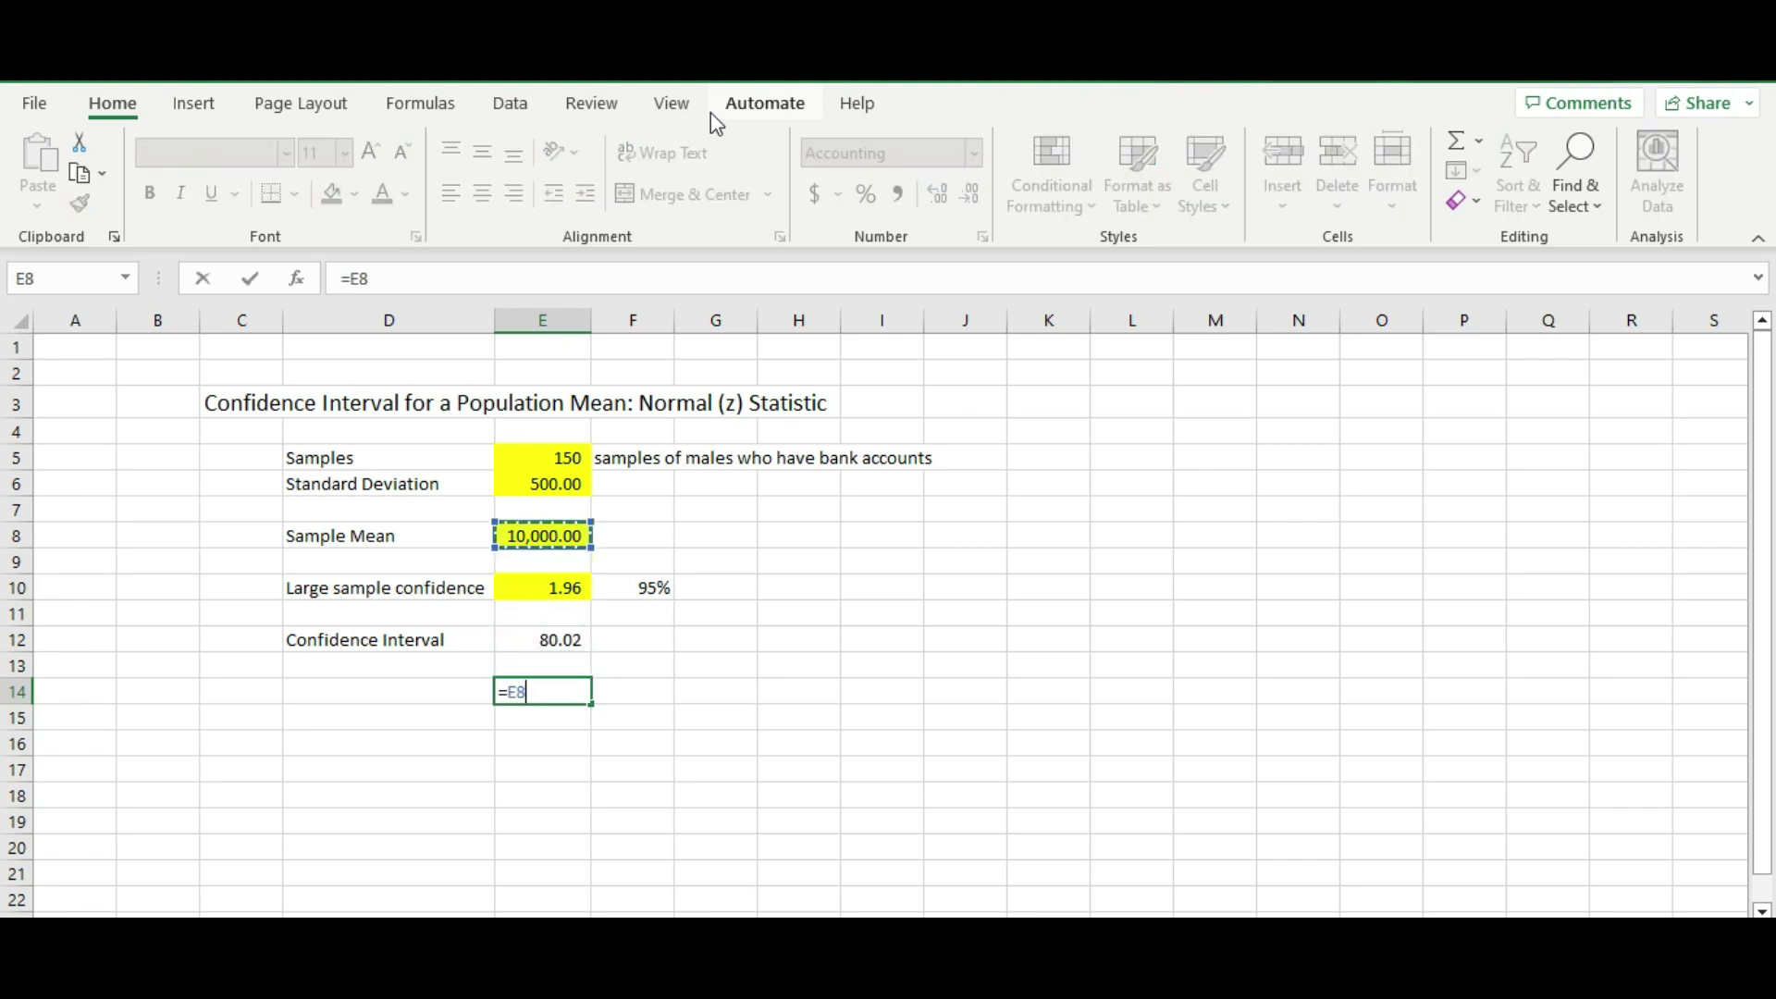
{"action": "type", "text": "+"}
{"action": "key", "text": "Up"}
{"action": "key", "text": "Up"}
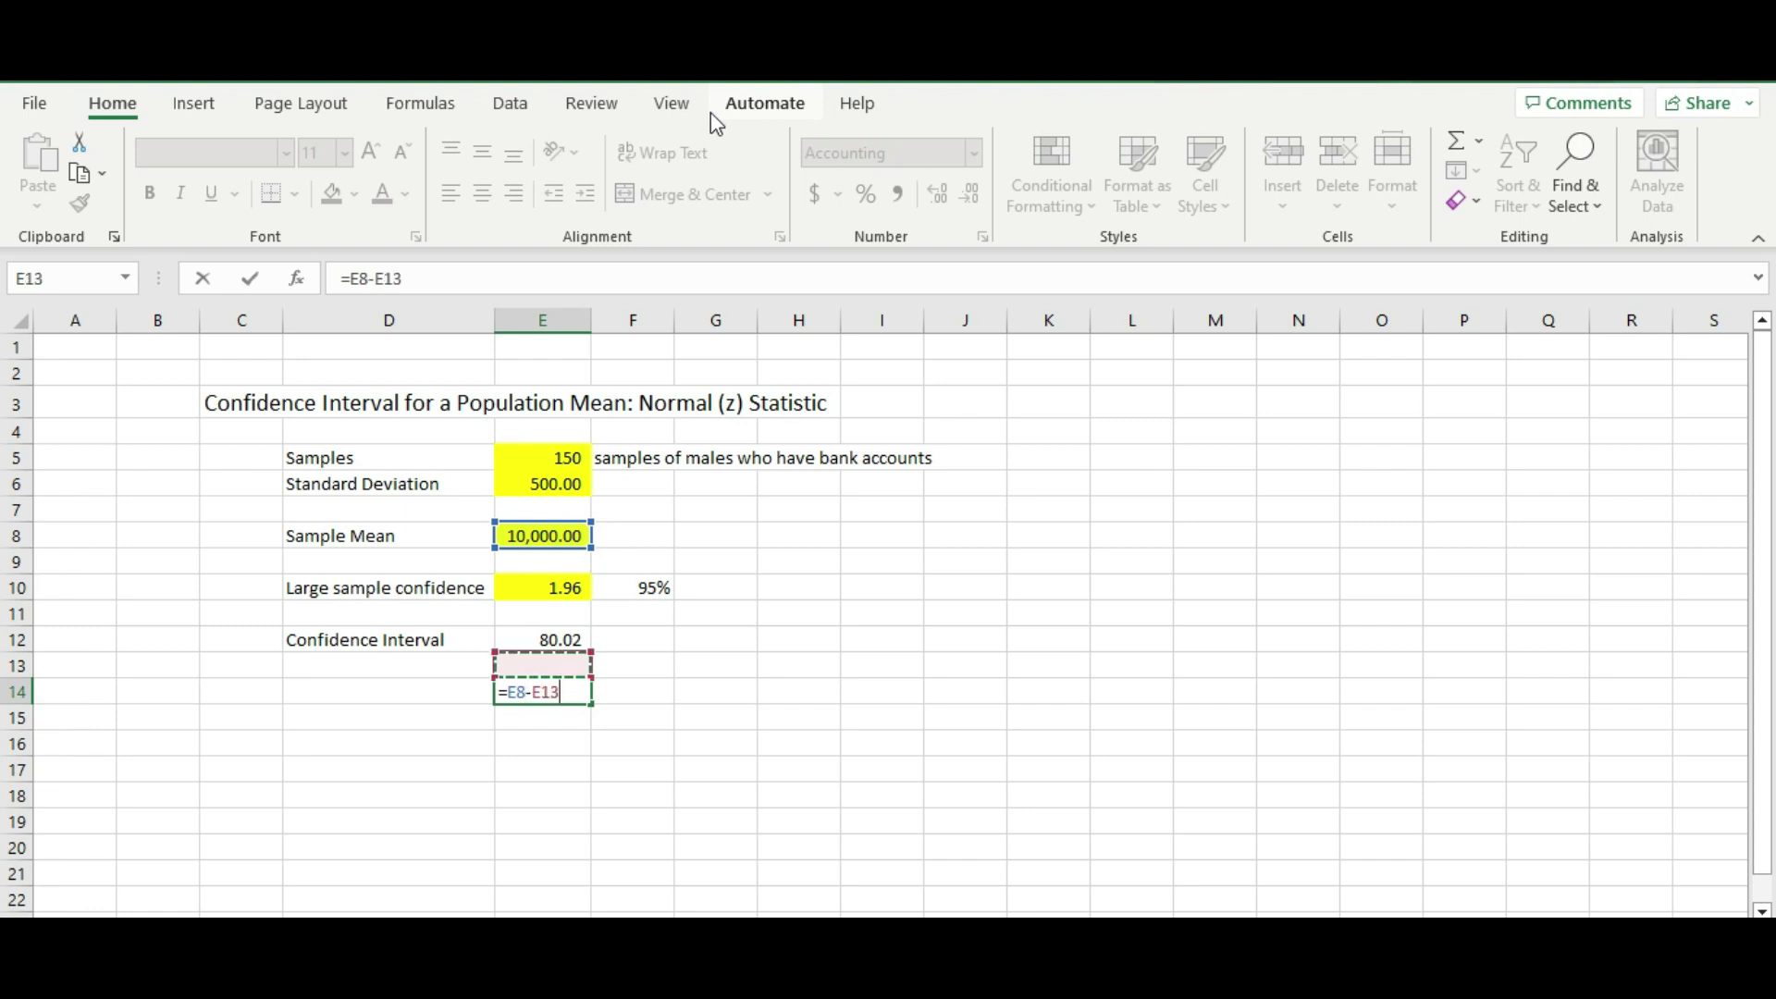
{"action": "key", "text": "Return"}
{"action": "key", "text": "Up"}
Step: Enter the upper bound in E15 as =E8+E12, giving 10,080.02
{"action": "key", "text": "Down"}
{"action": "type", "text": "="}
{"action": "key", "text": "Up"}
{"action": "key", "text": "Up"}
{"action": "key", "text": "Up"}
{"action": "key", "text": "Up"}
{"action": "key", "text": "Up"}
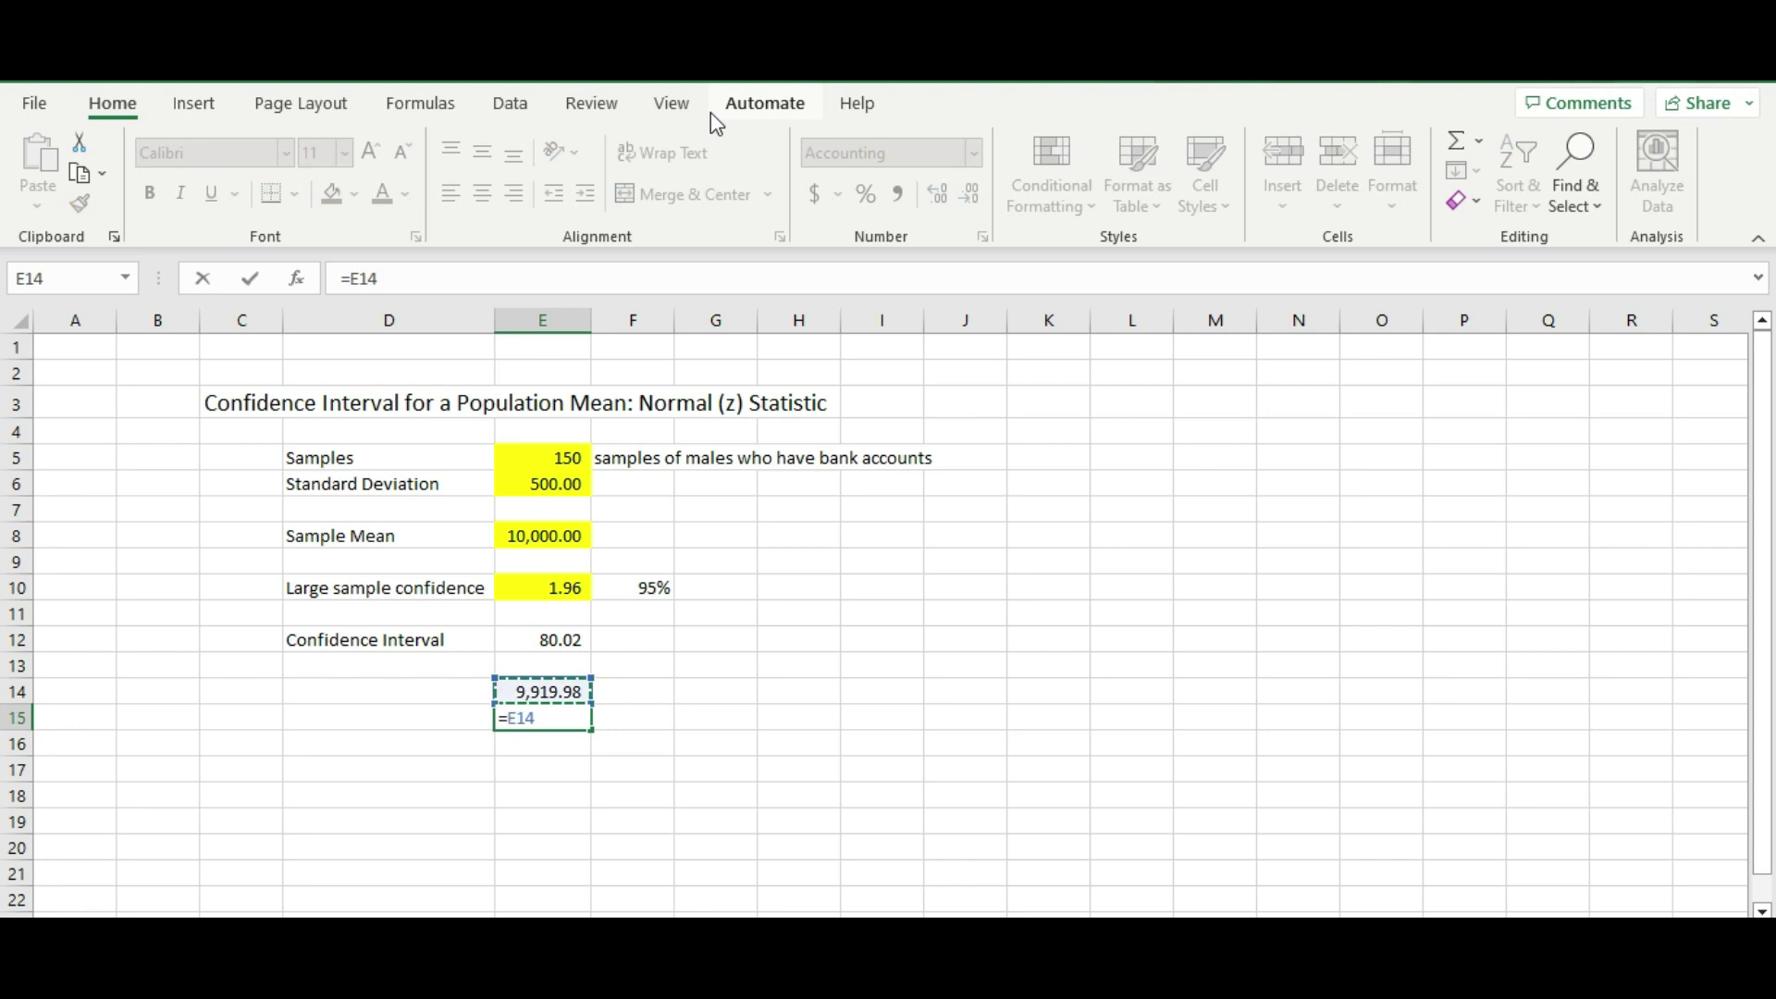
{"action": "key", "text": "Up"}
{"action": "key", "text": "Up"}
{"action": "type", "text": "+"}
{"action": "key", "text": "Up"}
Step: Type the label 'from' in D14 beside the lower bound
{"action": "key", "text": "Up"}
{"action": "key", "text": "Up"}
{"action": "key", "text": "Return"}
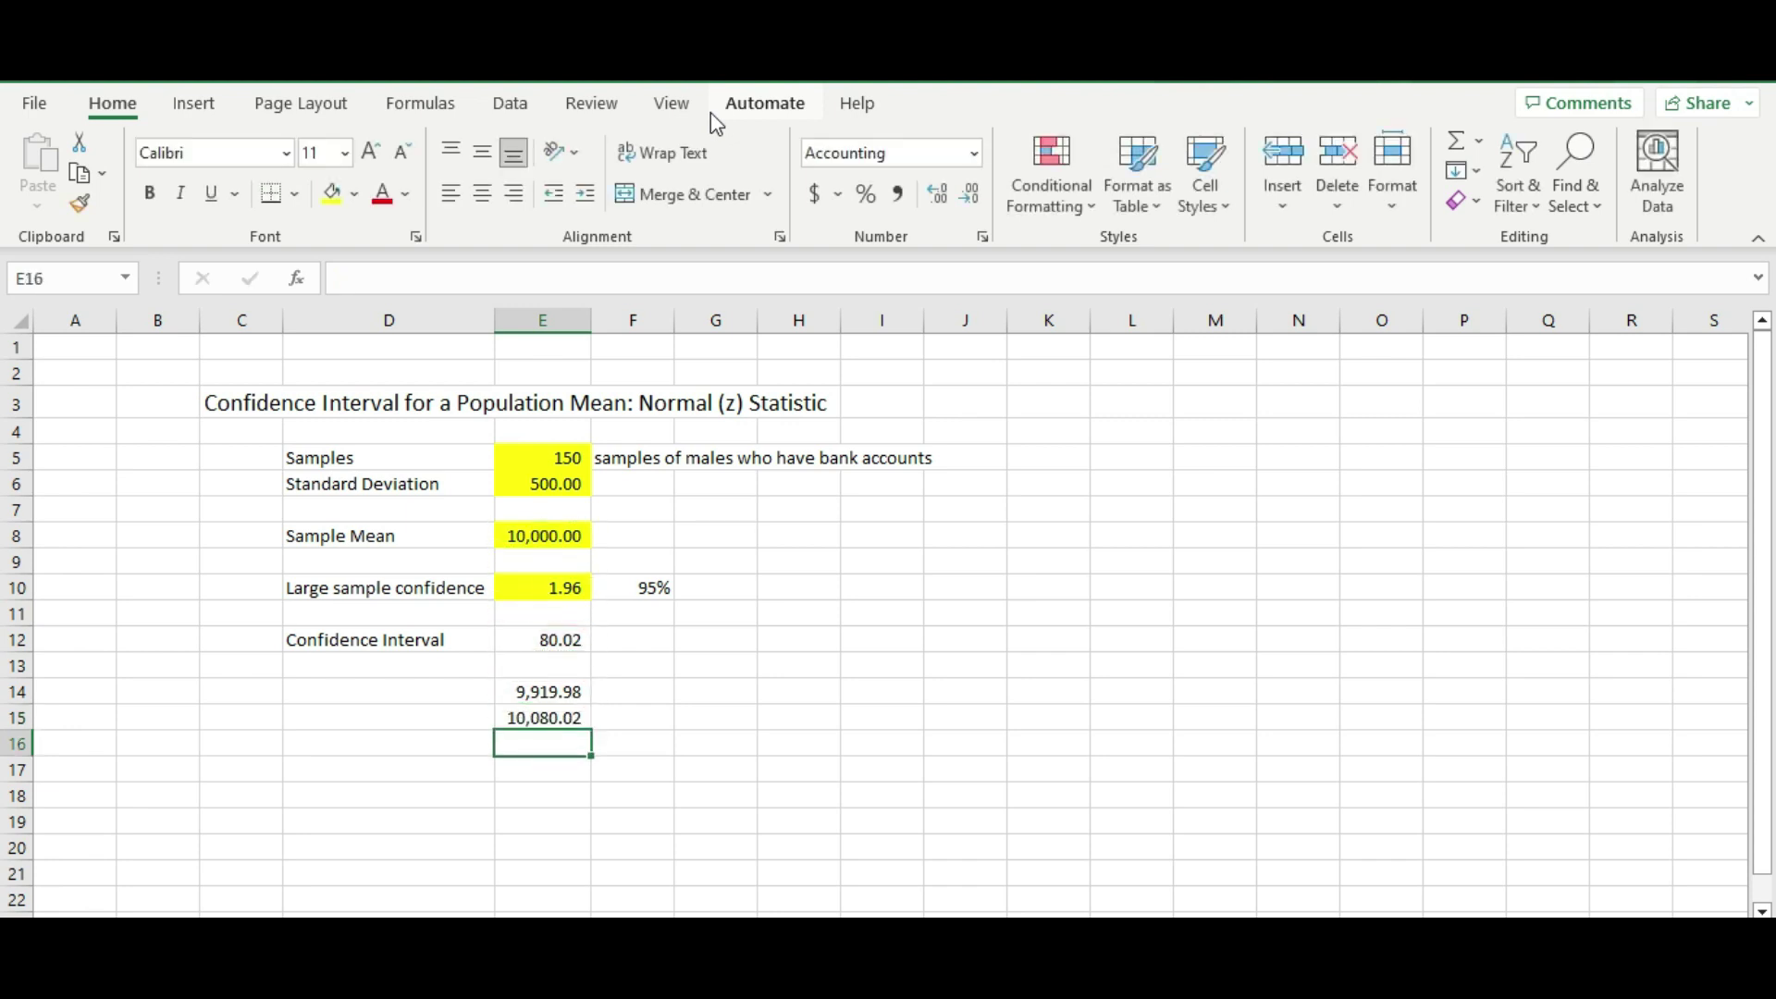
{"action": "key", "text": "Left"}
{"action": "key", "text": "Up"}
{"action": "key", "text": "Up"}
{"action": "type", "text": "f"}
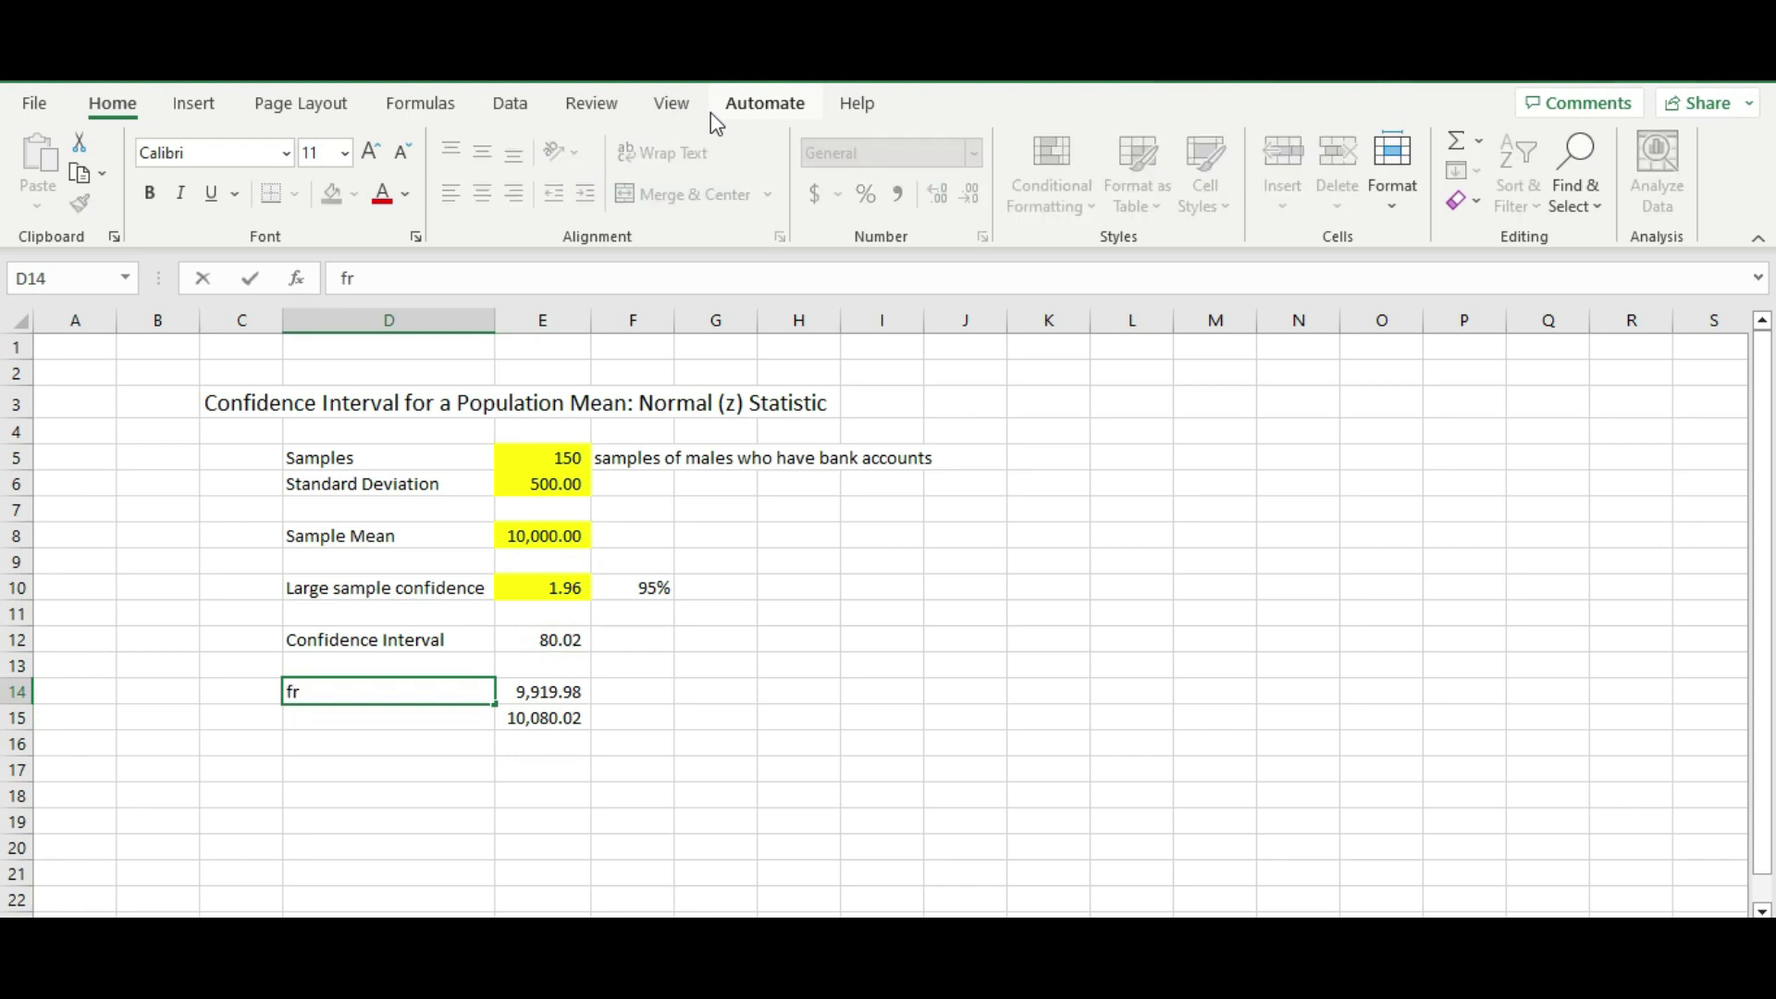
{"action": "type", "text": "rom"}
Step: Confirm 'from' in D14, add 'to' in D15, and return to the margin cell E12
{"action": "key", "text": "Return"}
{"action": "type", "text": "to"}
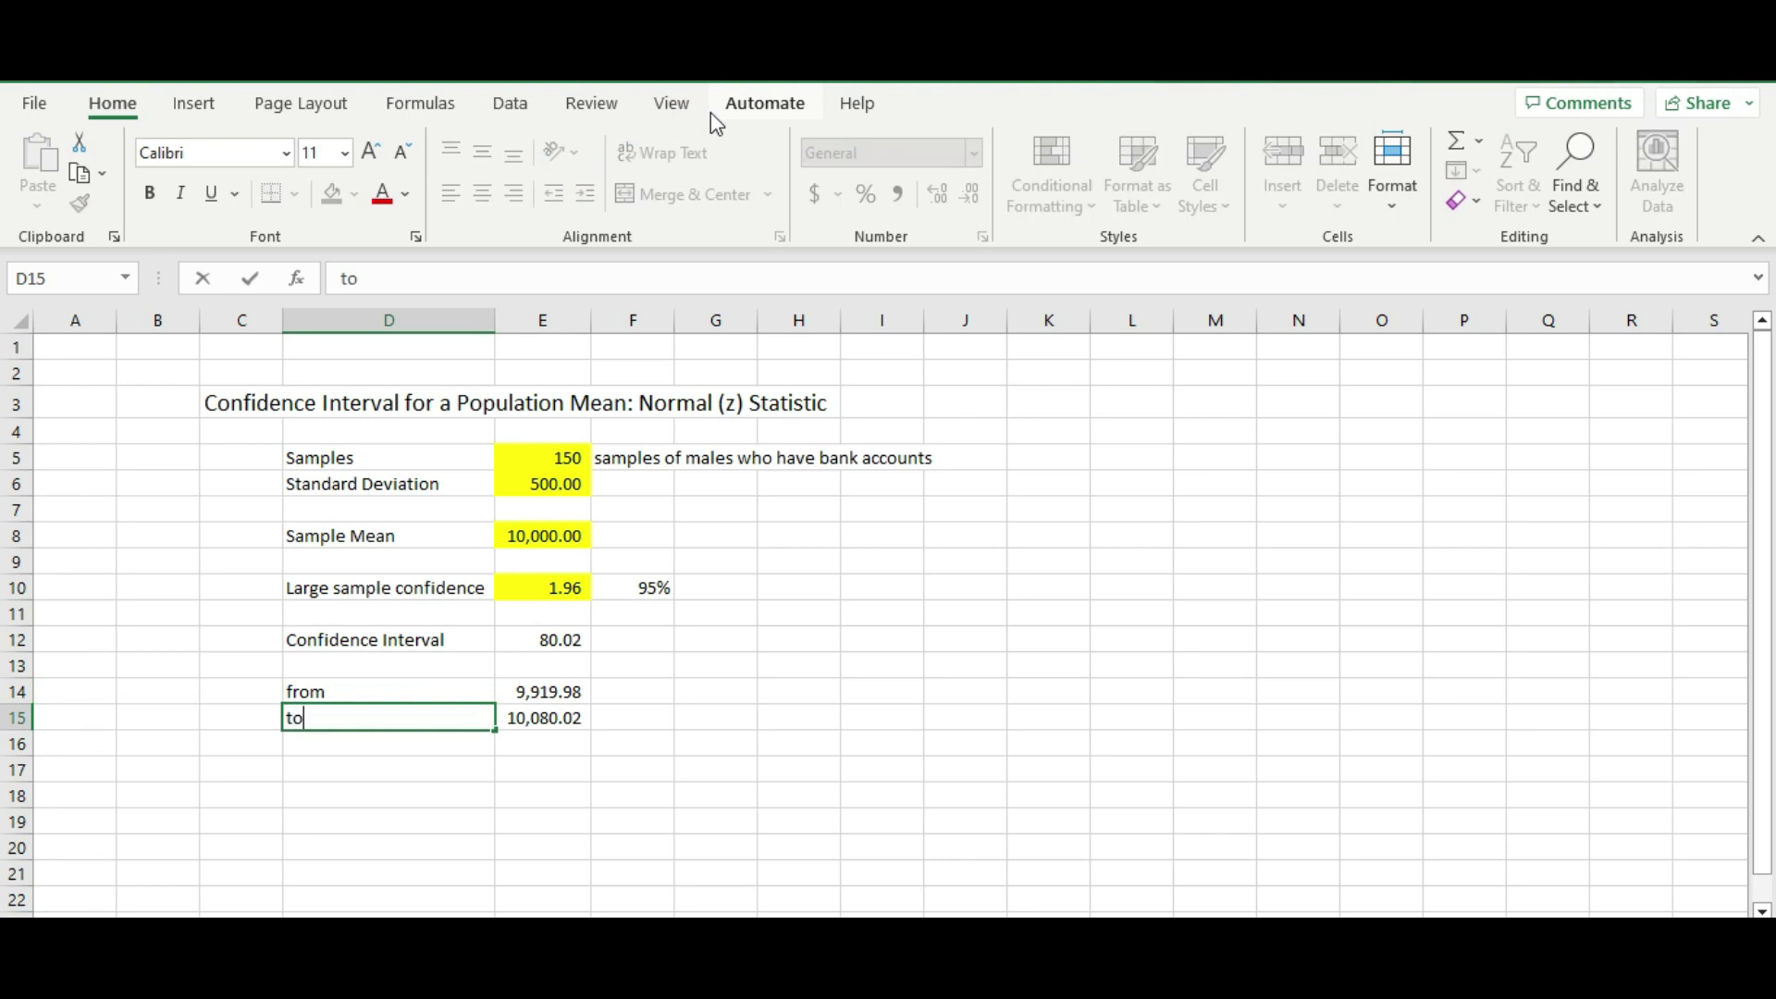
{"action": "key", "text": "Return"}
{"action": "key", "text": "Up"}
{"action": "key", "text": "Up"}
{"action": "key", "text": "Down"}
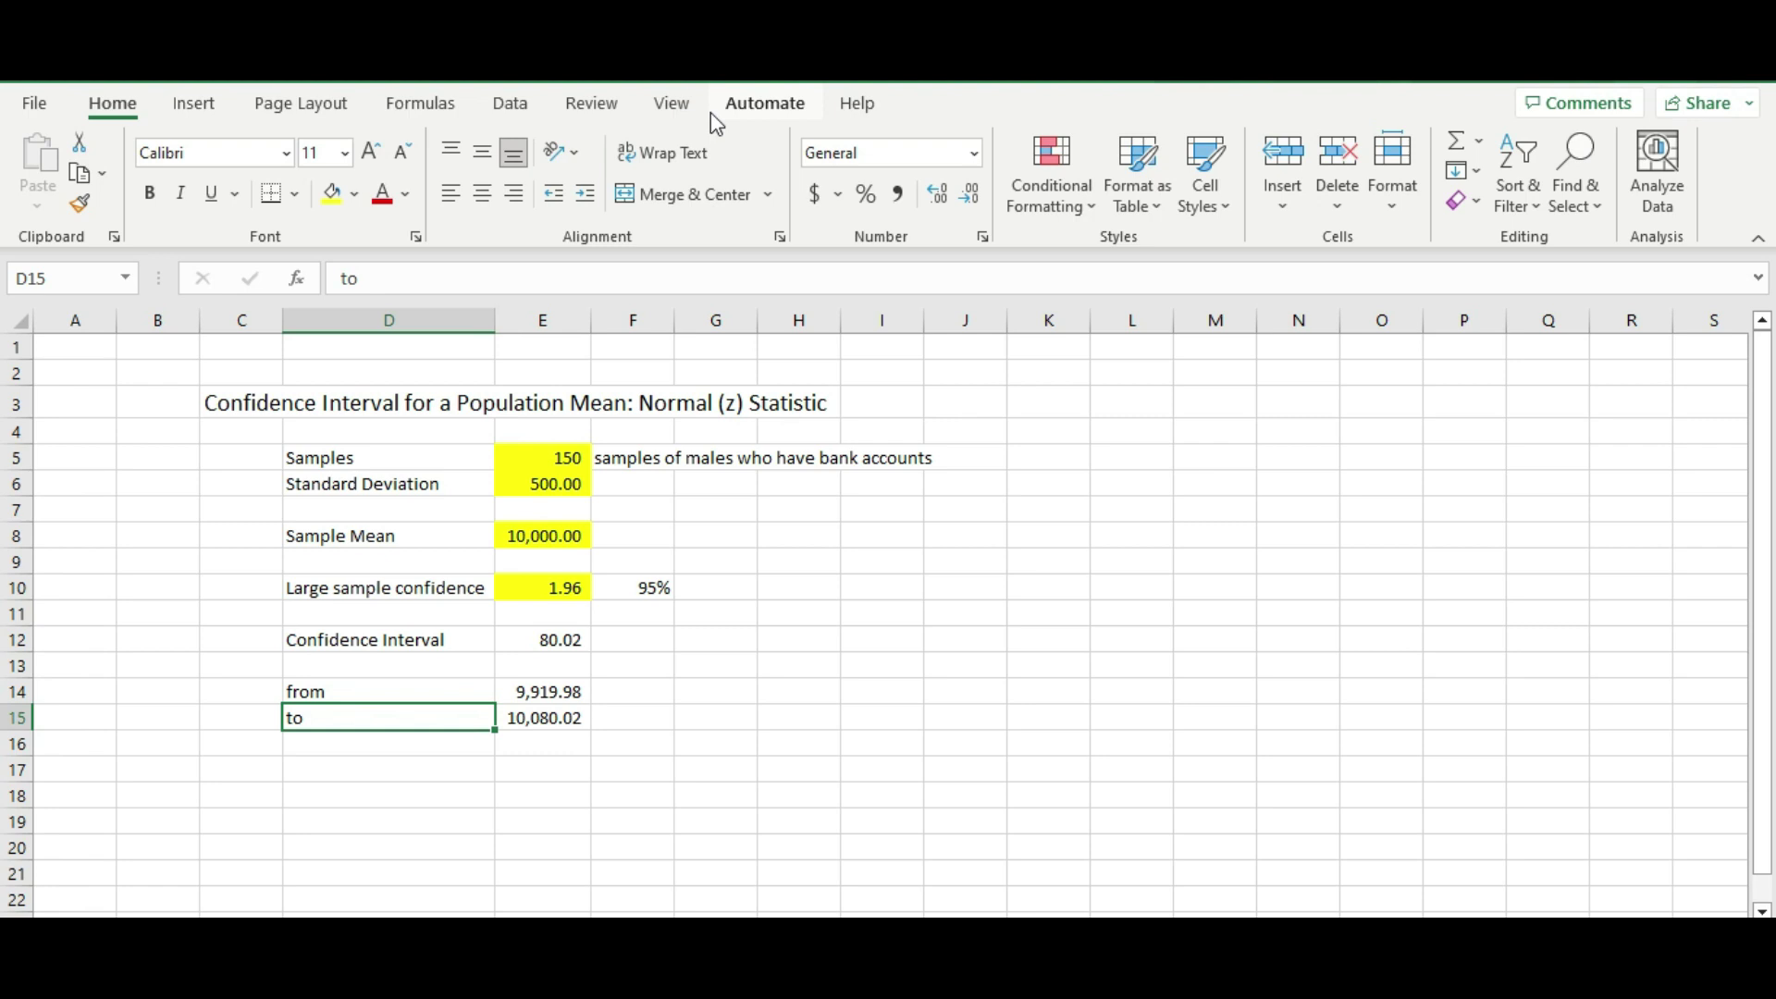
{"action": "key", "text": "Right"}
{"action": "key", "text": "Right"}
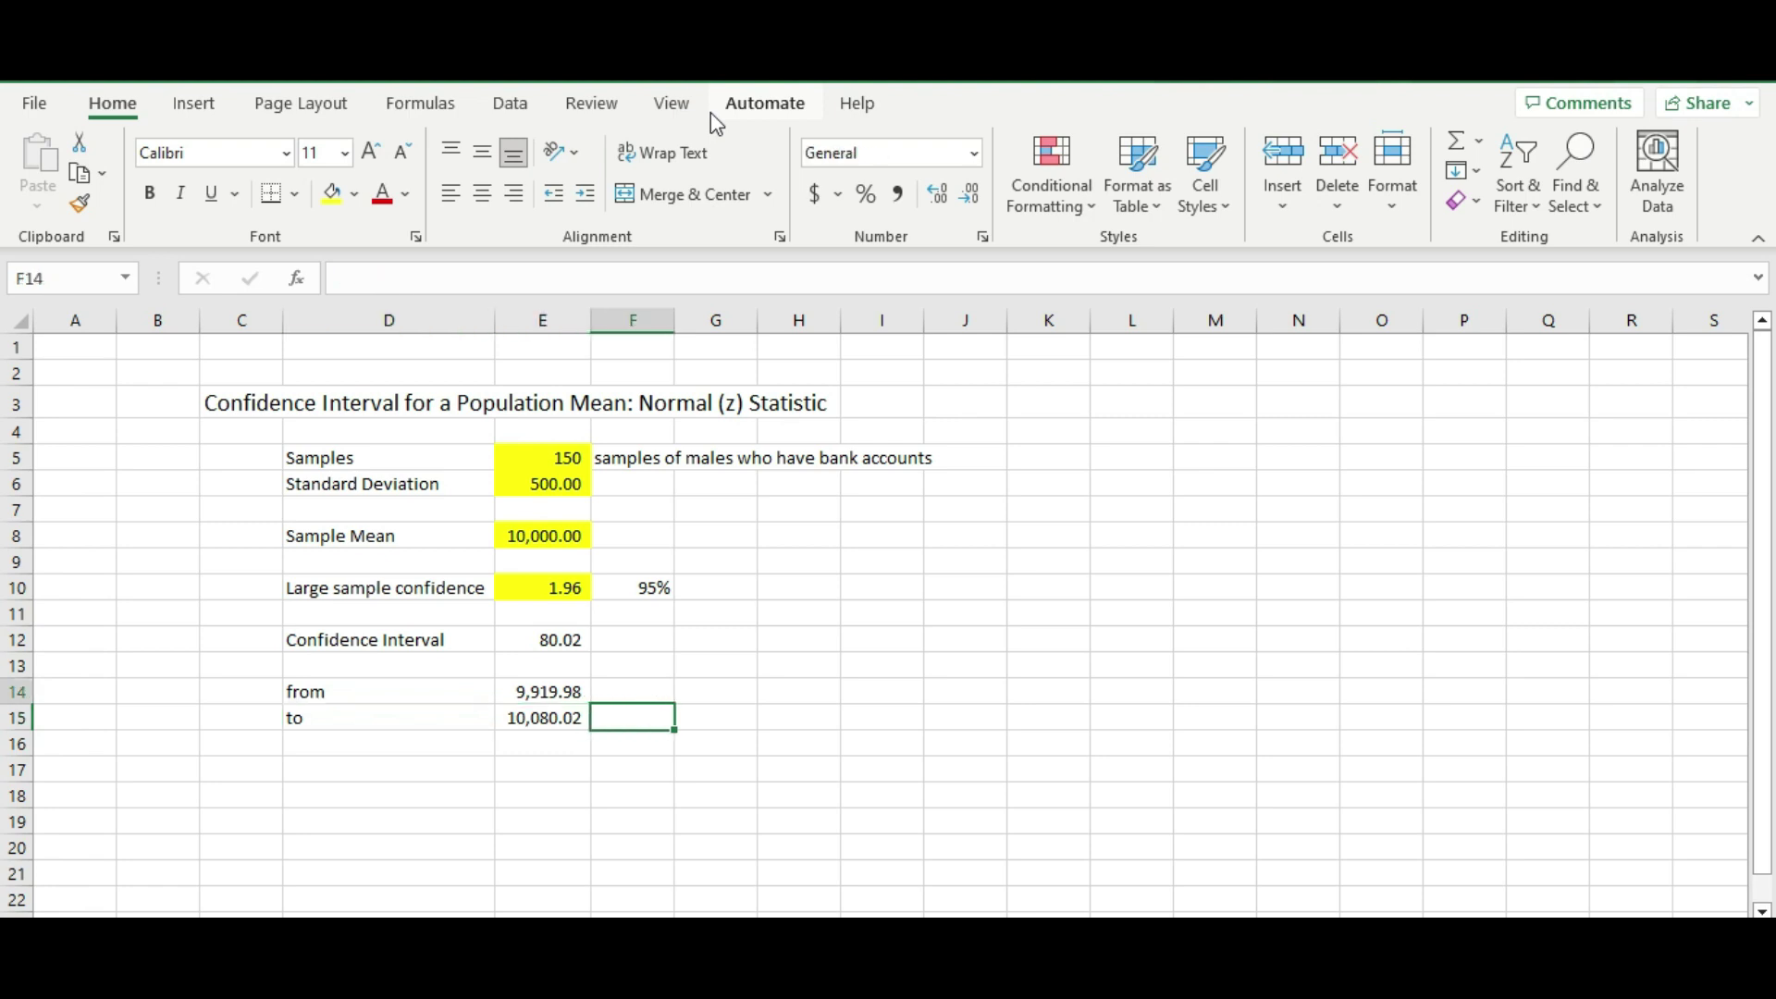
{"action": "key", "text": "Up"}
{"action": "key", "text": "Left"}
{"action": "key", "text": "Up"}
{"action": "key", "text": "Up"}
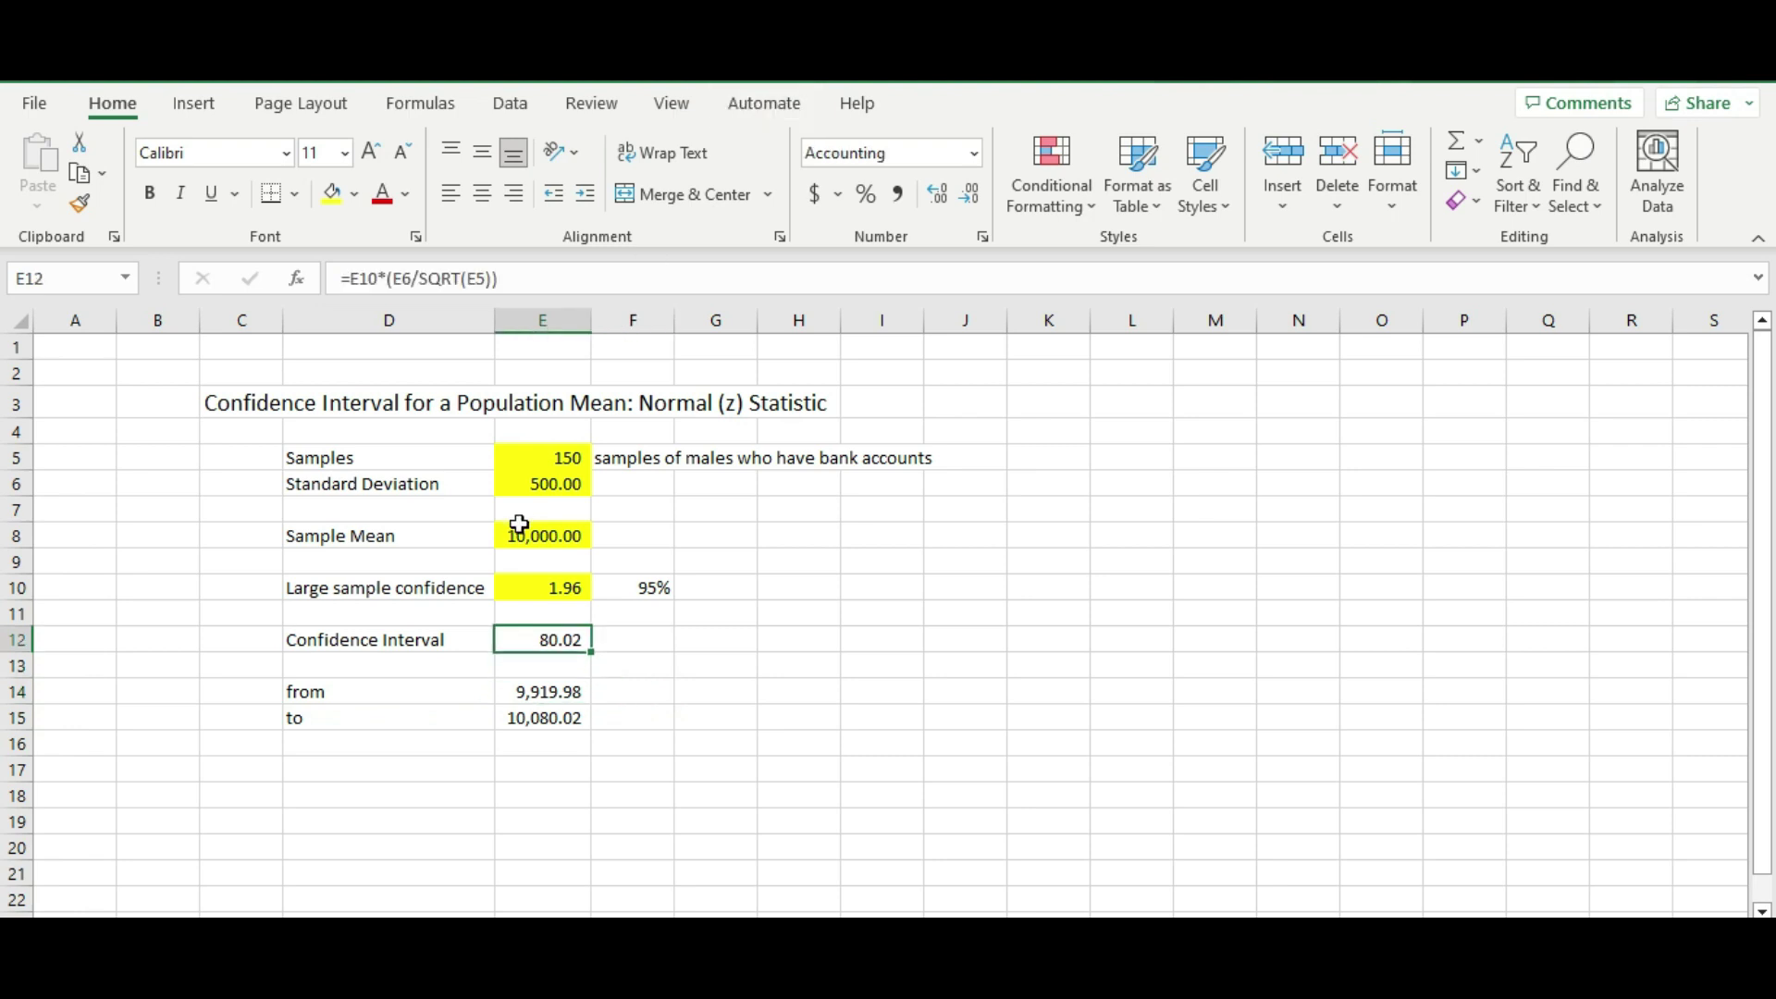
{"action": "double_click", "coordinate": [543, 641]}
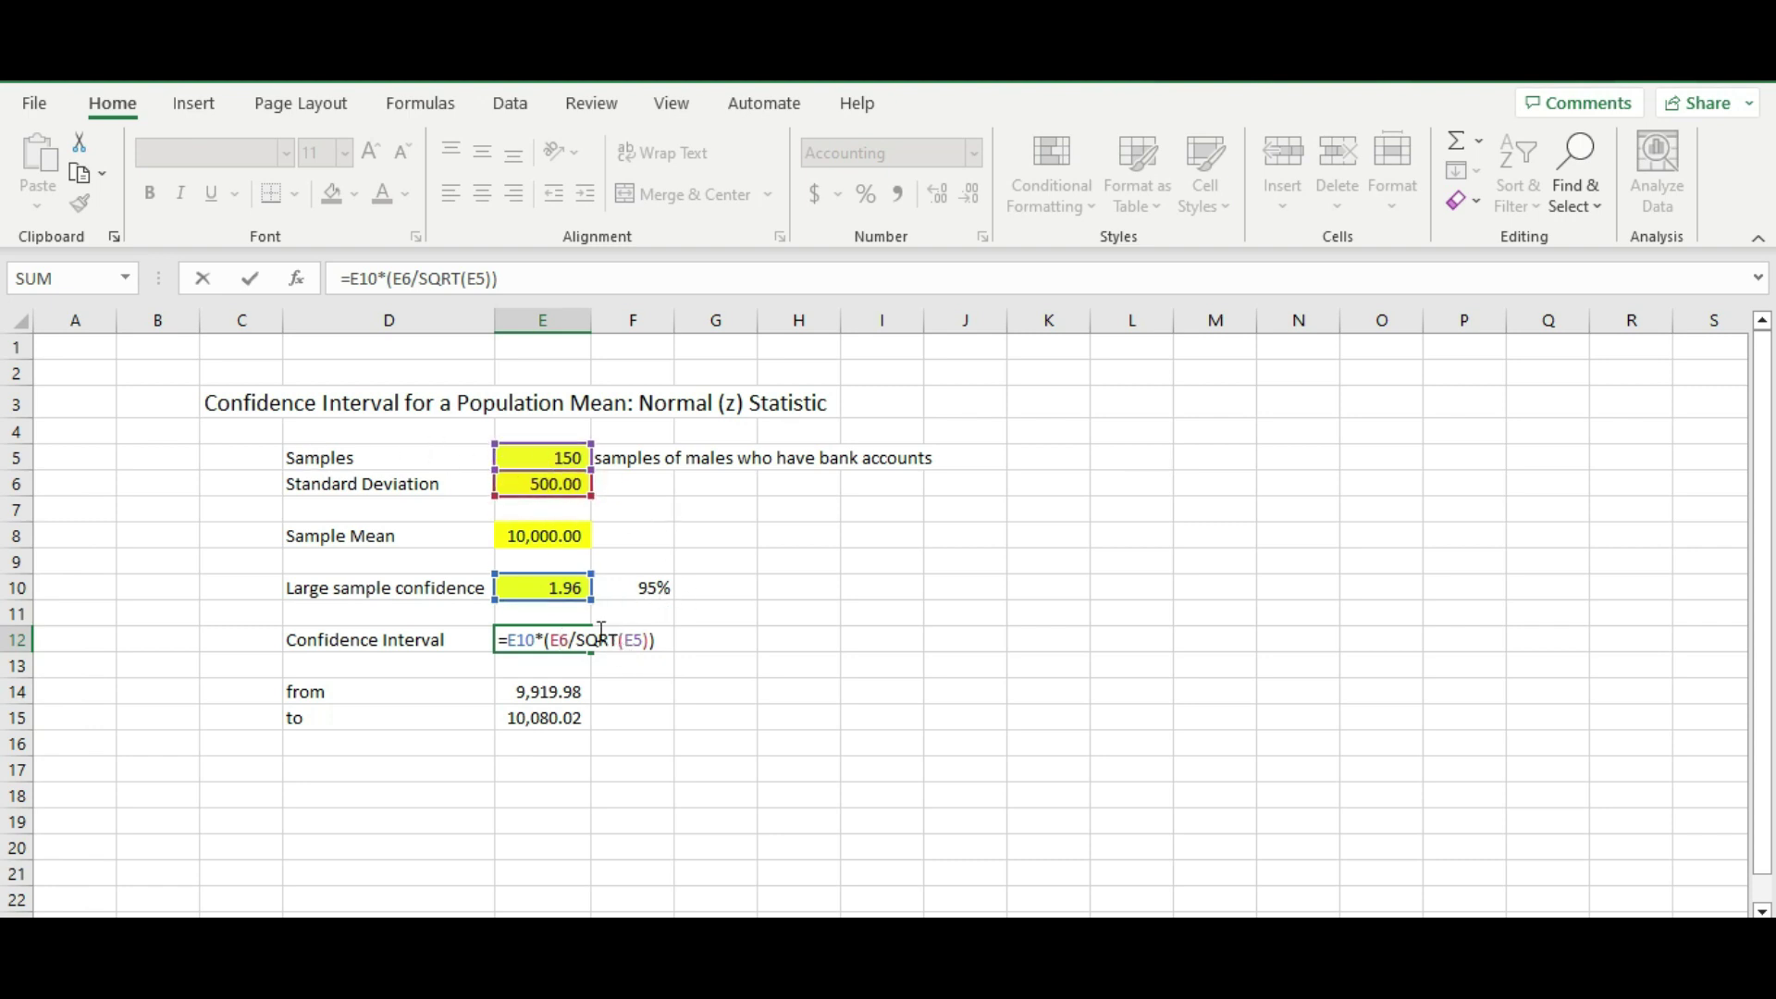
{"action": "key", "text": "Return"}
{"action": "key", "text": "Up"}
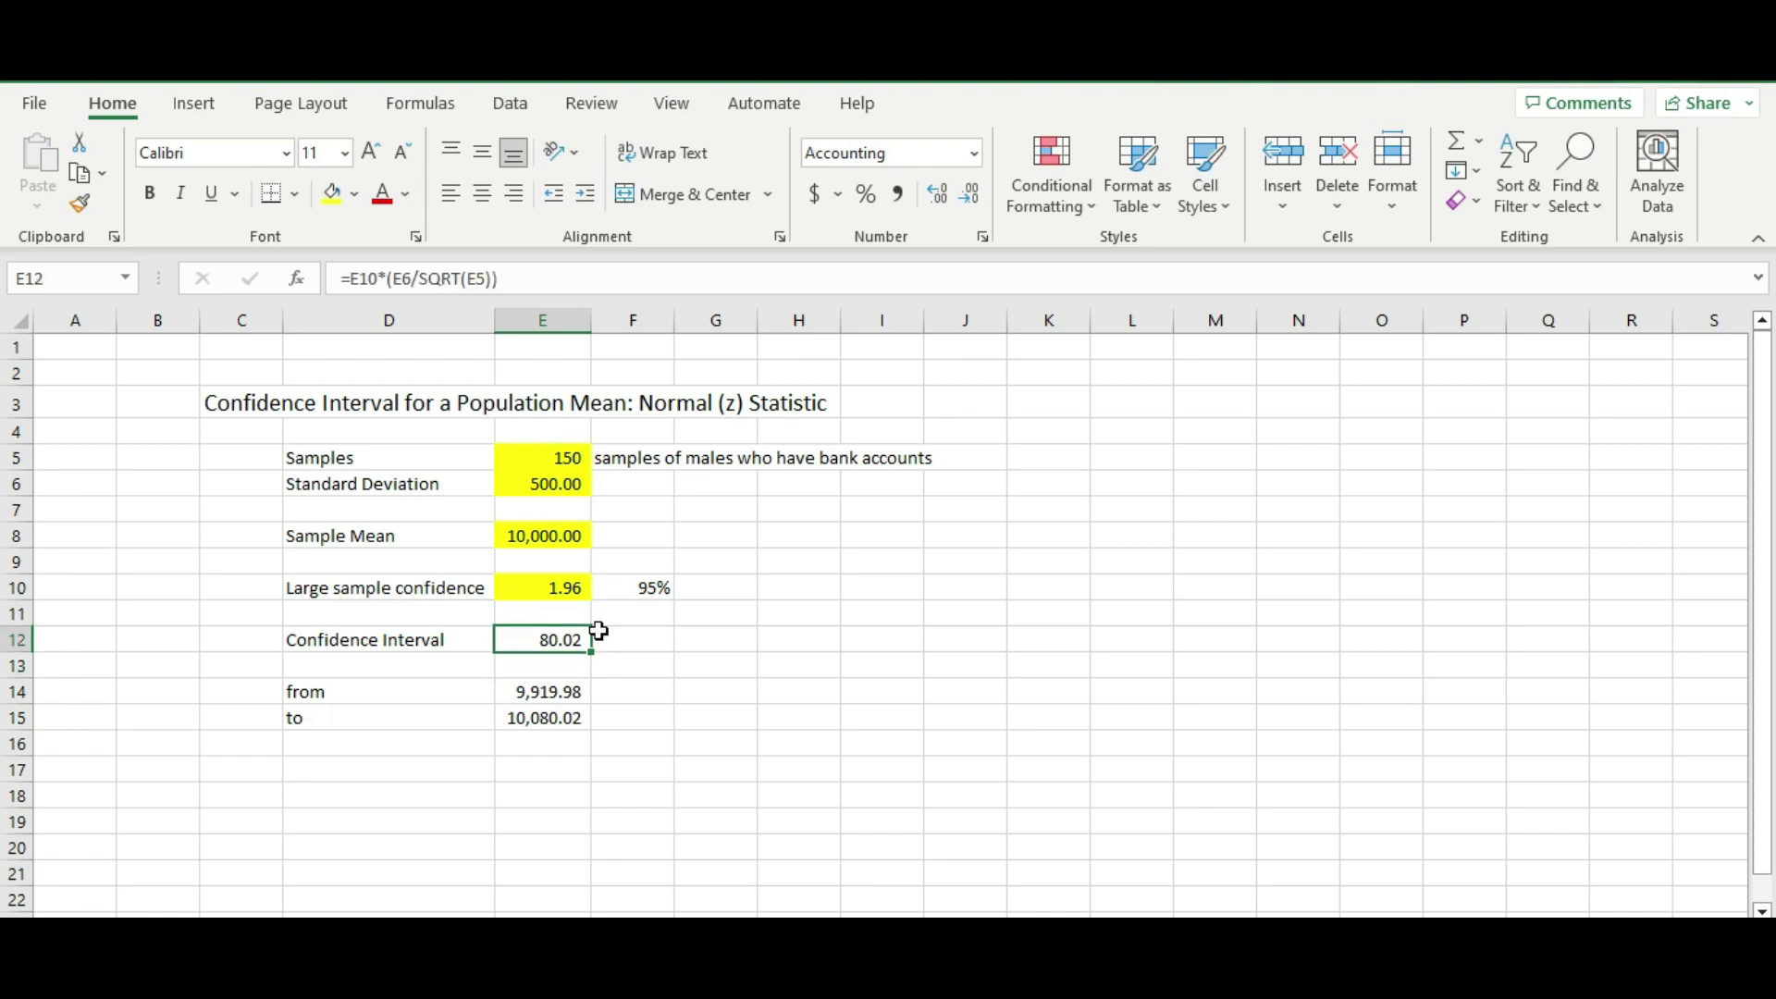
{"action": "key", "text": "Down"}
{"action": "key", "text": "Down"}
{"action": "key", "text": "Up"}
{"action": "key", "text": "Up"}
{"action": "key", "text": "Down"}
{"action": "key", "text": "Down"}
{"action": "key", "text": "Left"}
{"action": "key", "text": "Right"}
{"action": "key", "text": "Up"}
{"action": "key", "text": "Left"}
{"action": "key", "text": "Down"}
{"action": "key", "text": "Right"}
{"action": "key", "text": "Up"}
{"action": "key", "text": "Up"}
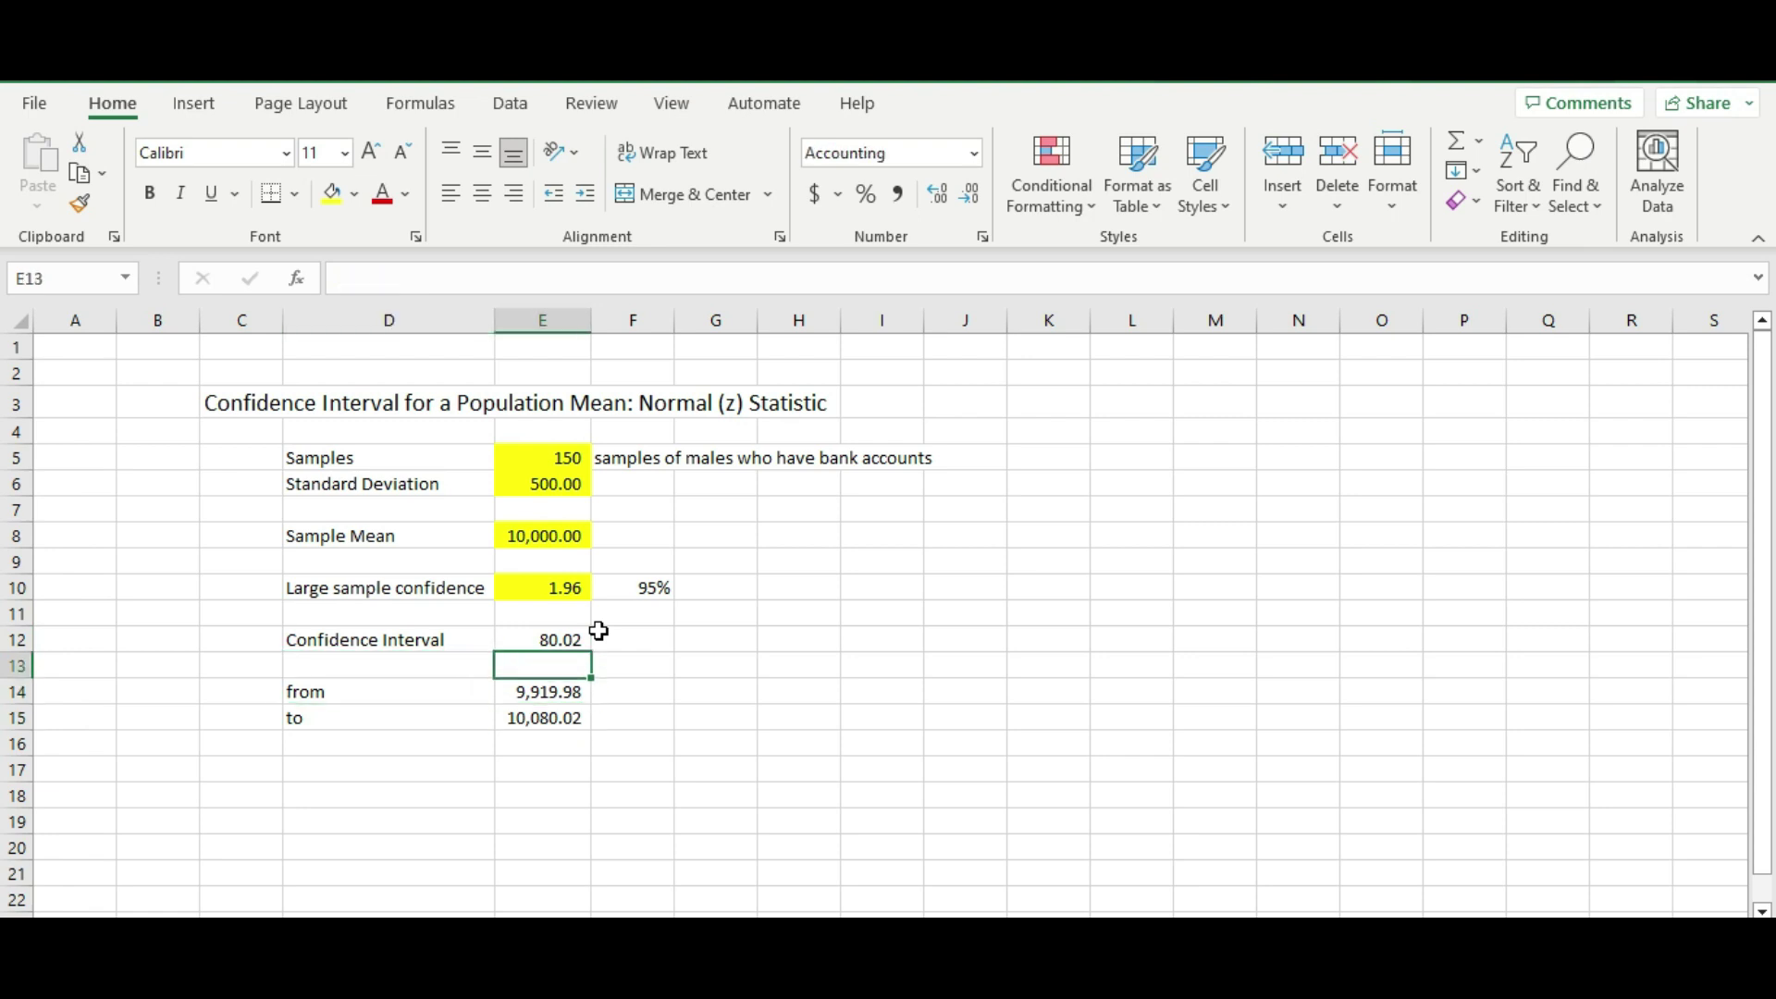
{"action": "key", "text": "Up"}
{"action": "key", "text": "Up"}
{"action": "key", "text": "Up"}
{"action": "key", "text": "Up"}
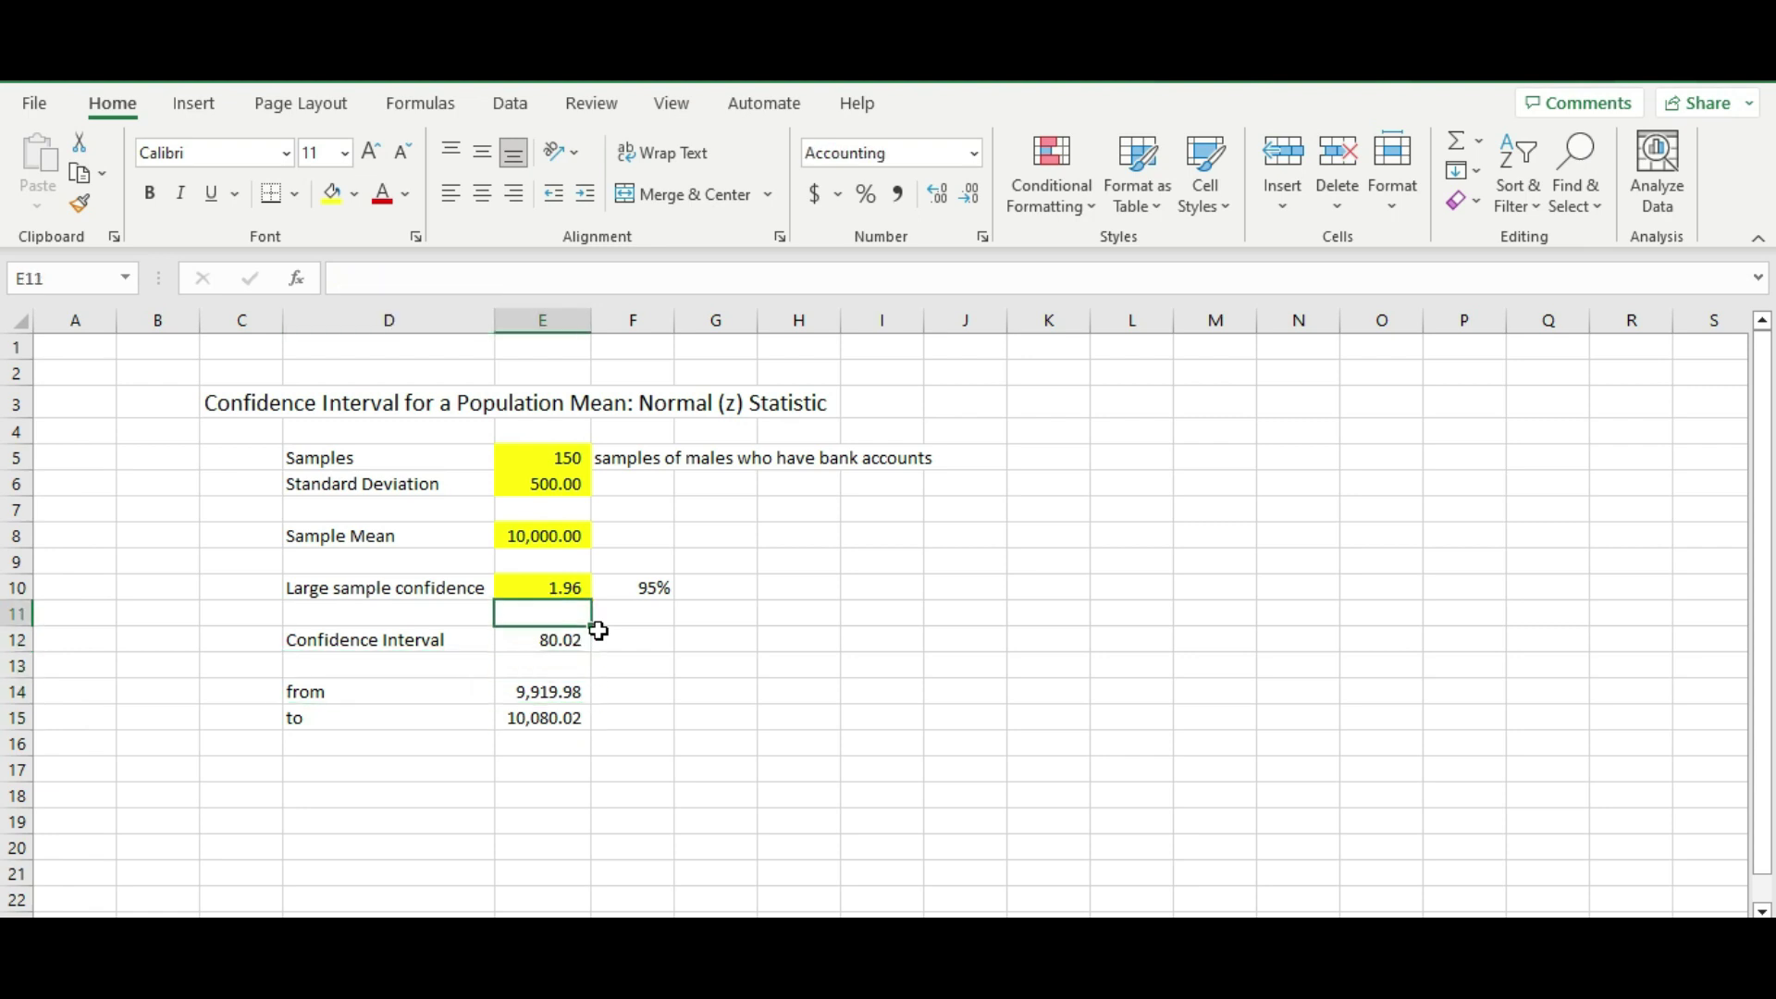
{"action": "key", "text": "Down"}
{"action": "key", "text": "Down"}
{"action": "key", "text": "Down"}
{"action": "key", "text": "Down"}
{"action": "key", "text": "Down"}
{"action": "key", "text": "Down"}
{"action": "key", "text": "Down"}
{"action": "key", "text": "Down"}
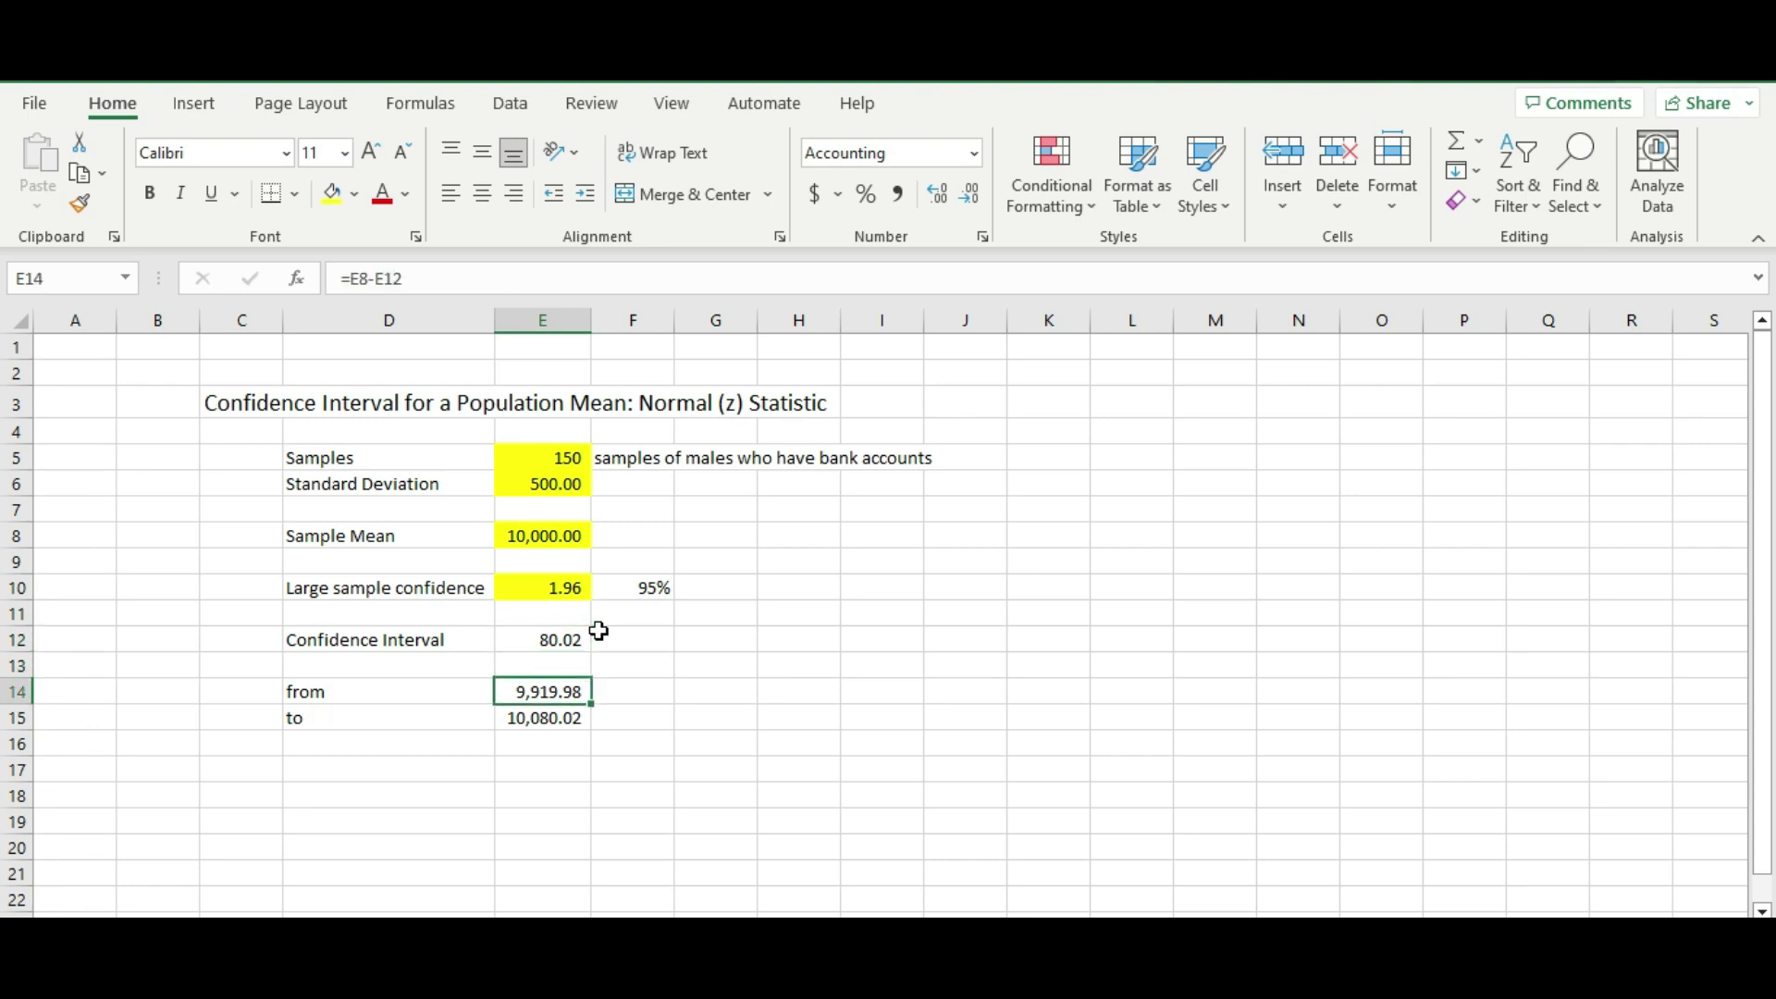
{"action": "key", "text": "Up"}
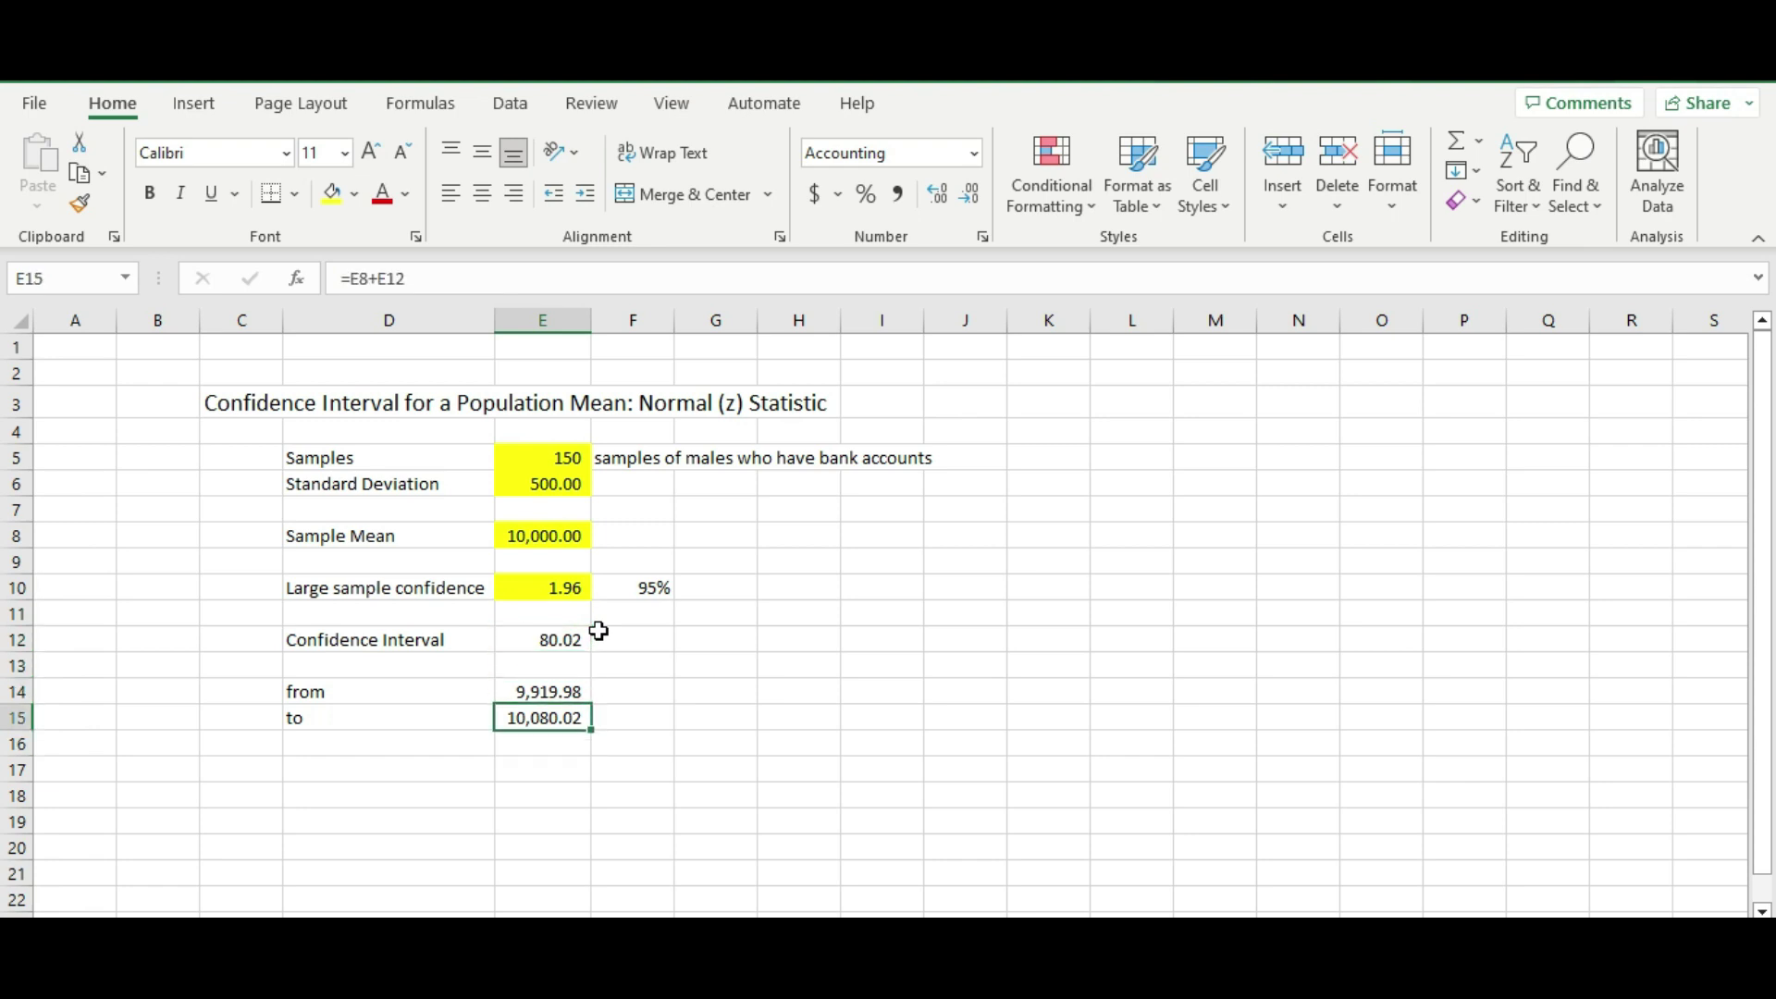
{"action": "key", "text": "Up"}
{"action": "key", "text": "Up"}
{"action": "key", "text": "Up"}
{"action": "key", "text": "Down"}
{"action": "key", "text": "Down"}
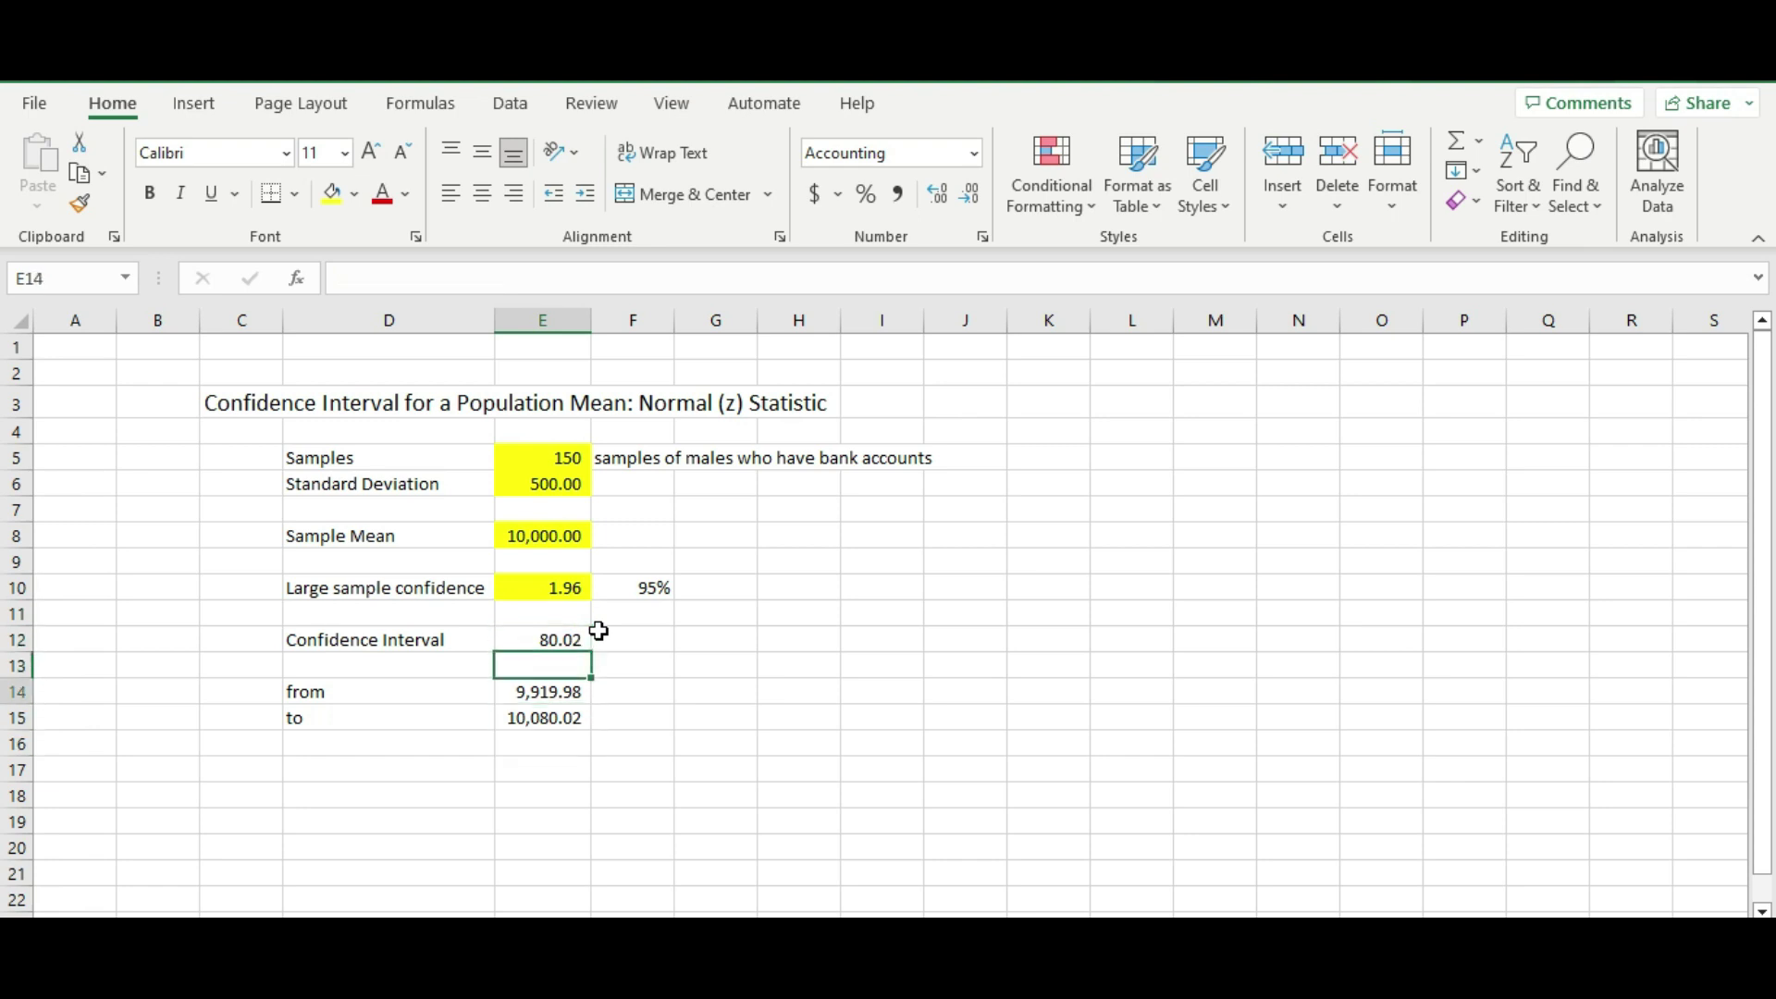
{"action": "key", "text": "Left"}
{"action": "key", "text": "Right"}
{"action": "key", "text": "Left"}
{"action": "key", "text": "Right"}
{"action": "key", "text": "Left"}
{"action": "key", "text": "Right"}
{"action": "key", "text": "Down"}
{"action": "key", "text": "Down"}
{"action": "key", "text": "Up"}
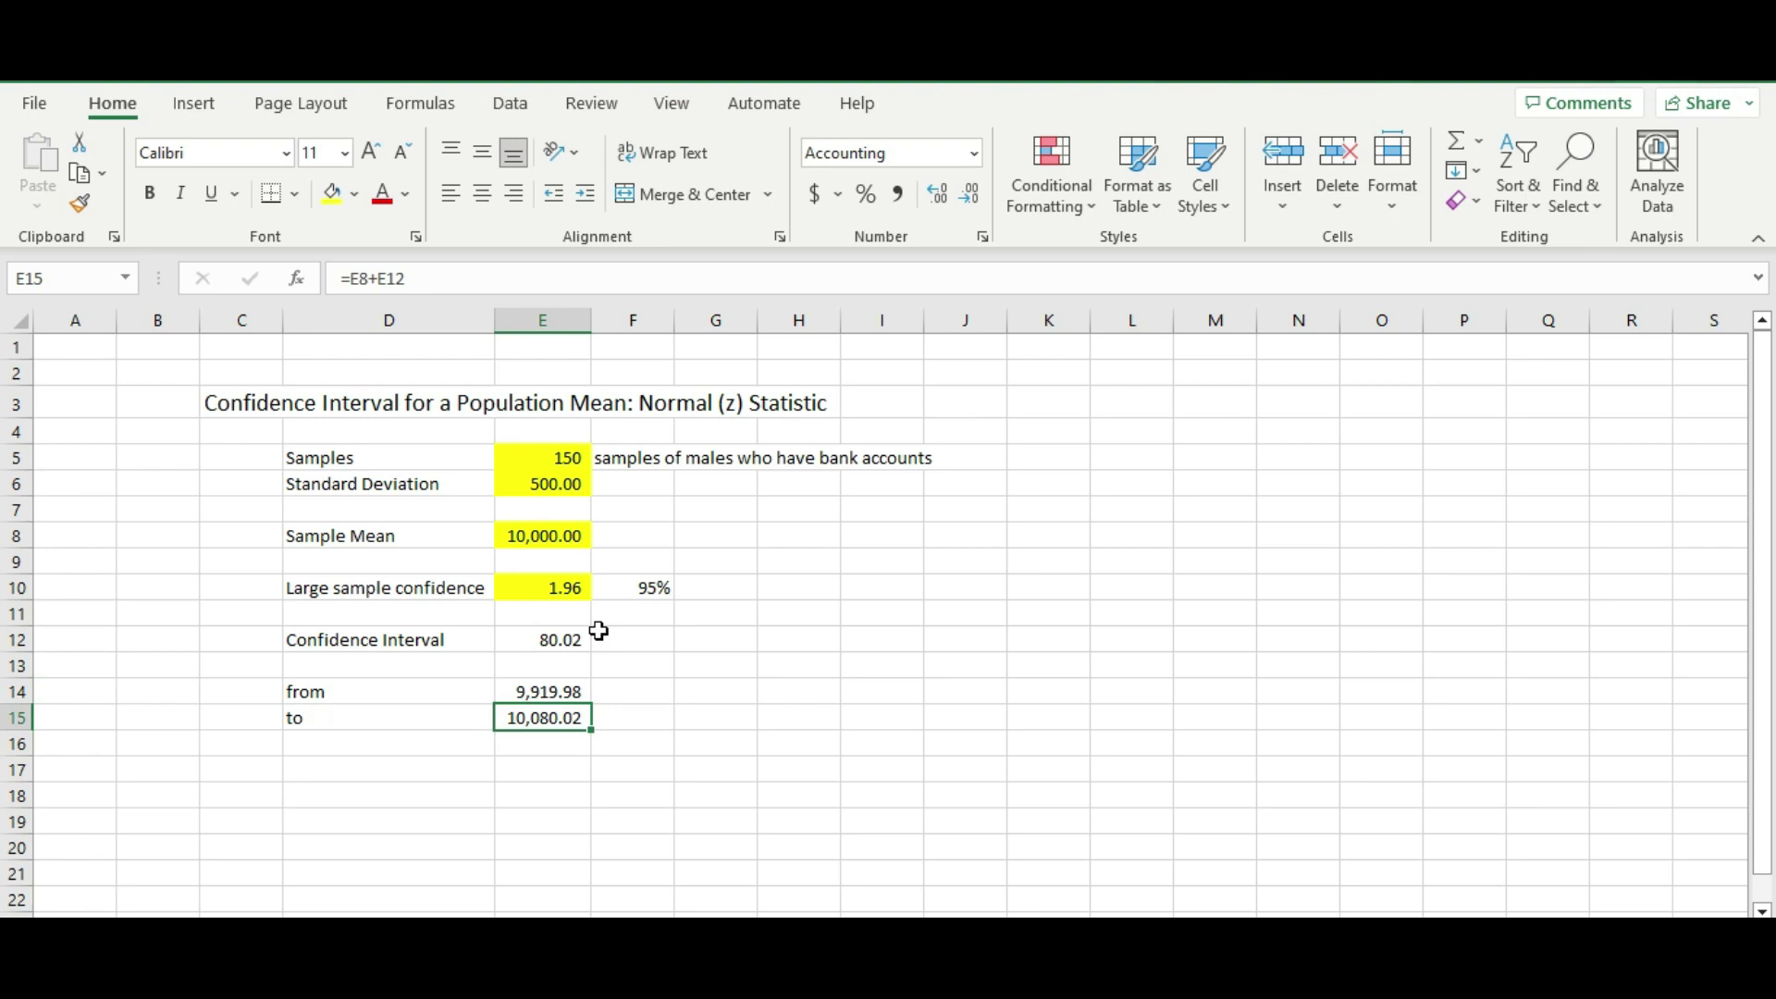